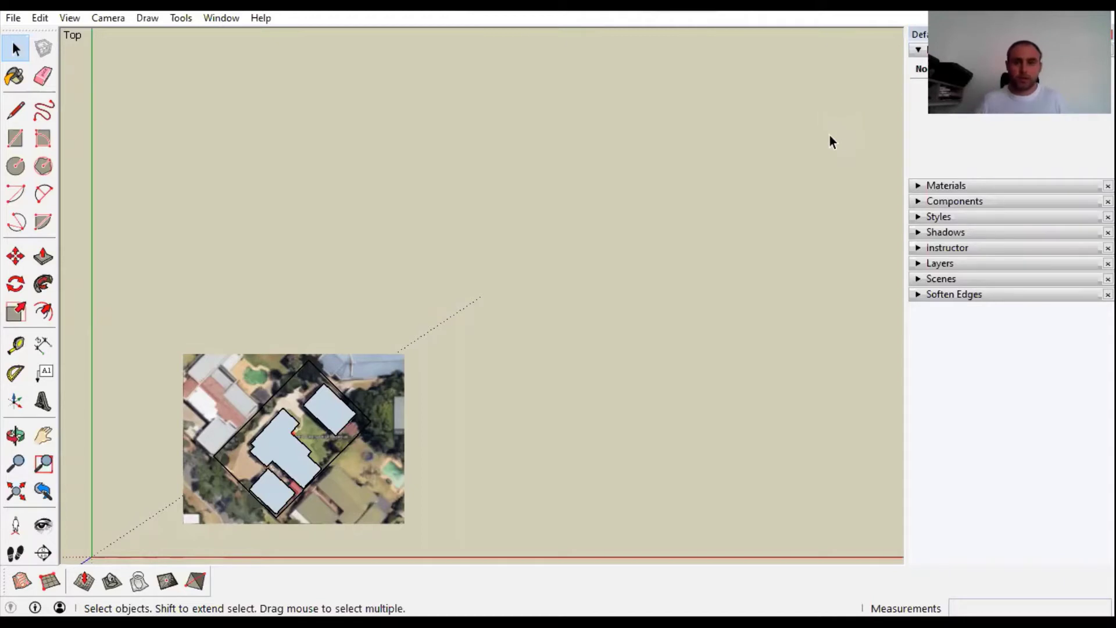
- Explode the group that holds the aerial image and the traced site outlines
{"action": "left_click", "coordinate": [229, 385]}
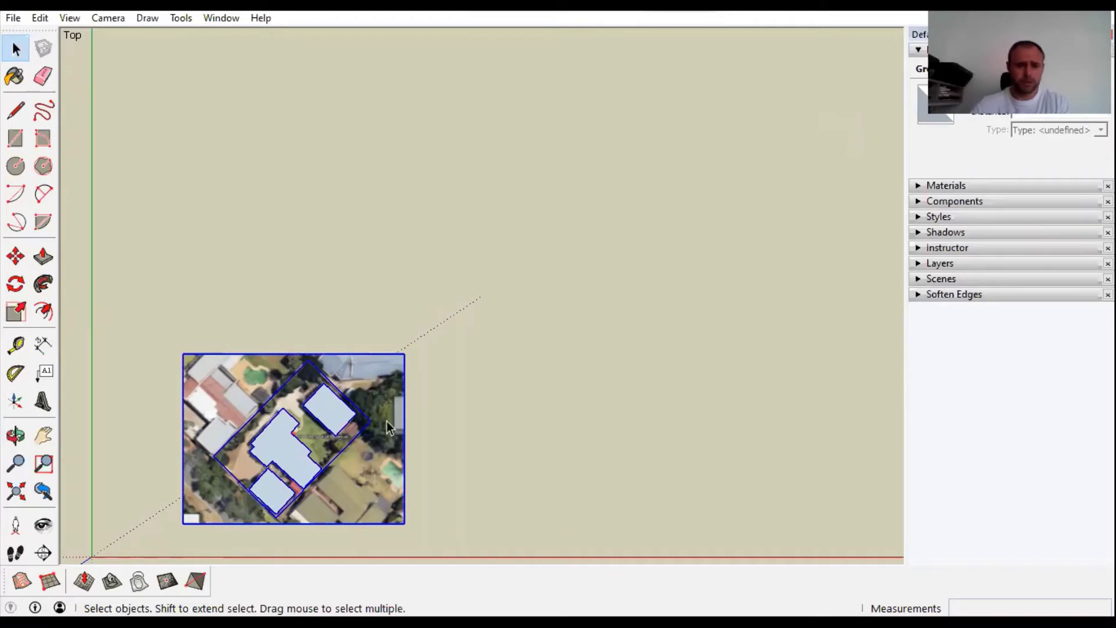
{"action": "scroll", "coordinate": [361, 447], "scroll_direction": "up", "scroll_amount": 2}
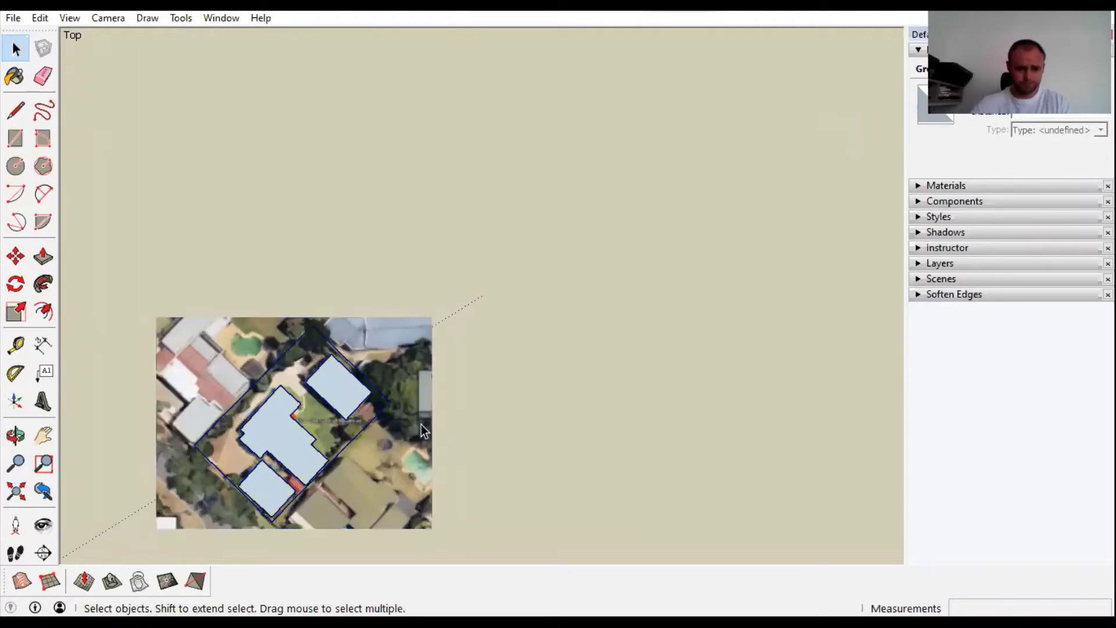
{"action": "right_click", "coordinate": [413, 425]}
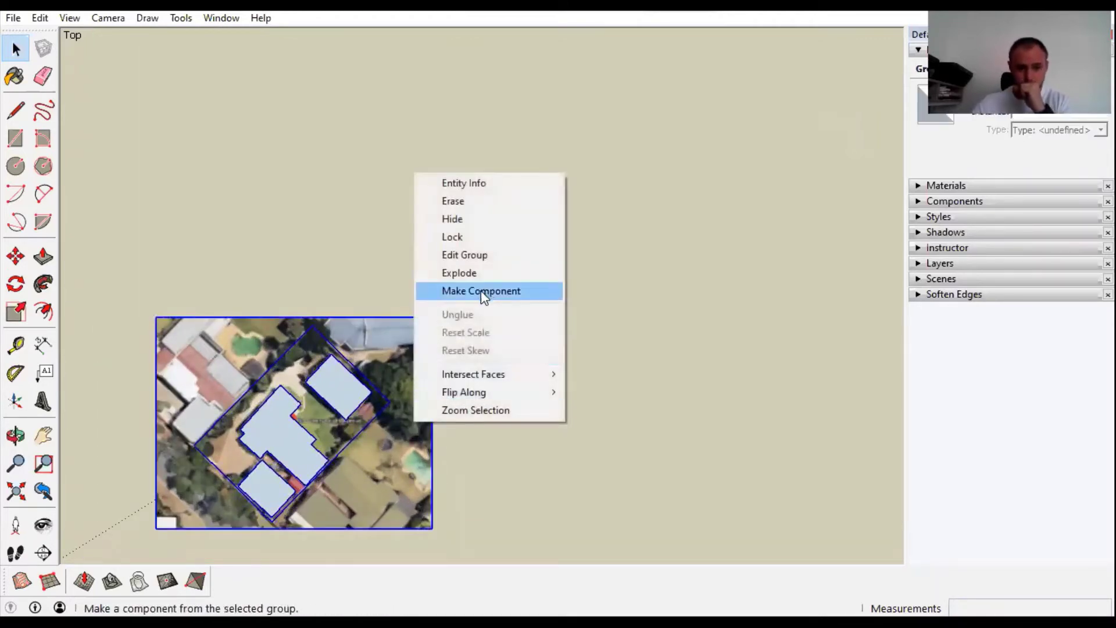
{"action": "left_click", "coordinate": [470, 273]}
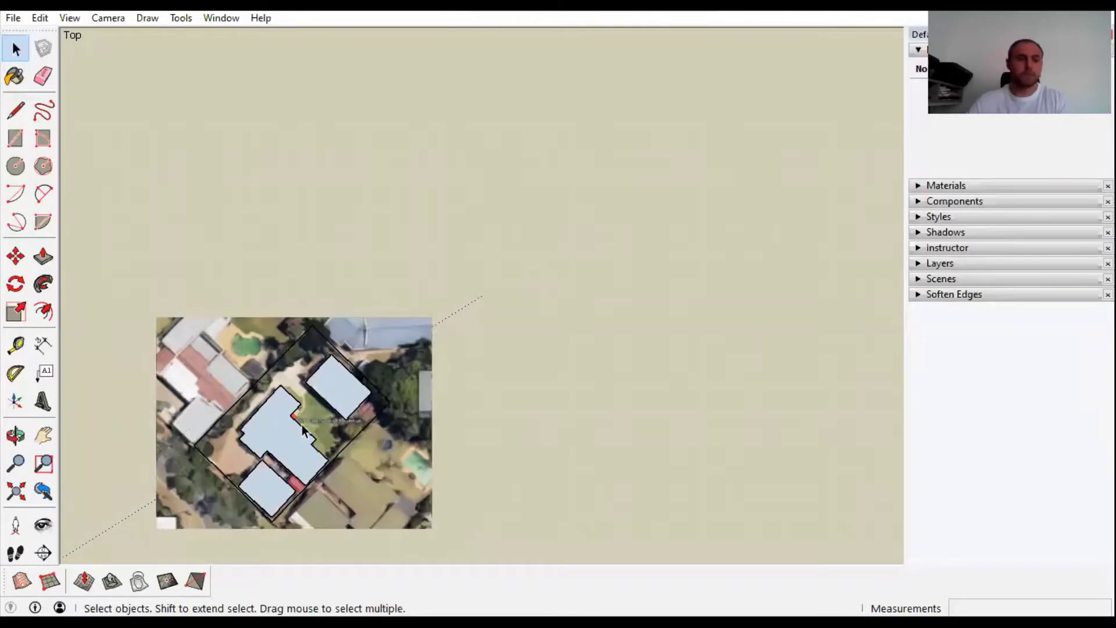
- Select the aerial image on its own and the site's upper-right boundary line to inspect them as separate objects
{"action": "left_click", "coordinate": [208, 337]}
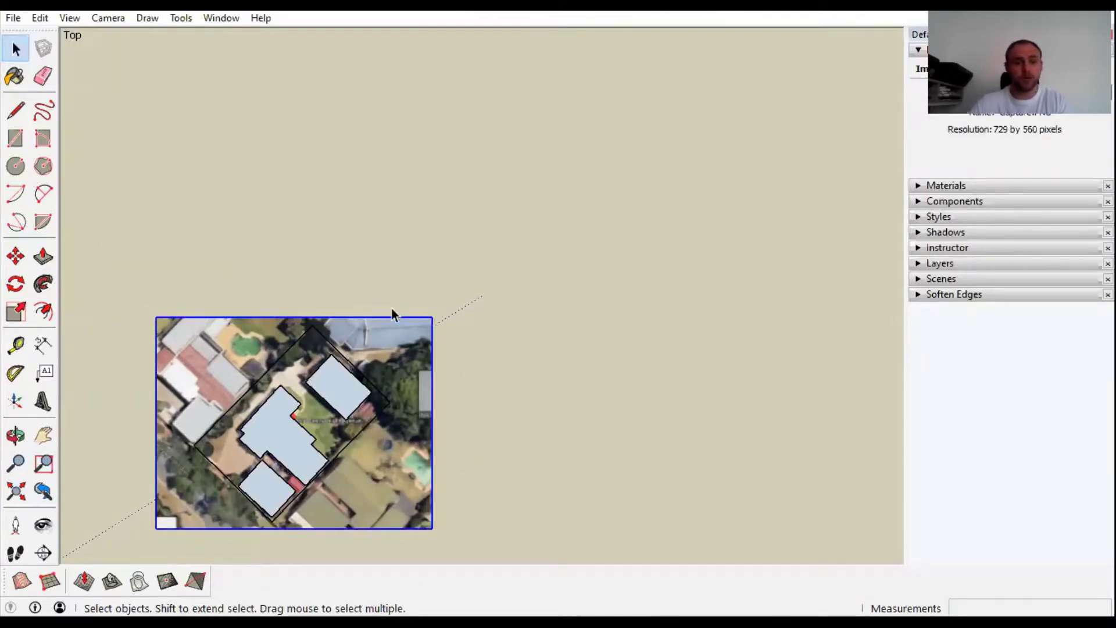
{"action": "scroll", "coordinate": [255, 454], "scroll_direction": "up", "scroll_amount": 3}
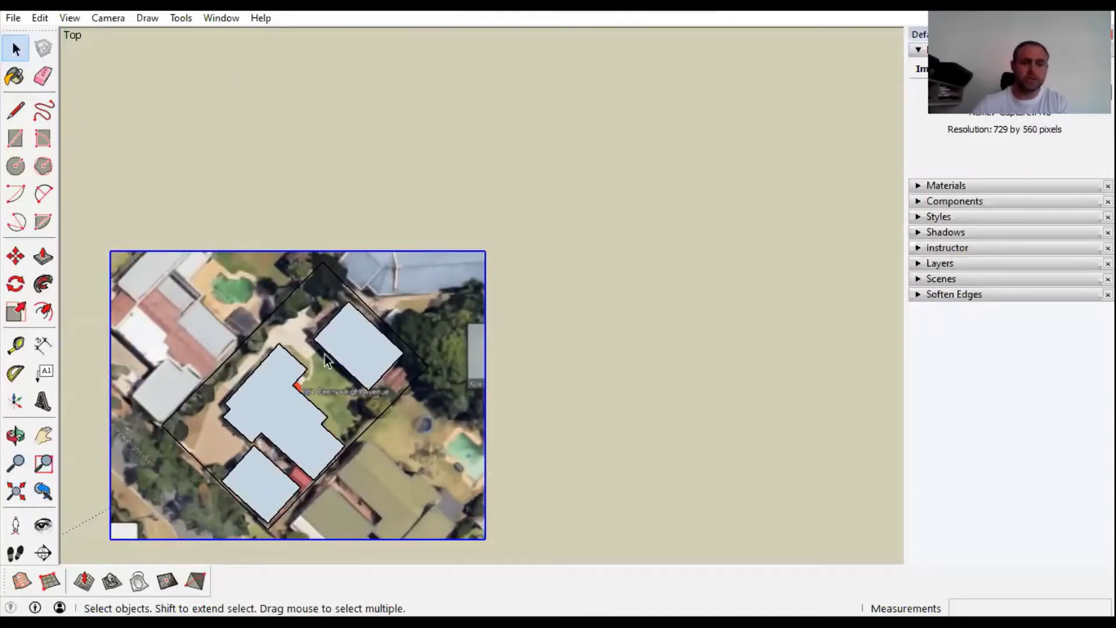
{"action": "scroll", "coordinate": [243, 372], "scroll_direction": "up", "scroll_amount": 1}
{"action": "scroll", "coordinate": [275, 334], "scroll_direction": "down", "scroll_amount": 2}
{"action": "scroll", "coordinate": [357, 249], "scroll_direction": "up", "scroll_amount": 2}
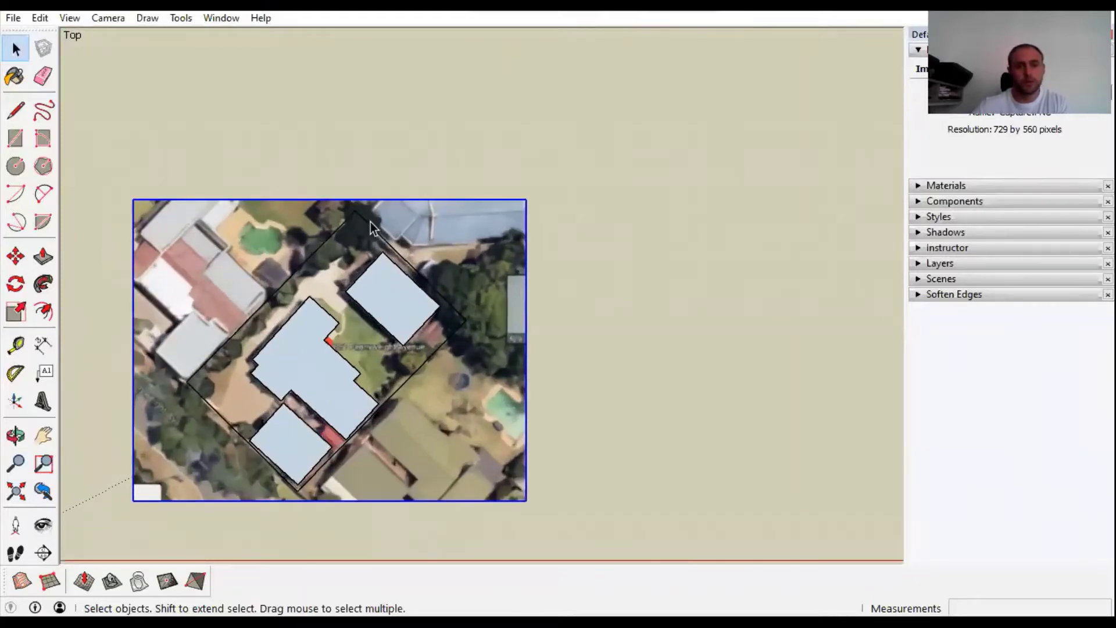
{"action": "left_click", "coordinate": [389, 151]}
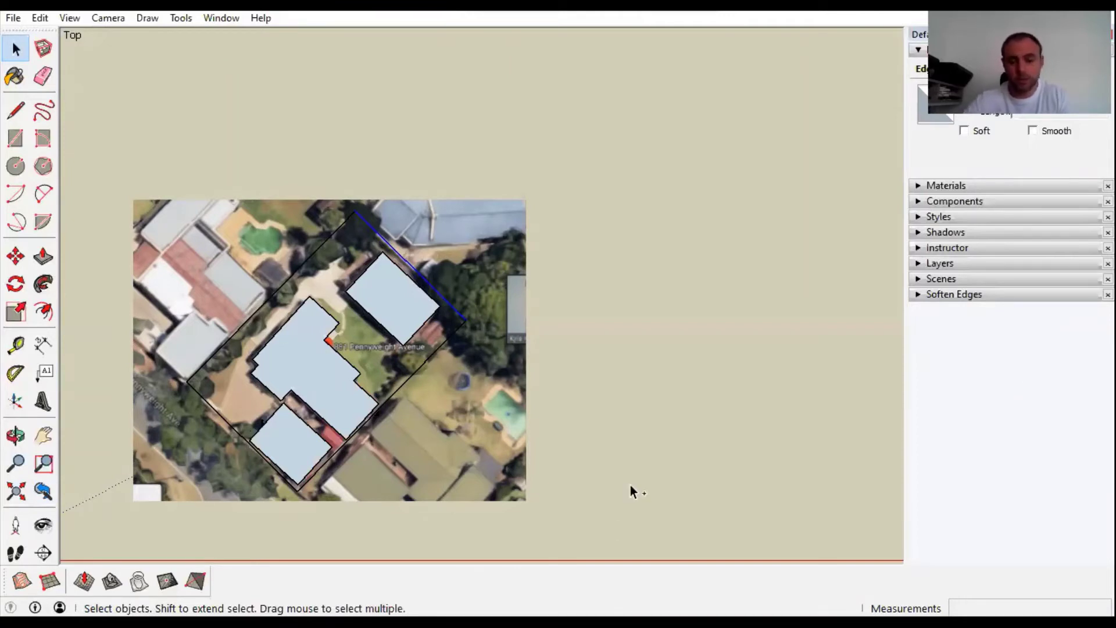
- Switch to the browser, search Google for "1map" and open the 1map website's online map viewer
{"action": "key", "text": "alt+Tab"}
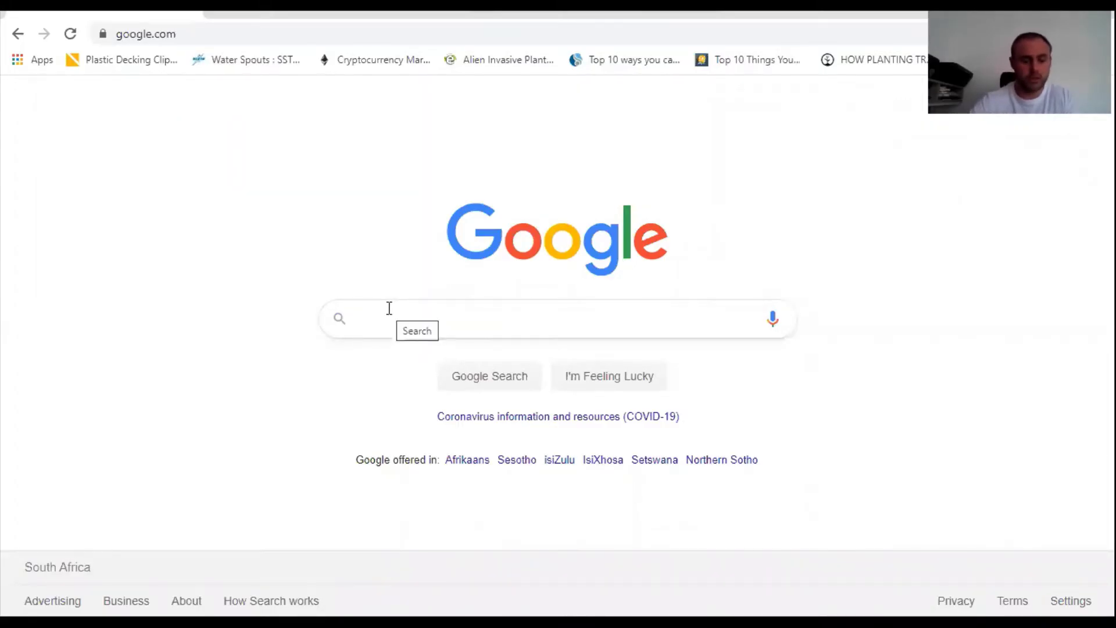
{"action": "type", "text": "1map"}
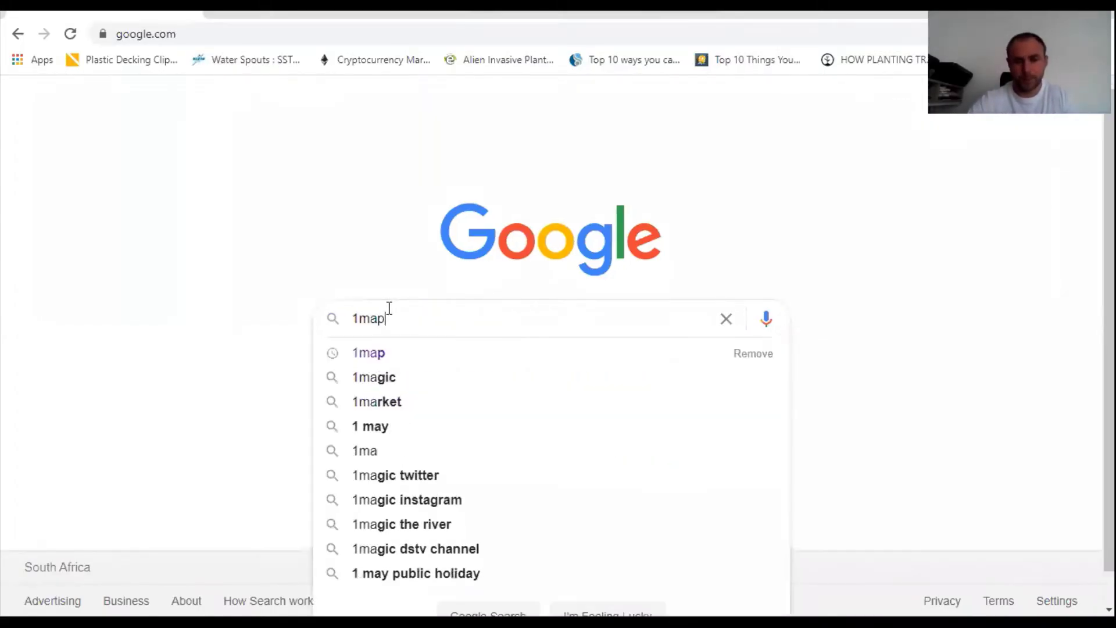
{"action": "key", "text": "Return"}
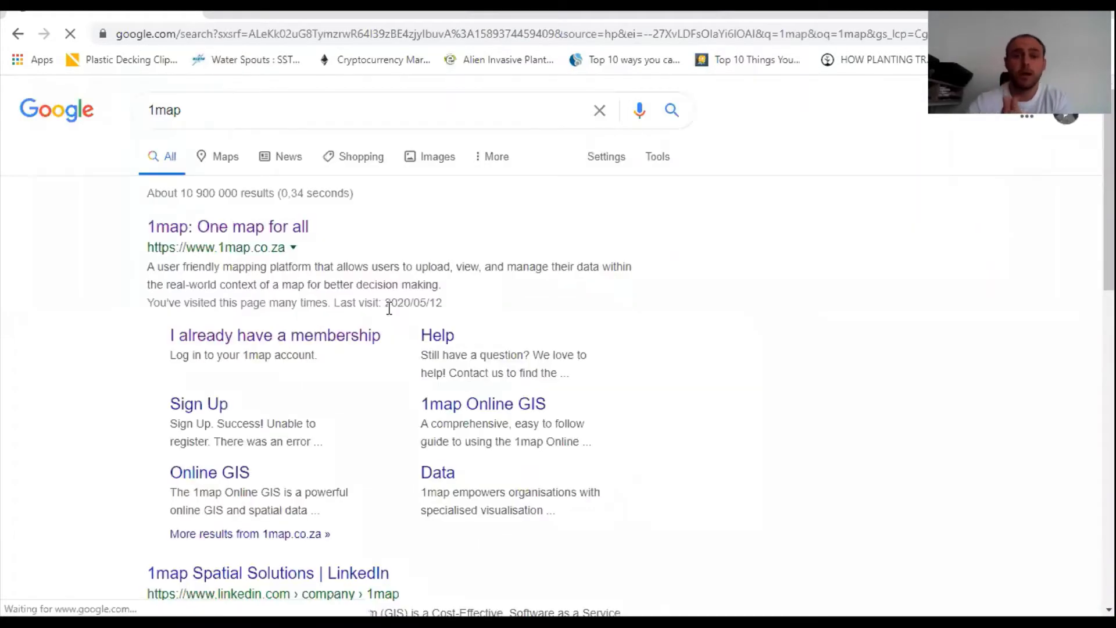
{"action": "left_click", "coordinate": [219, 232]}
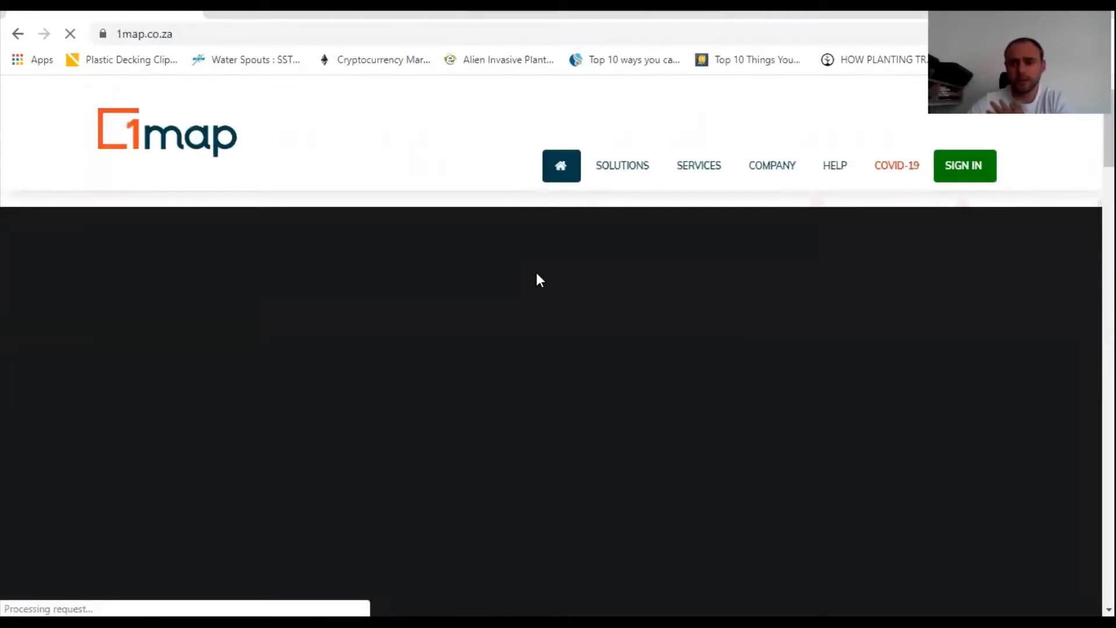
{"action": "mouse_move", "coordinate": [975, 179]}
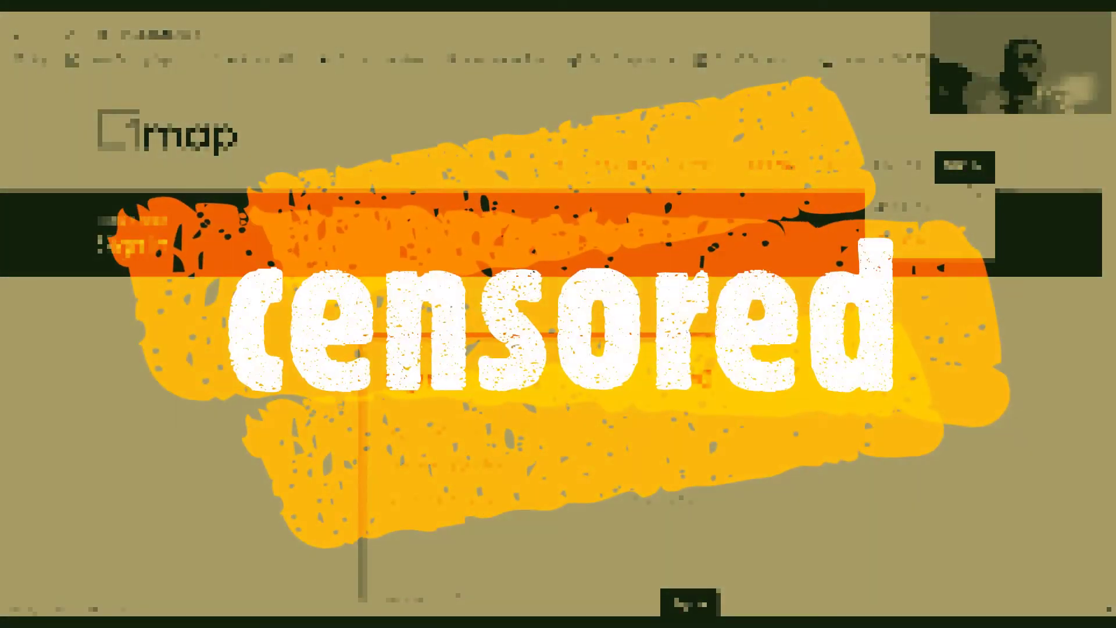
{"action": "scroll", "coordinate": [712, 448], "scroll_direction": "down", "scroll_amount": 4}
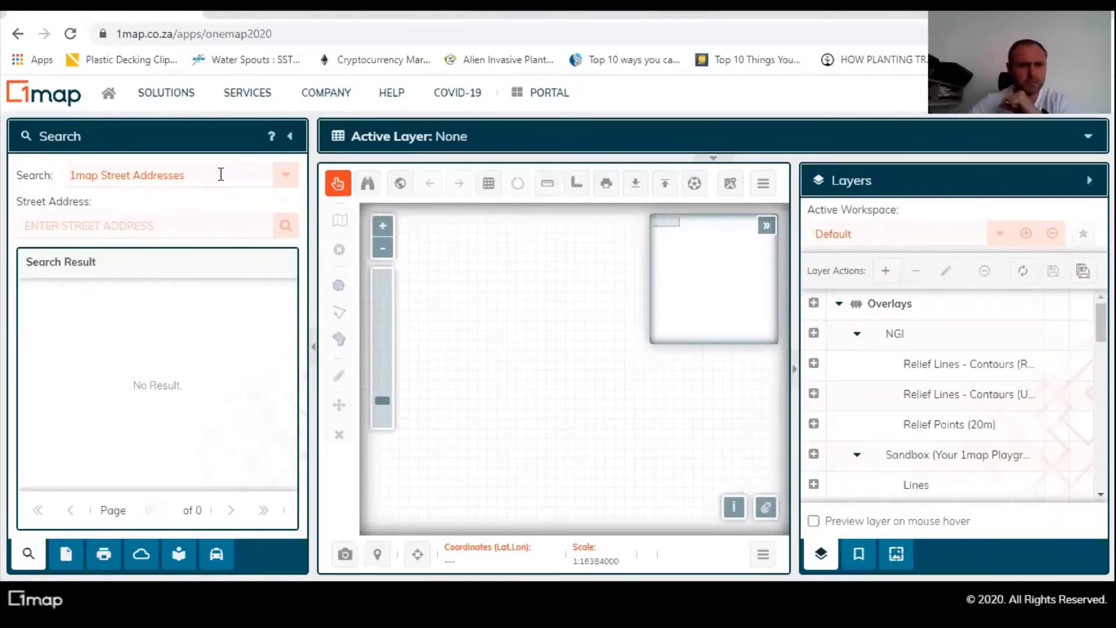
- Review the available search types, keep 1map Street Addresses and enter the sample text "usaausdsakjsakjcb" as the street address
{"action": "left_click", "coordinate": [284, 176]}
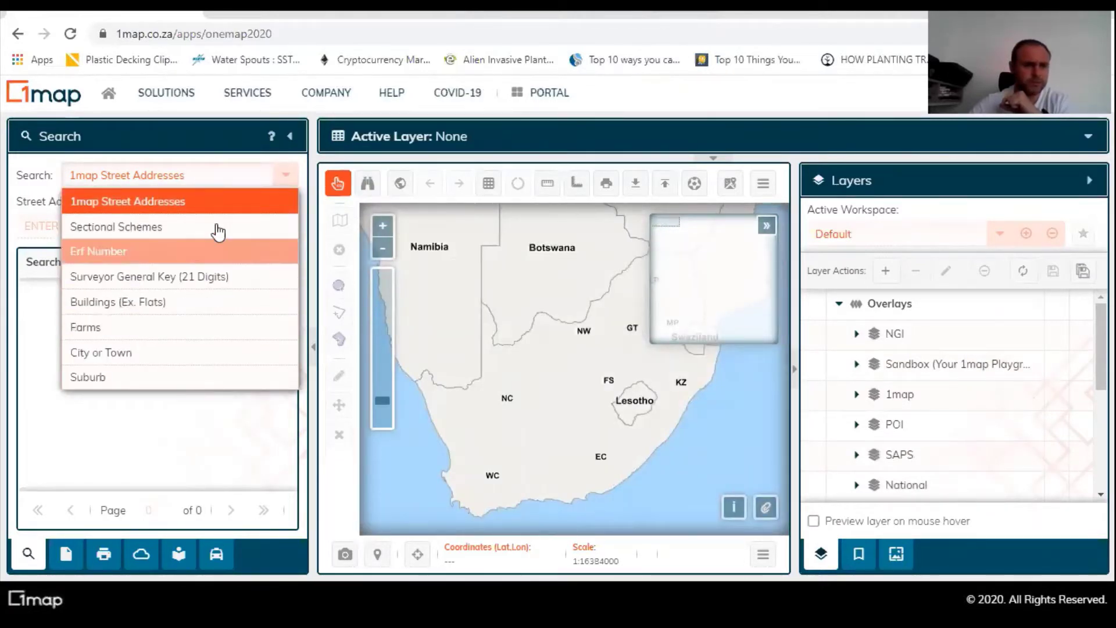
{"action": "left_click", "coordinate": [256, 182]}
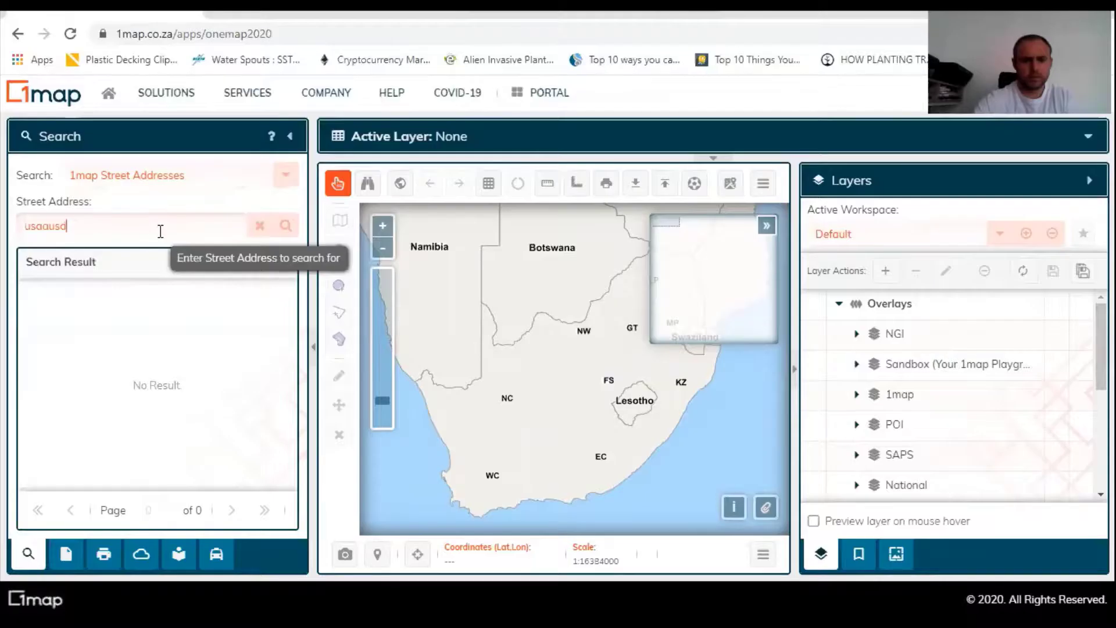
{"action": "type", "text": "sakjsakjcb"}
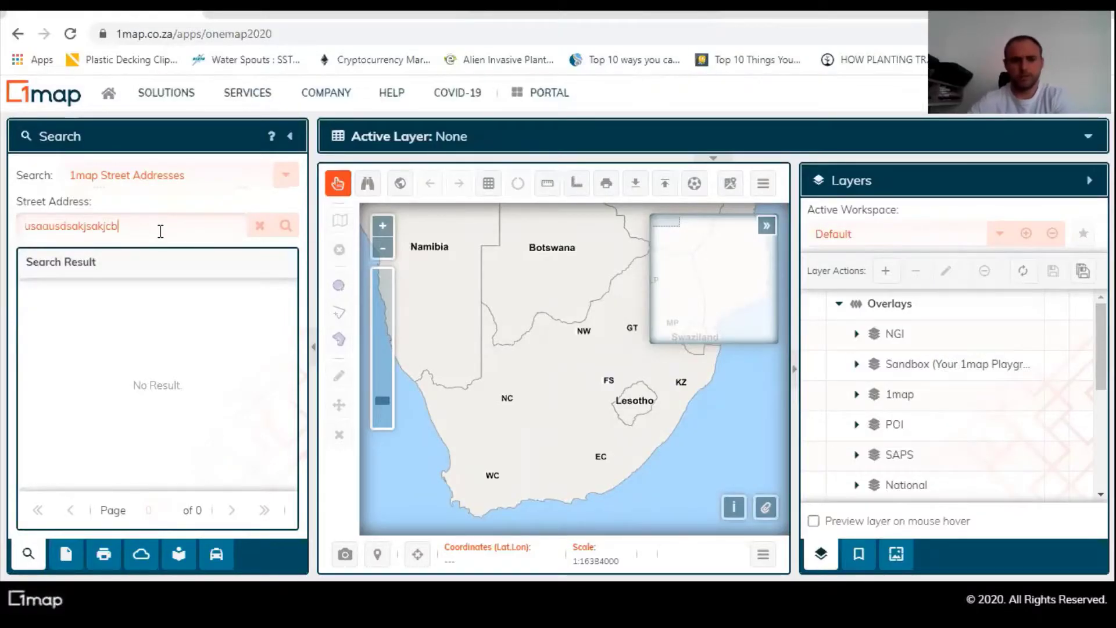
- Locate a residential stand in Essexwold, beside Glendower Golf Course, on the map and examine its boundaries close up
{"action": "left_click", "coordinate": [361, 303]}
{"action": "scroll", "coordinate": [622, 372], "scroll_direction": "up", "scroll_amount": 3}
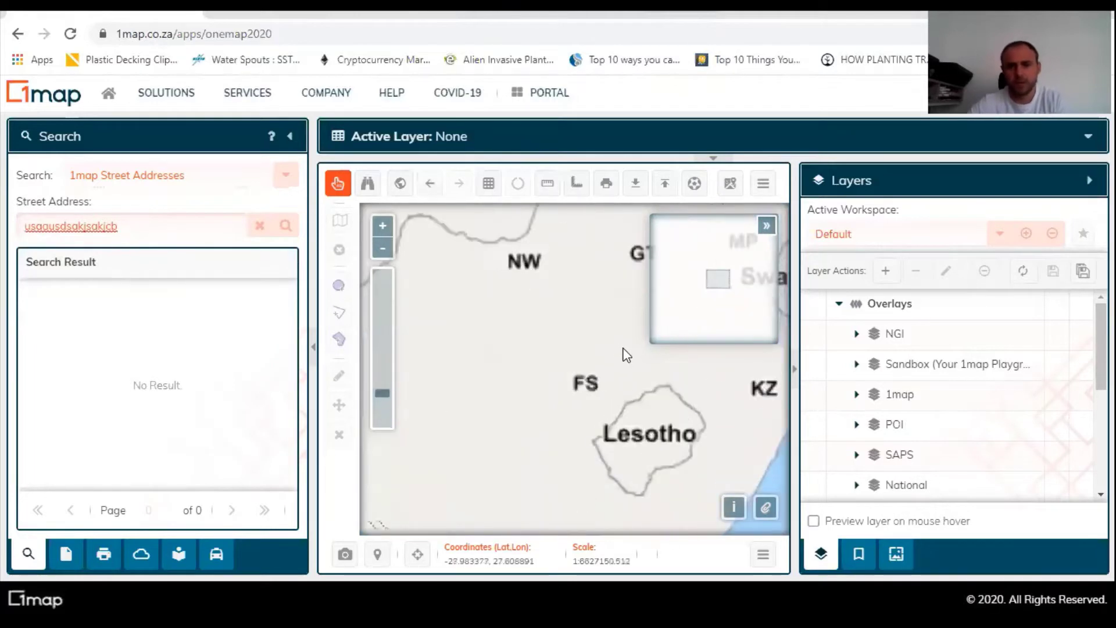
{"action": "scroll", "coordinate": [601, 350], "scroll_direction": "up", "scroll_amount": 1}
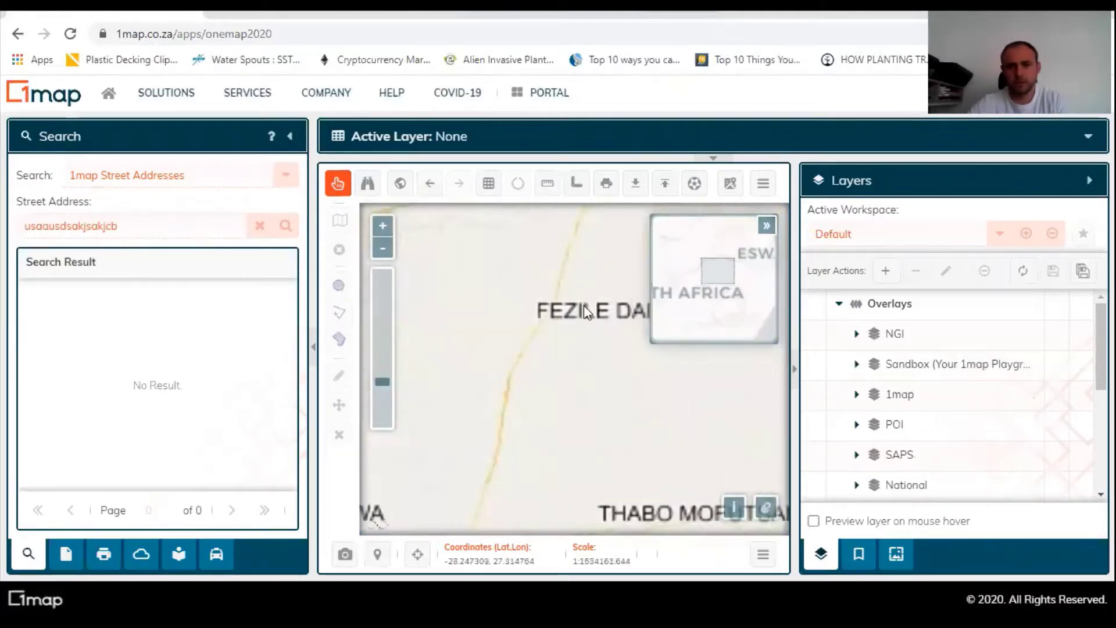
{"action": "left_click_drag", "start_coordinate": [587, 312], "coordinate": [492, 431]}
{"action": "scroll", "coordinate": [546, 361], "scroll_direction": "up", "scroll_amount": 3}
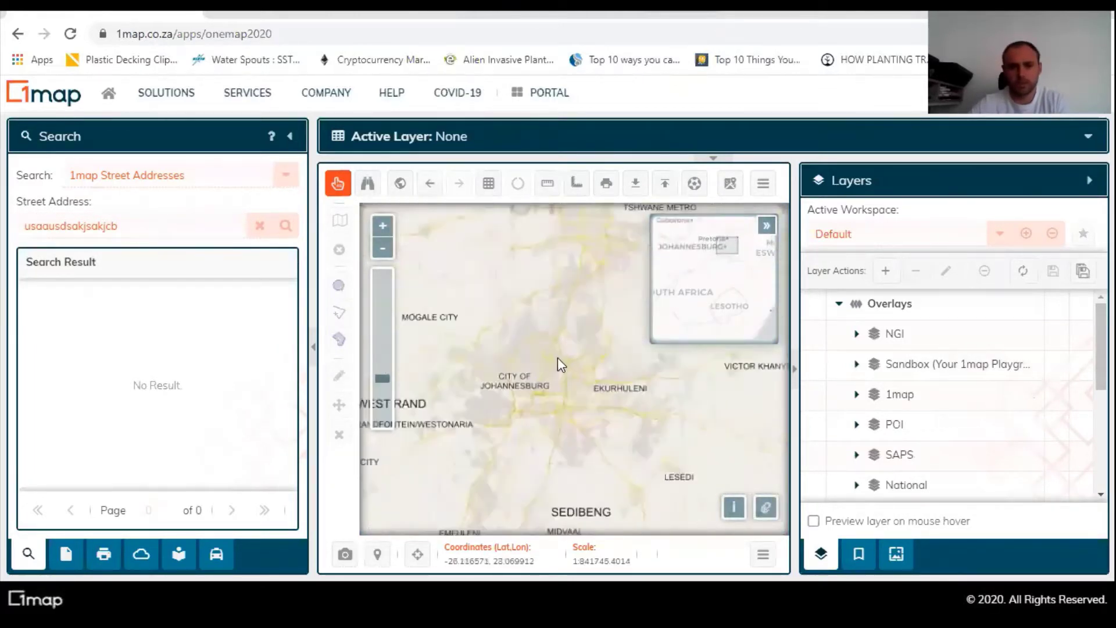
{"action": "scroll", "coordinate": [599, 389], "scroll_direction": "up", "scroll_amount": 3}
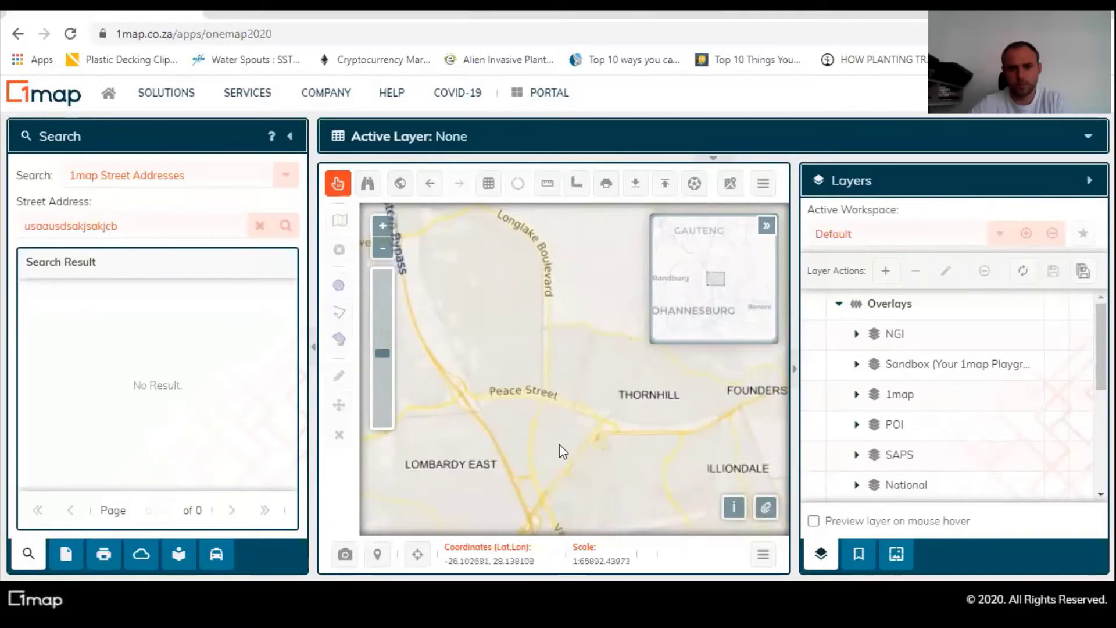
{"action": "scroll", "coordinate": [558, 451], "scroll_direction": "down", "scroll_amount": 1}
{"action": "left_click_drag", "start_coordinate": [558, 451], "coordinate": [516, 324]}
{"action": "scroll", "coordinate": [512, 417], "scroll_direction": "up", "scroll_amount": 3}
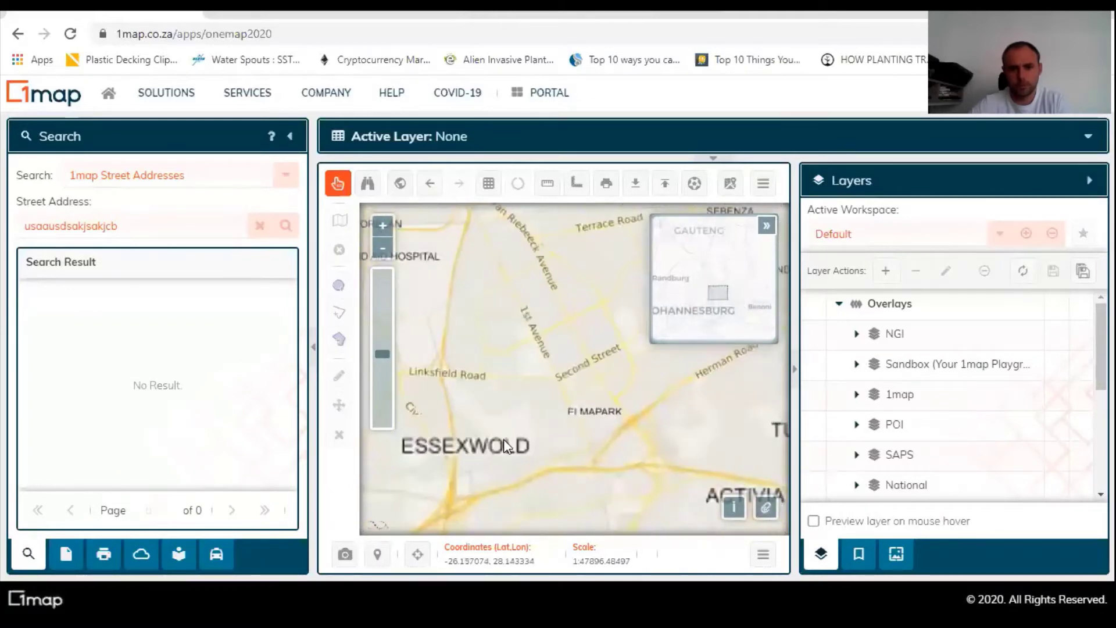
{"action": "scroll", "coordinate": [456, 463], "scroll_direction": "up", "scroll_amount": 2}
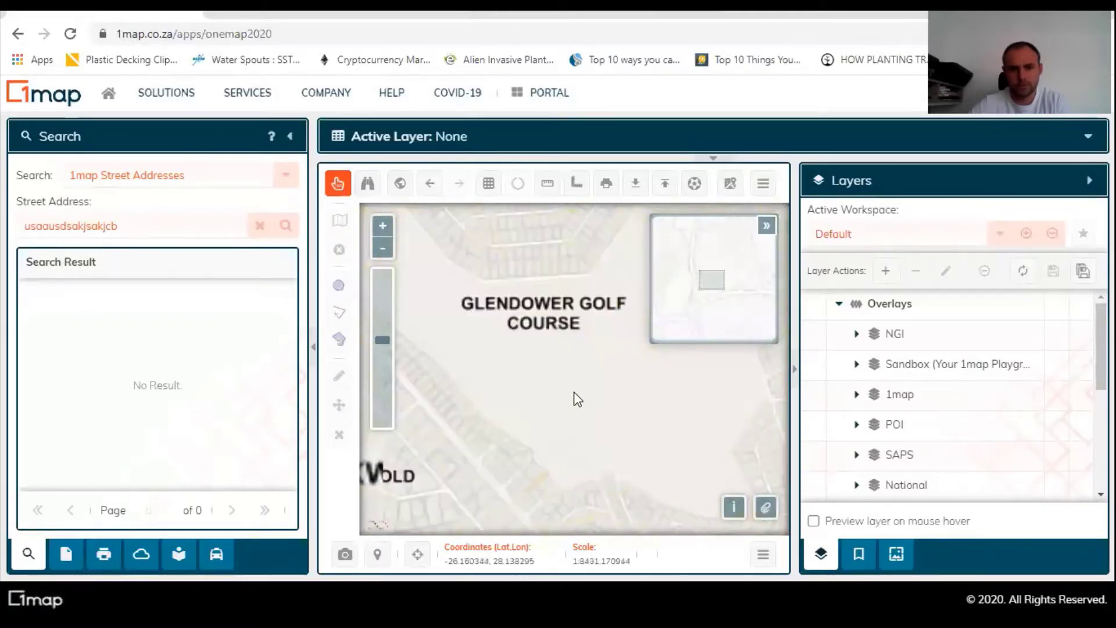
{"action": "scroll", "coordinate": [525, 413], "scroll_direction": "up", "scroll_amount": 3}
{"action": "scroll", "coordinate": [584, 445], "scroll_direction": "down", "scroll_amount": 1}
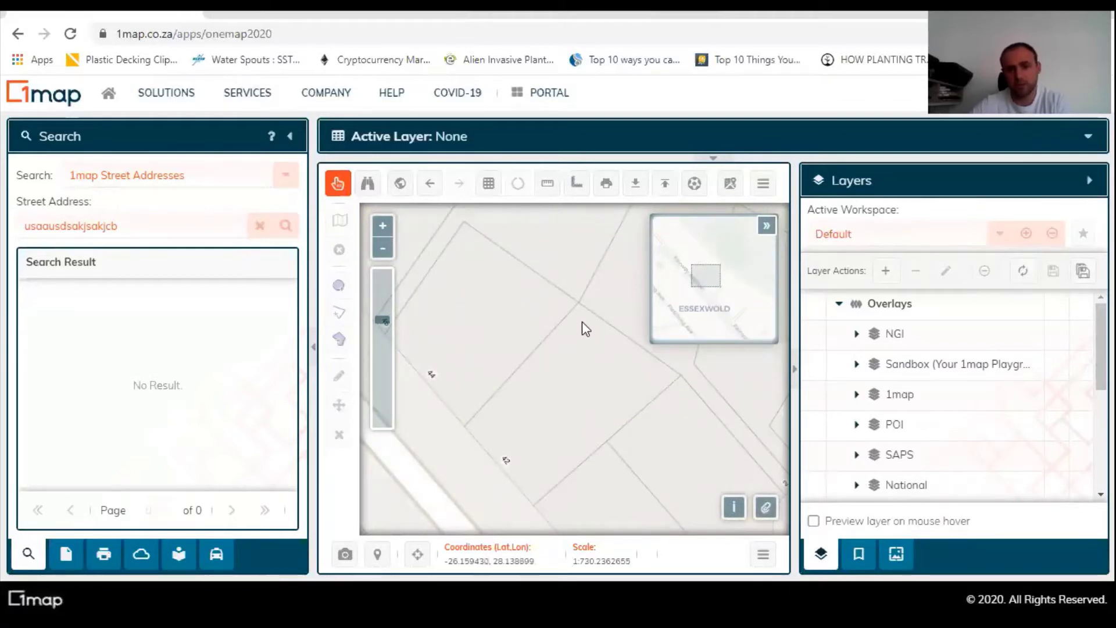
- Measure the shared side boundary between two neighbouring stands from its street-side corner to its rear corner
{"action": "left_click", "coordinate": [546, 186]}
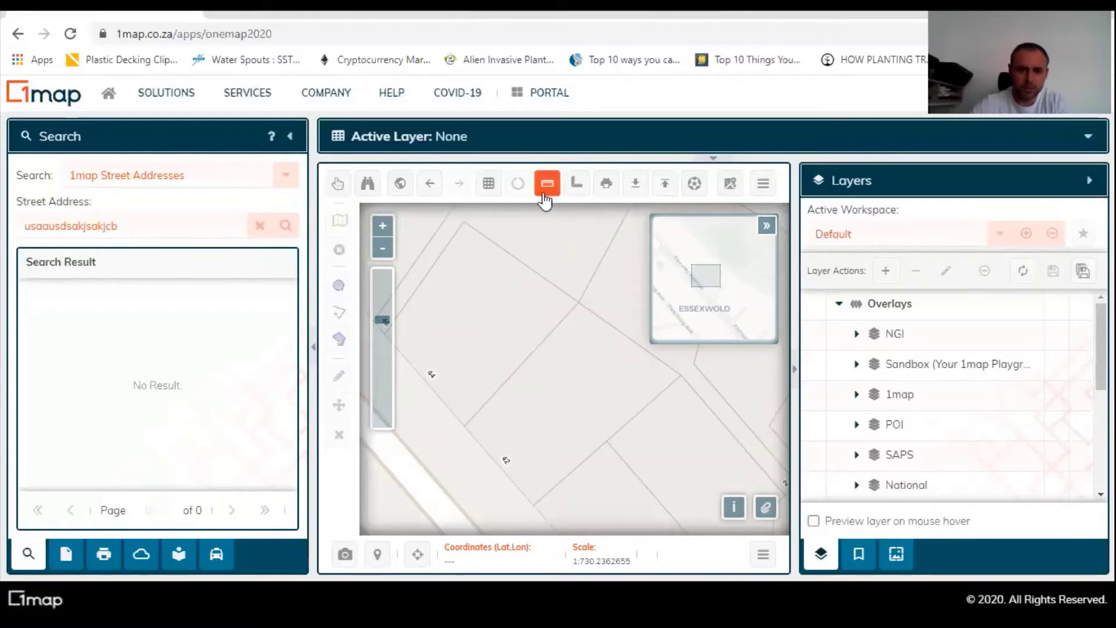
{"action": "left_click", "coordinate": [466, 425]}
{"action": "scroll", "coordinate": [584, 302], "scroll_direction": "up", "scroll_amount": 2}
{"action": "scroll", "coordinate": [588, 304], "scroll_direction": "up", "scroll_amount": 3}
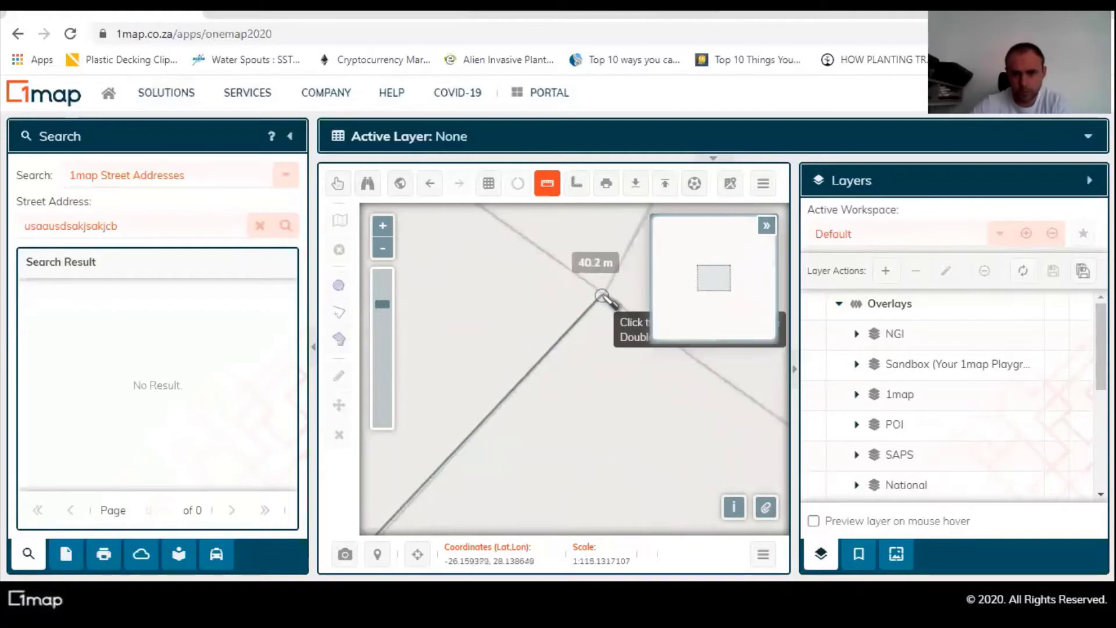
{"action": "left_click", "coordinate": [604, 296]}
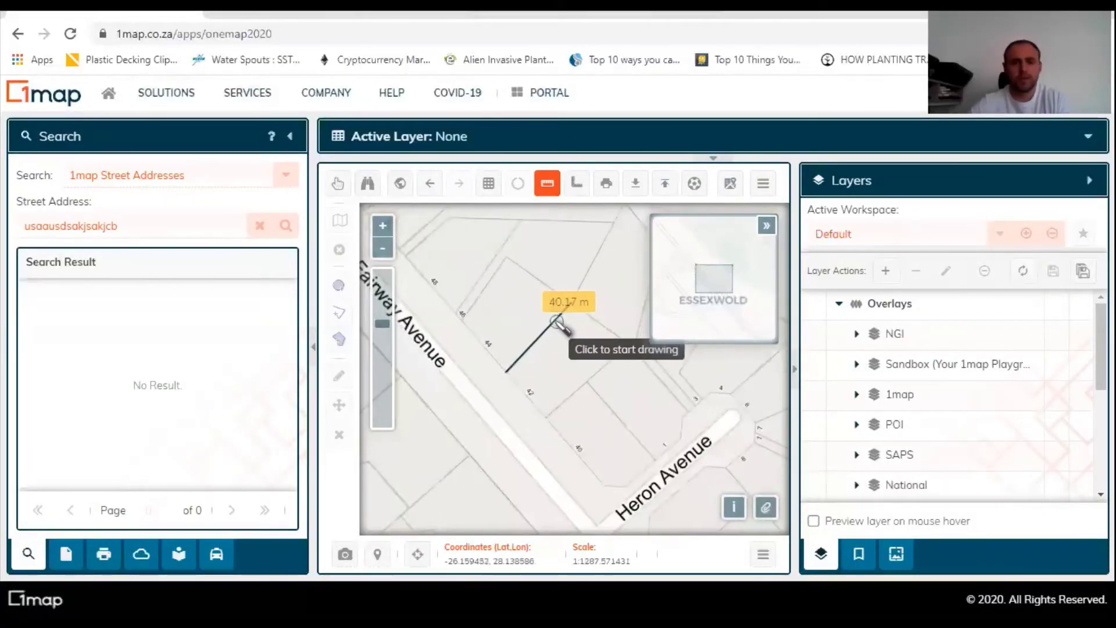
- Switch back to SketchUp and group the aerial image together with all the traced site and building outlines
{"action": "key", "text": "alt+Tab"}
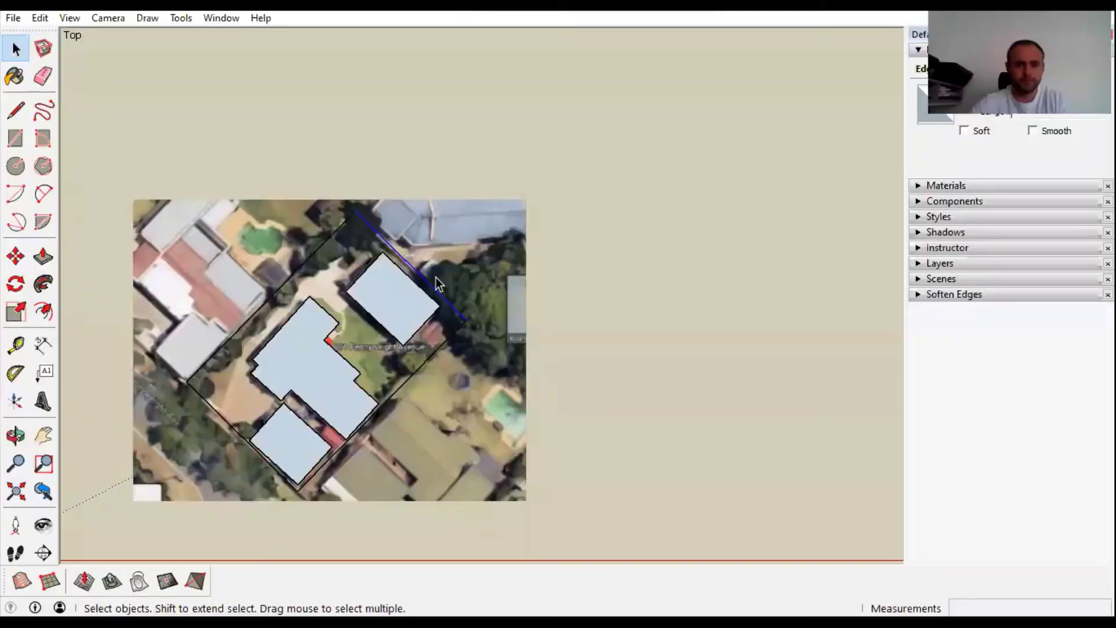
{"action": "scroll", "coordinate": [463, 276], "scroll_direction": "down", "scroll_amount": 2}
{"action": "scroll", "coordinate": [329, 341], "scroll_direction": "up", "scroll_amount": 2}
{"action": "scroll", "coordinate": [402, 298], "scroll_direction": "down", "scroll_amount": 1}
{"action": "left_click_drag", "start_coordinate": [190, 150], "coordinate": [287, 257]}
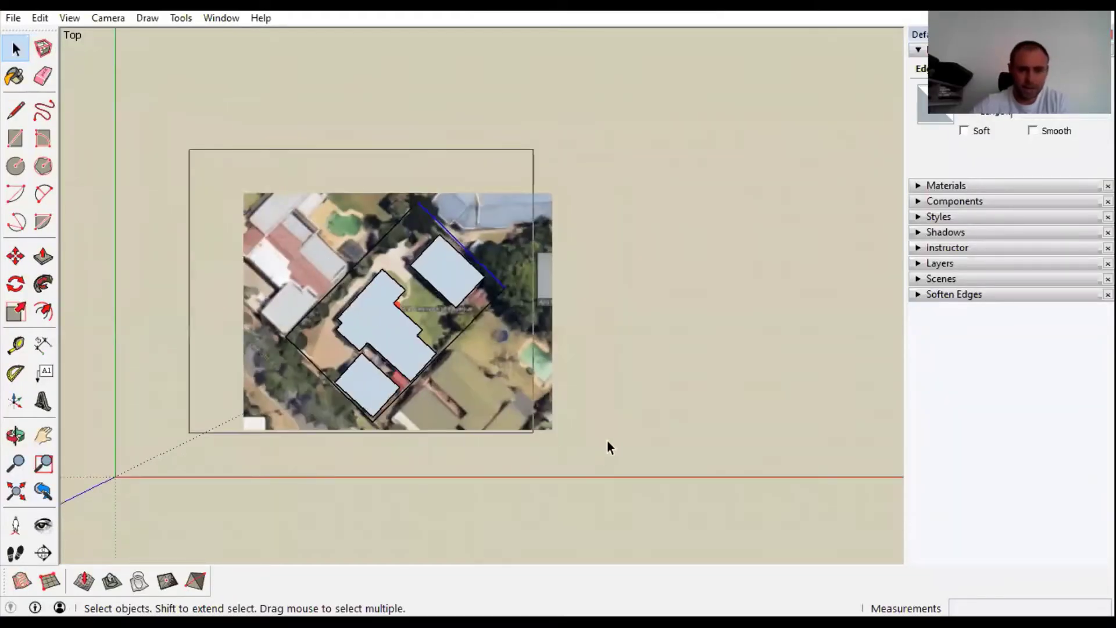
{"action": "left_click_drag", "start_coordinate": [608, 447], "coordinate": [610, 443]}
{"action": "right_click", "coordinate": [382, 312]}
{"action": "left_click", "coordinate": [477, 455]}
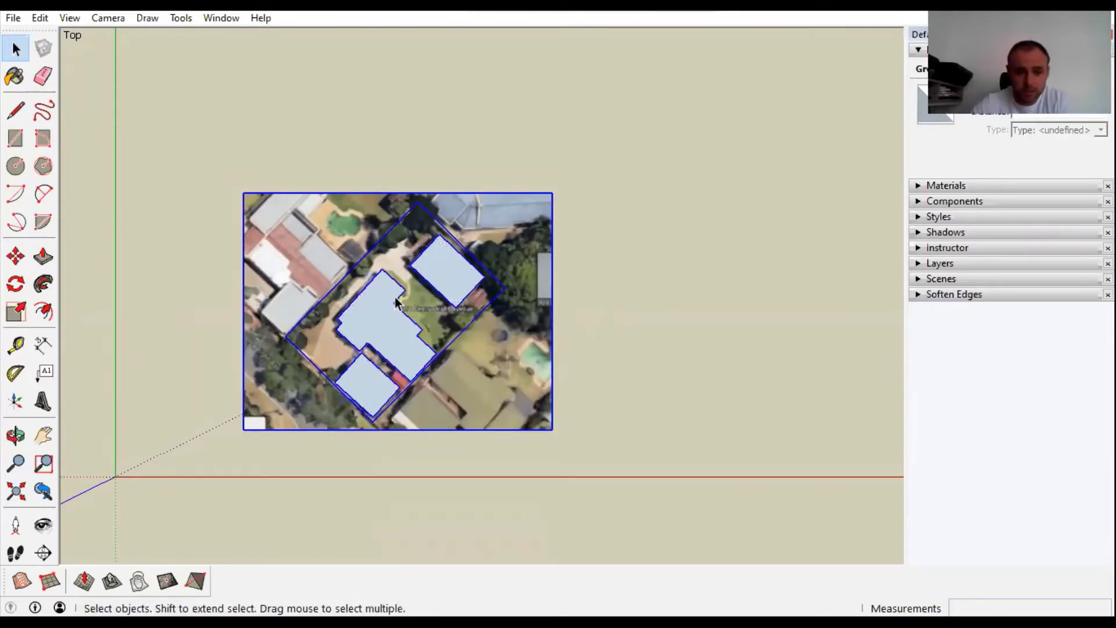
- Open the site group for editing and activate the Tape Measure tool
{"action": "double_click", "coordinate": [399, 268]}
{"action": "scroll", "coordinate": [401, 265], "scroll_direction": "up", "scroll_amount": 5}
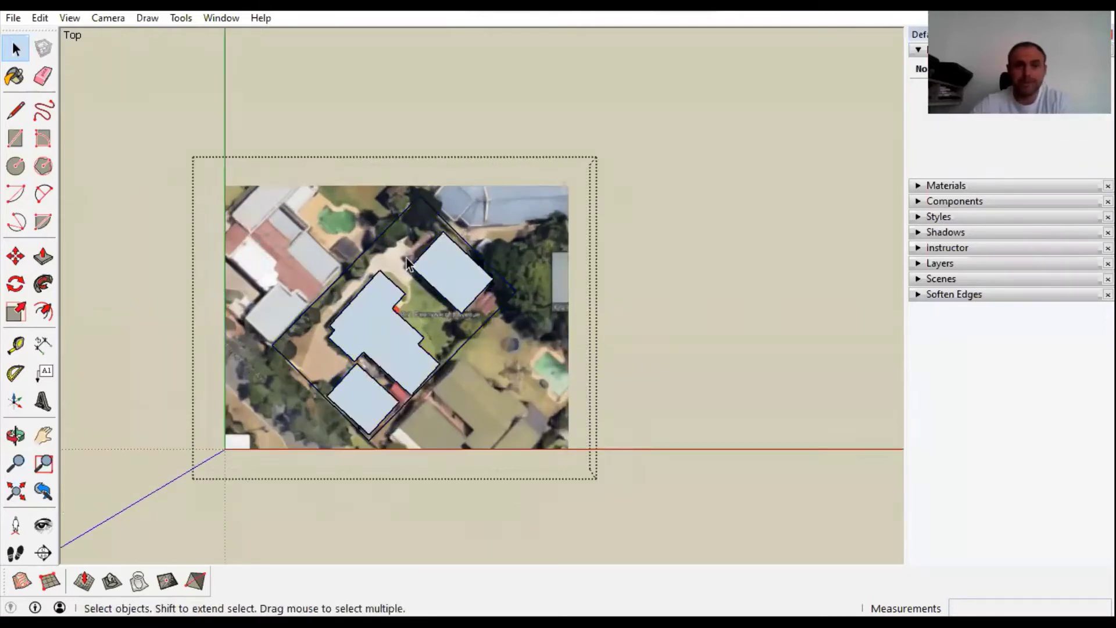
{"action": "key", "text": "t"}
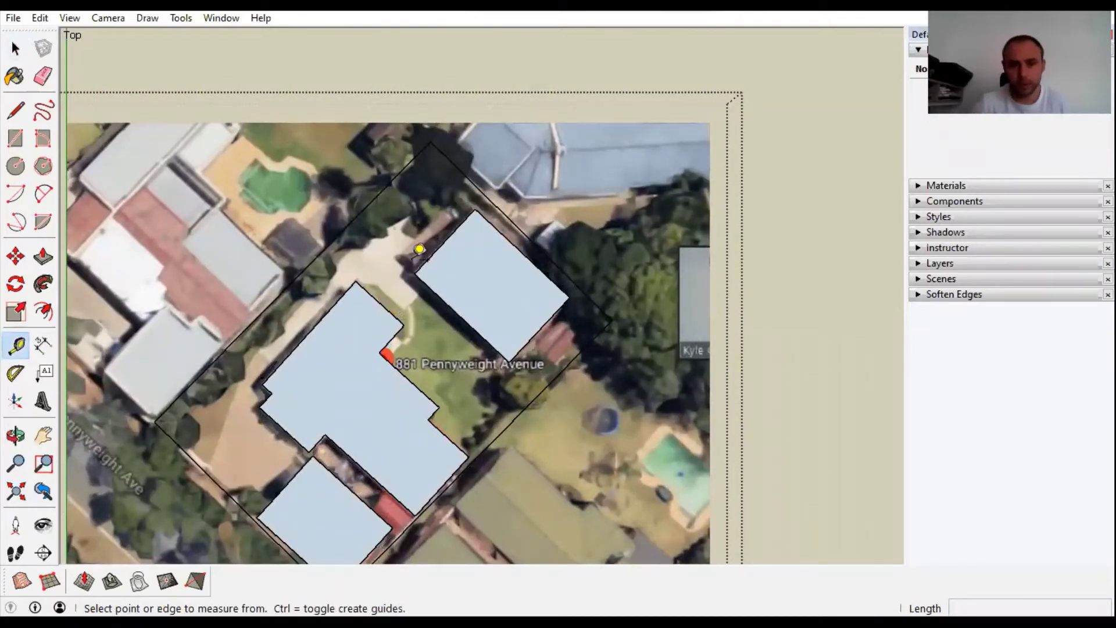
- View the keyboard shortcut assignments in the SketchUp preferences and close them without changes
{"action": "left_click", "coordinate": [220, 21]}
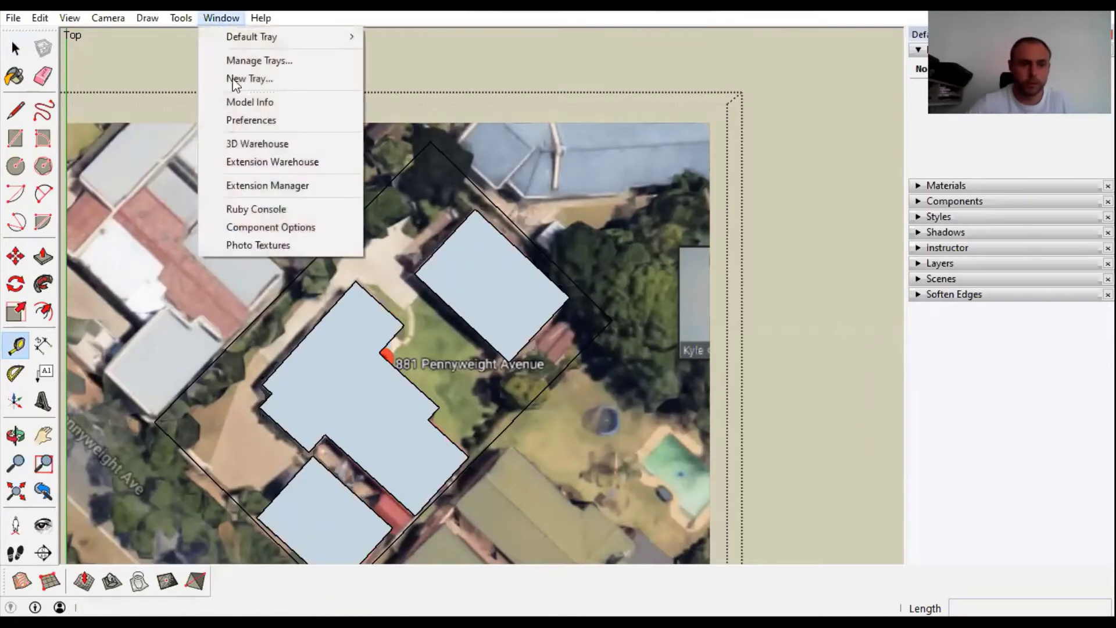
{"action": "left_click", "coordinate": [248, 119]}
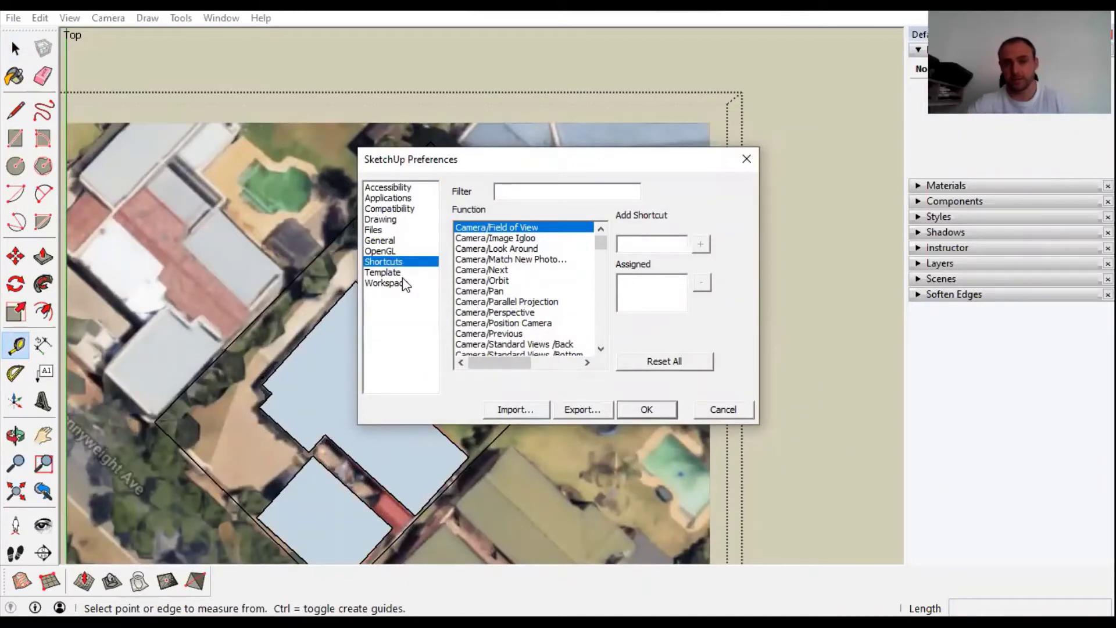
{"action": "left_click", "coordinate": [746, 160]}
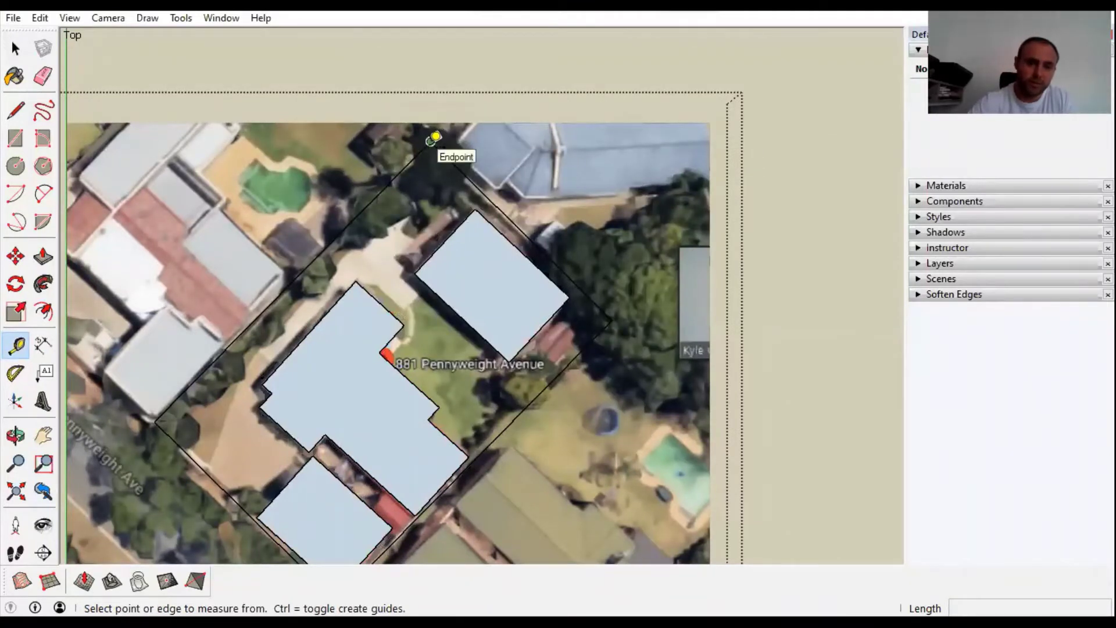
- Measure the rear boundary edge between its two corners and resize the whole site group so that edge is 20 m long
{"action": "left_click", "coordinate": [431, 141]}
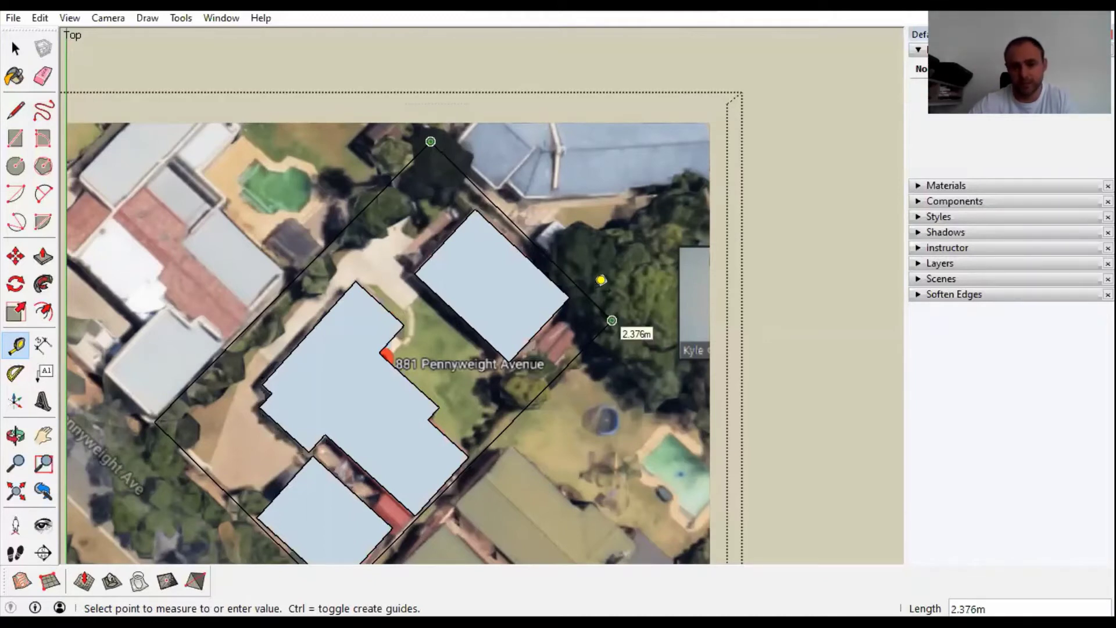
{"action": "left_click", "coordinate": [444, 154]}
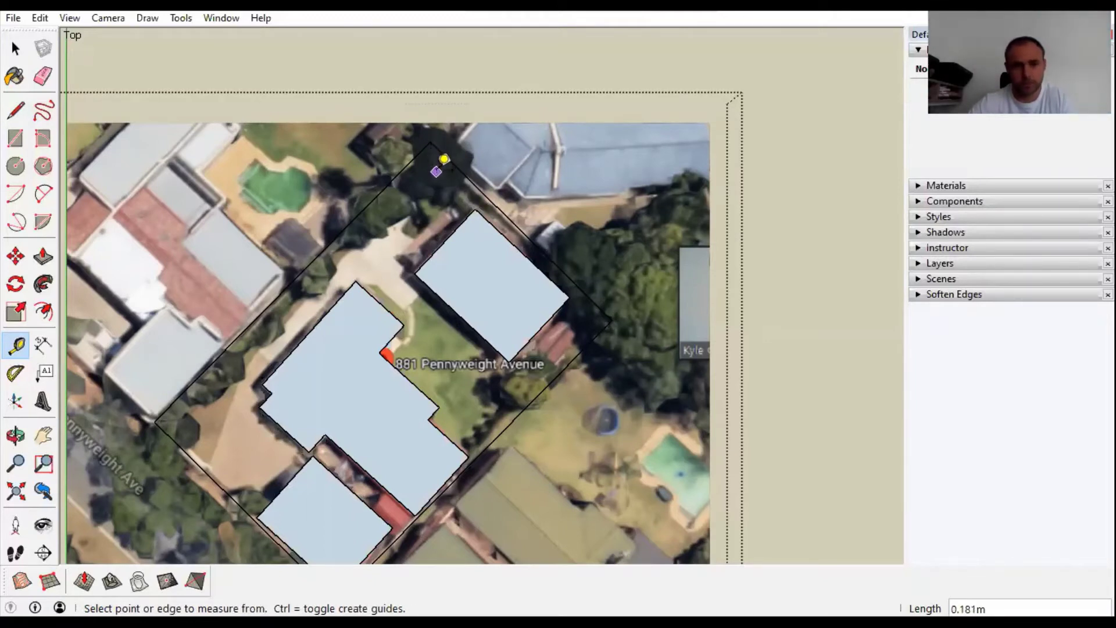
{"action": "left_click", "coordinate": [431, 141]}
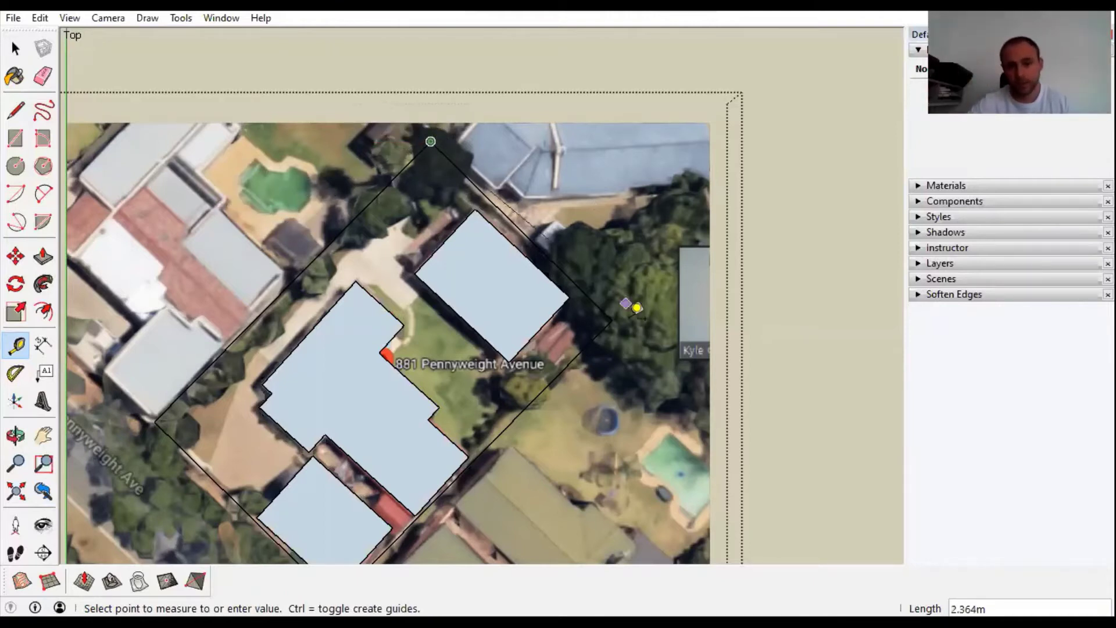
{"action": "left_click", "coordinate": [625, 303]}
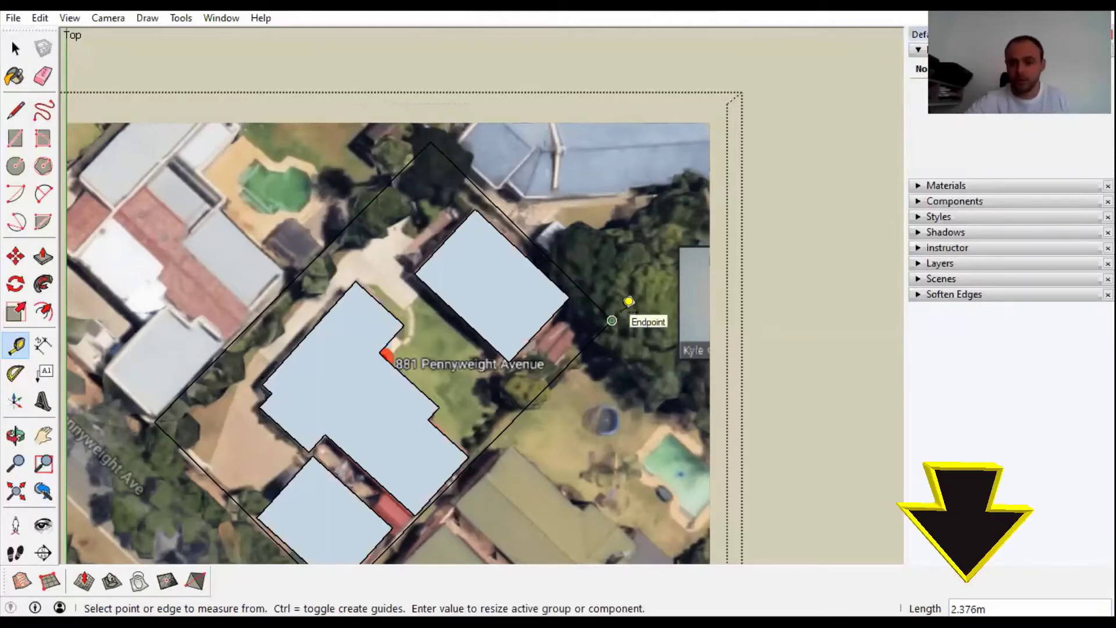
{"action": "type", "text": "20"}
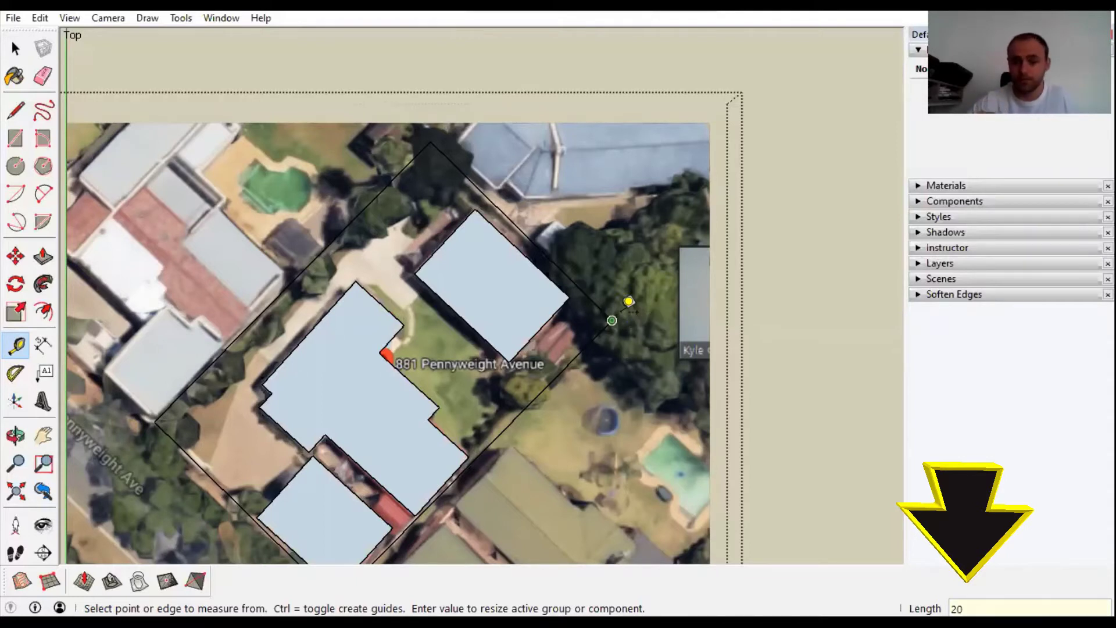
{"action": "key", "text": "Return"}
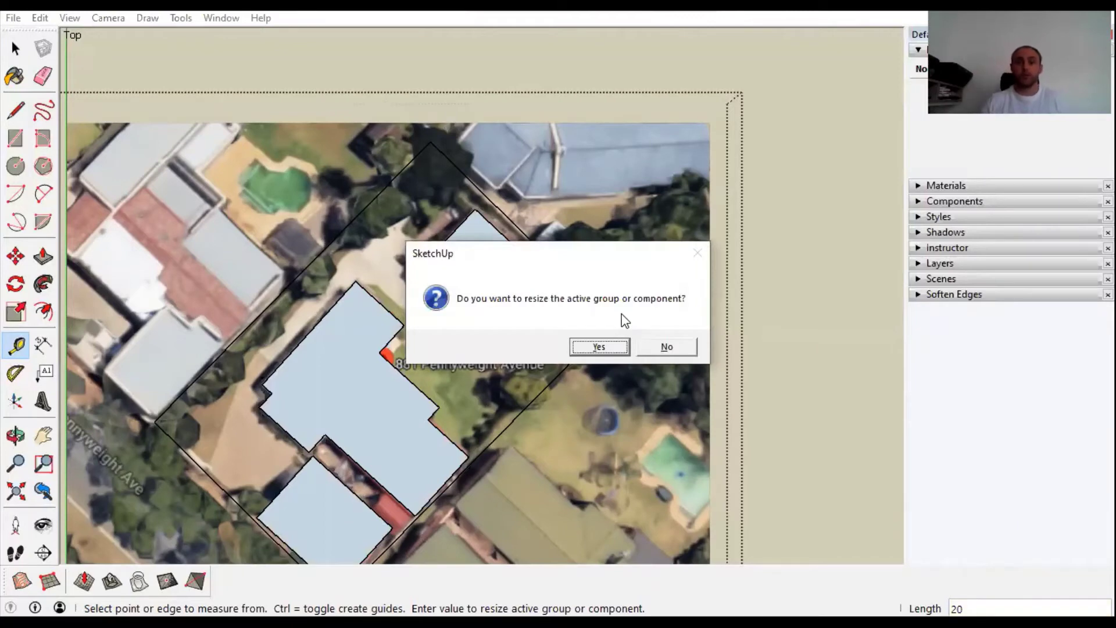
{"action": "key", "text": "Return"}
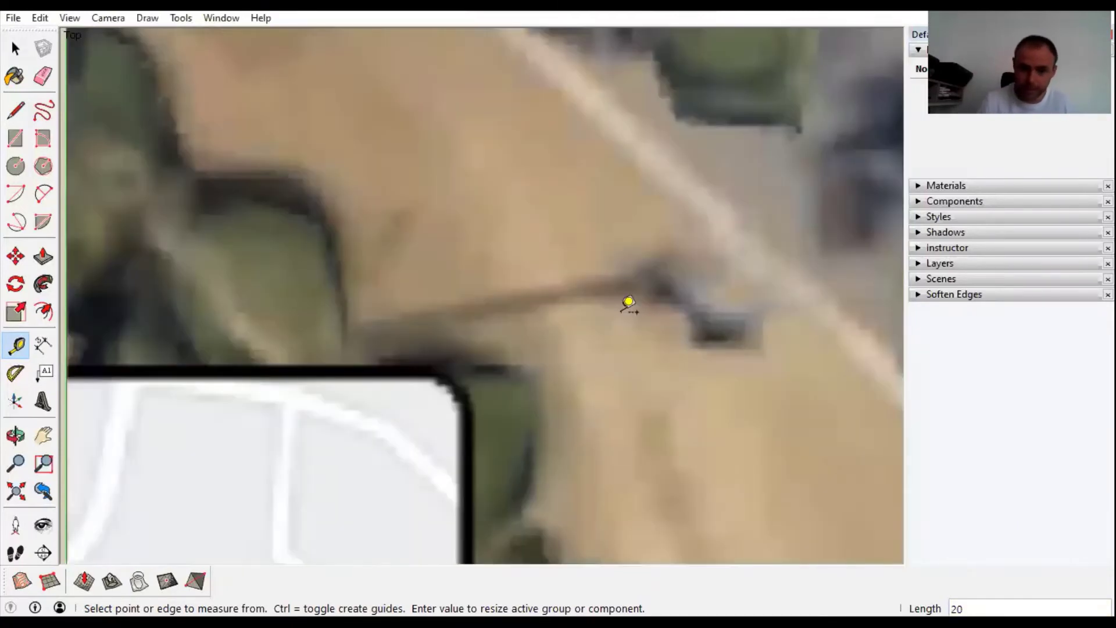
{"action": "scroll", "coordinate": [324, 322], "scroll_direction": "down", "scroll_amount": 6}
{"action": "key", "text": "space"}
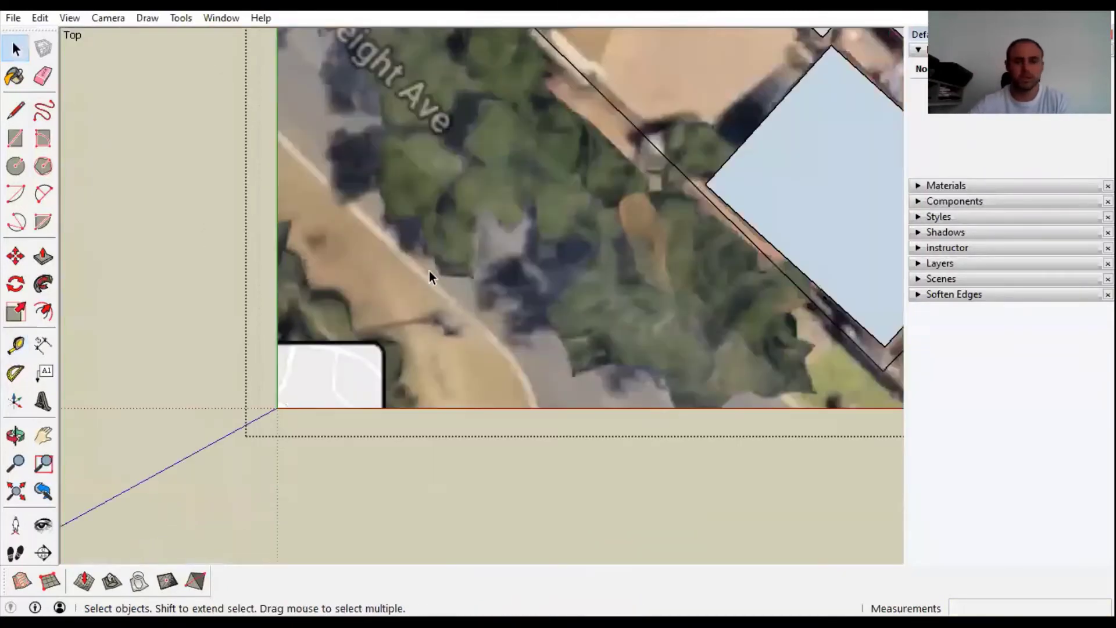
{"action": "scroll", "coordinate": [408, 299], "scroll_direction": "down", "scroll_amount": 5}
{"action": "scroll", "coordinate": [445, 277], "scroll_direction": "up", "scroll_amount": 6}
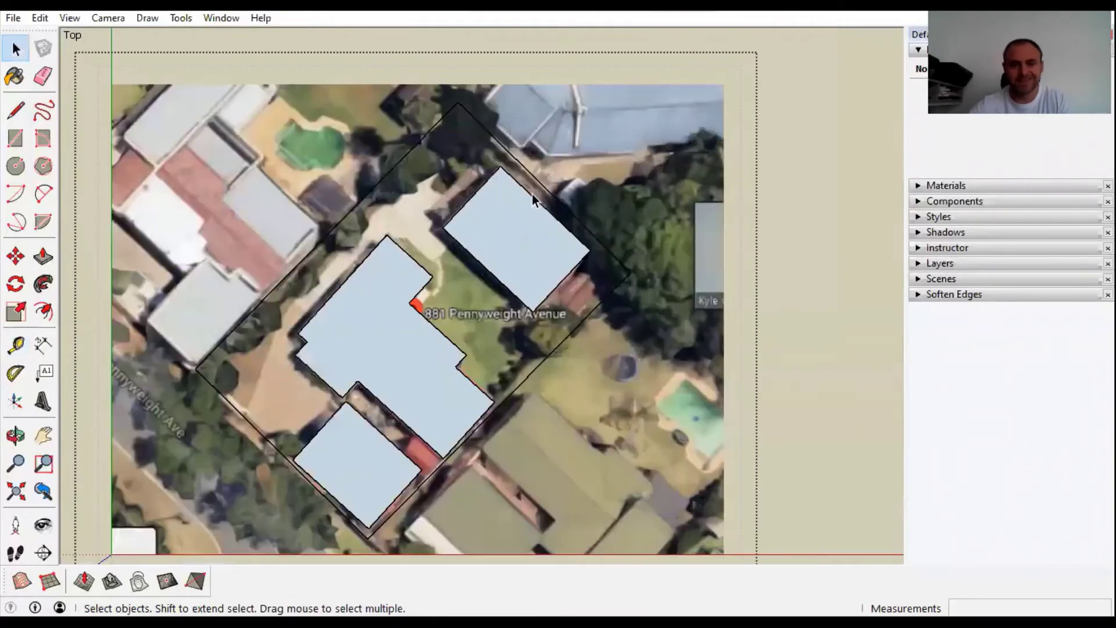
- Select the side and street boundary edges one at a time to check their lengths at the new scale
{"action": "left_click", "coordinate": [349, 218]}
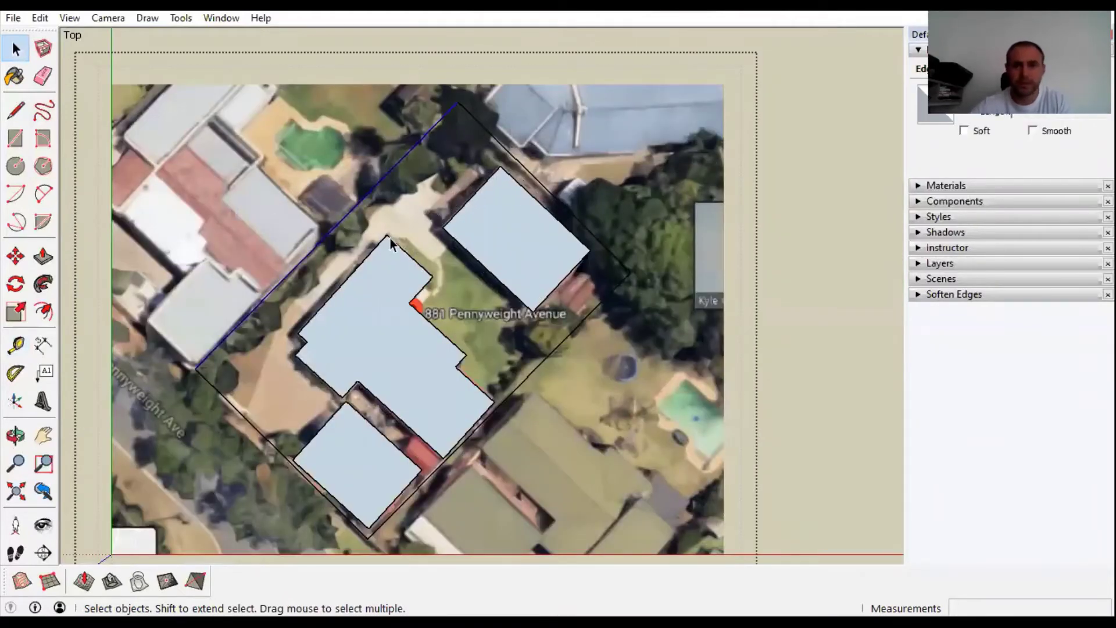
{"action": "left_click", "coordinate": [537, 365]}
{"action": "scroll", "coordinate": [434, 426], "scroll_direction": "down", "scroll_amount": 3}
{"action": "scroll", "coordinate": [384, 437], "scroll_direction": "up", "scroll_amount": 3}
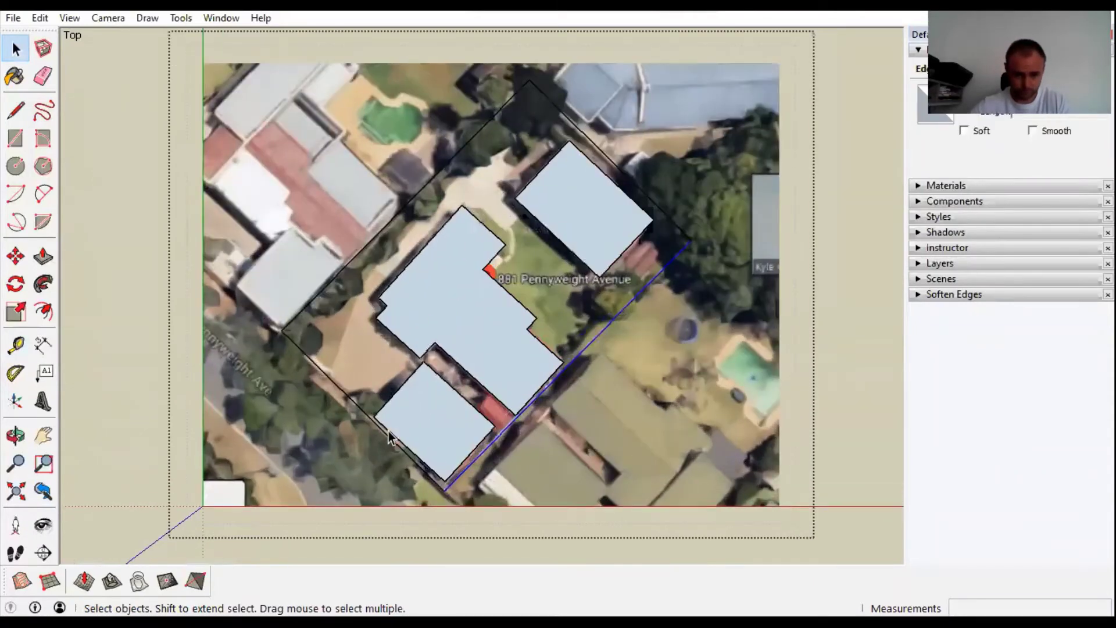
{"action": "left_click", "coordinate": [382, 433]}
{"action": "scroll", "coordinate": [399, 400], "scroll_direction": "down", "scroll_amount": 3}
{"action": "scroll", "coordinate": [396, 389], "scroll_direction": "up", "scroll_amount": 3}
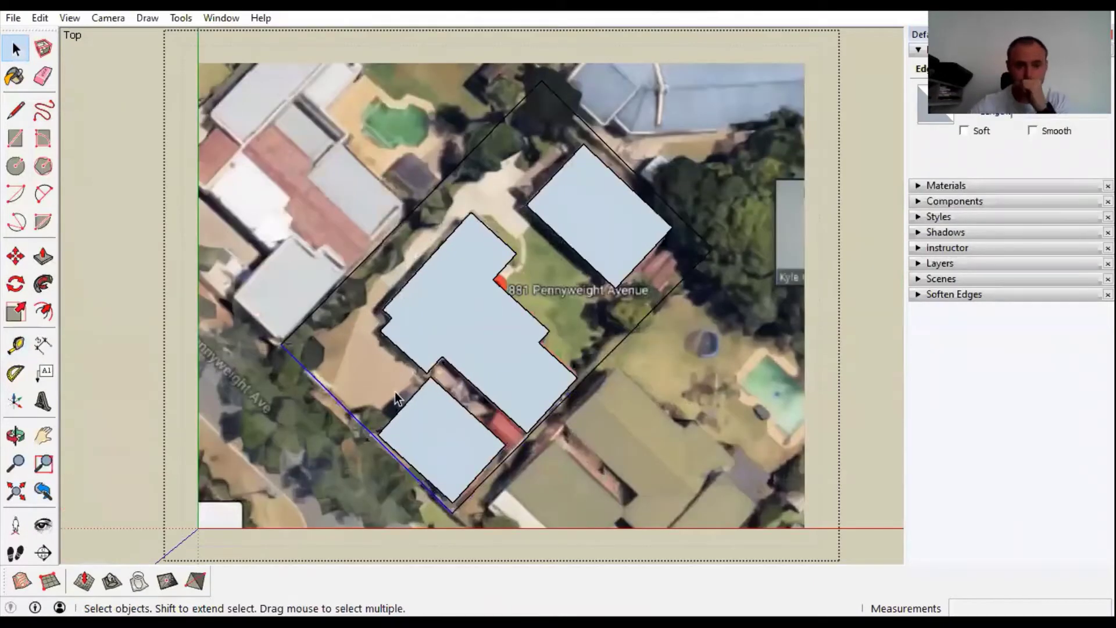
{"action": "scroll", "coordinate": [416, 380], "scroll_direction": "up", "scroll_amount": 5}
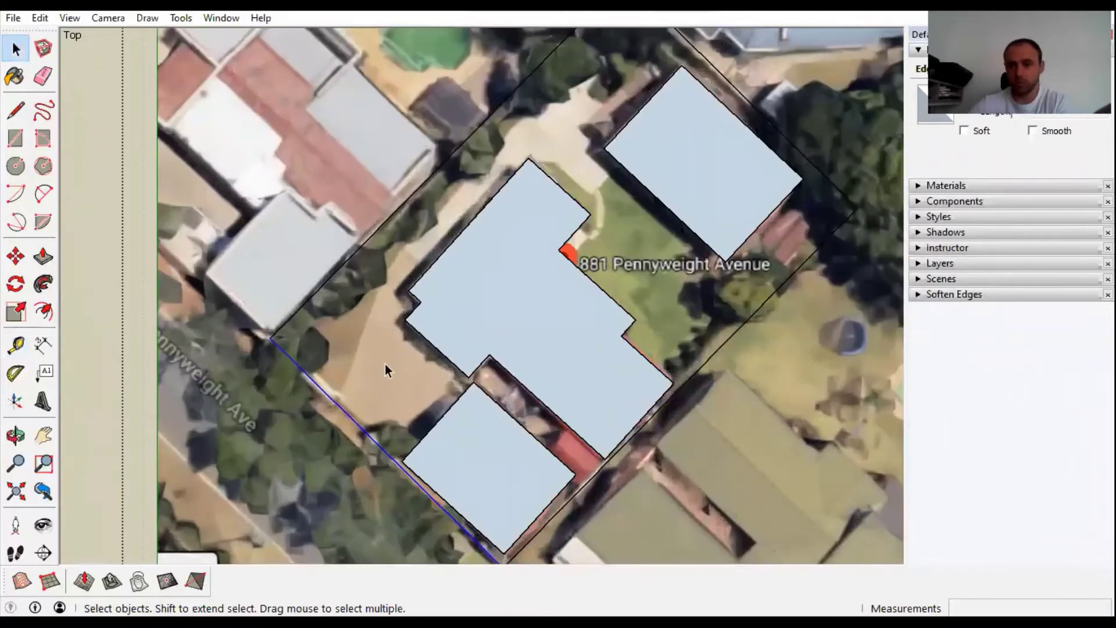
{"action": "left_click", "coordinate": [699, 369]}
{"action": "scroll", "coordinate": [692, 366], "scroll_direction": "down", "scroll_amount": 2}
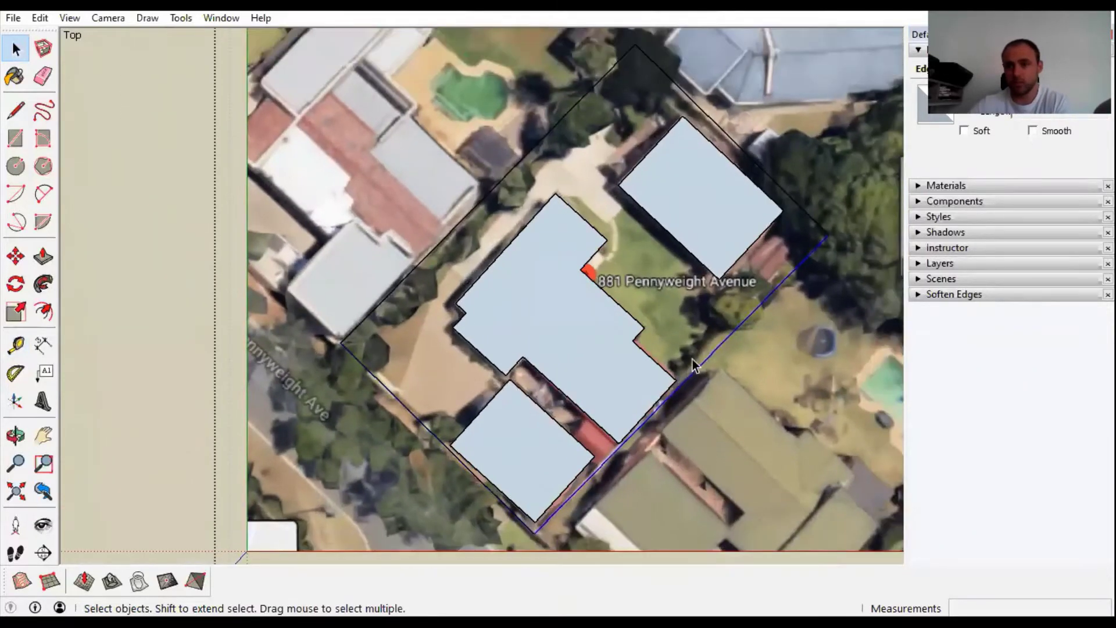
{"action": "scroll", "coordinate": [698, 338], "scroll_direction": "down", "scroll_amount": 1}
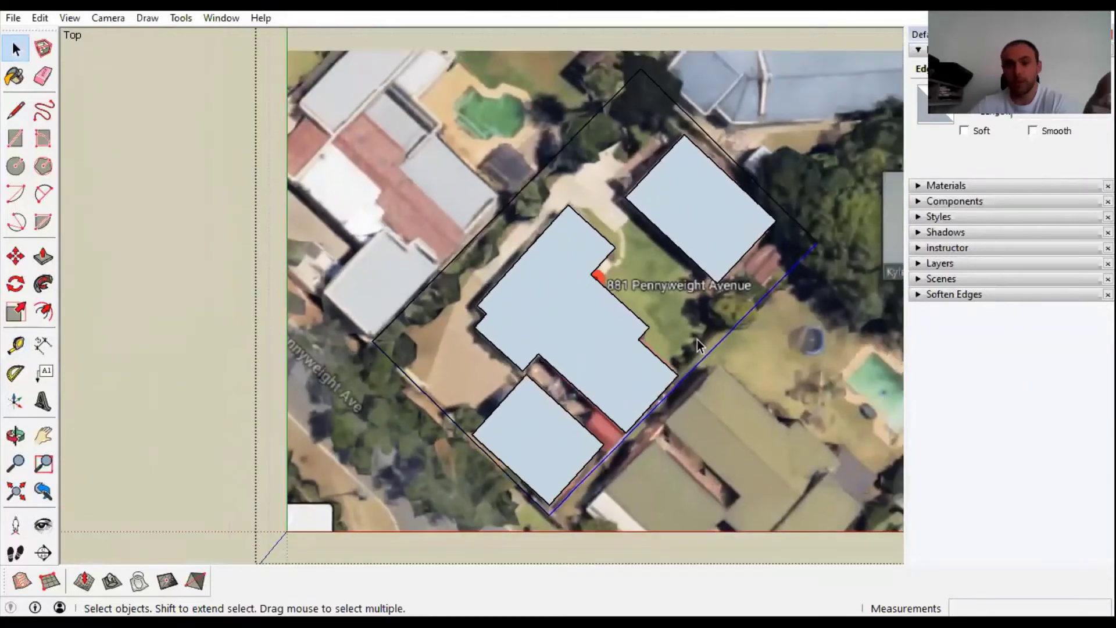
{"action": "scroll", "coordinate": [698, 340], "scroll_direction": "up", "scroll_amount": 2}
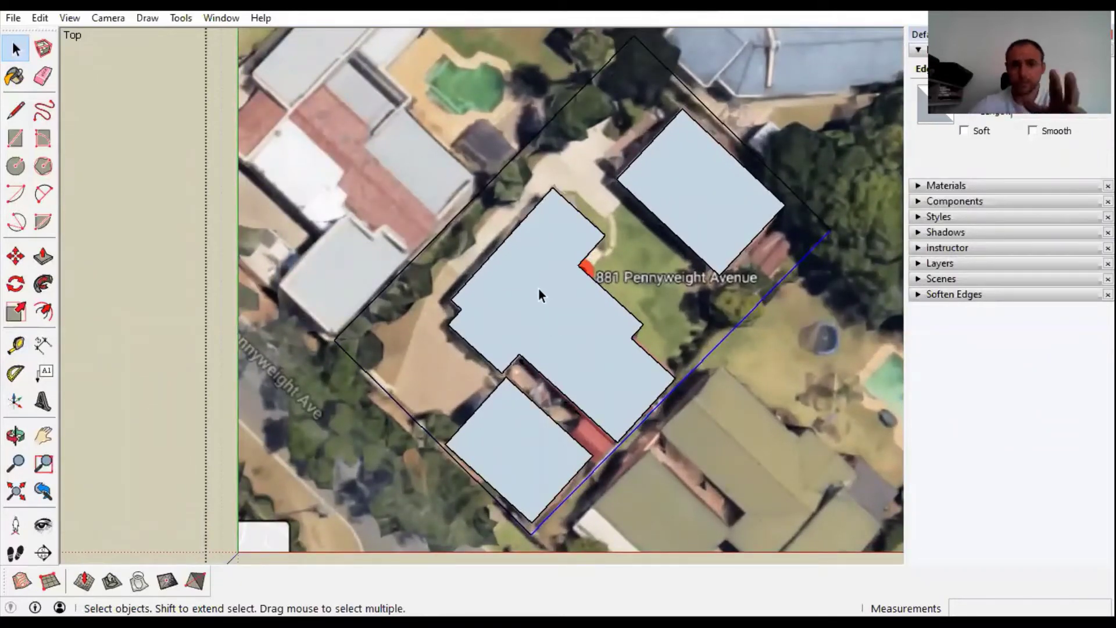
{"action": "scroll", "coordinate": [539, 294], "scroll_direction": "up", "scroll_amount": 1}
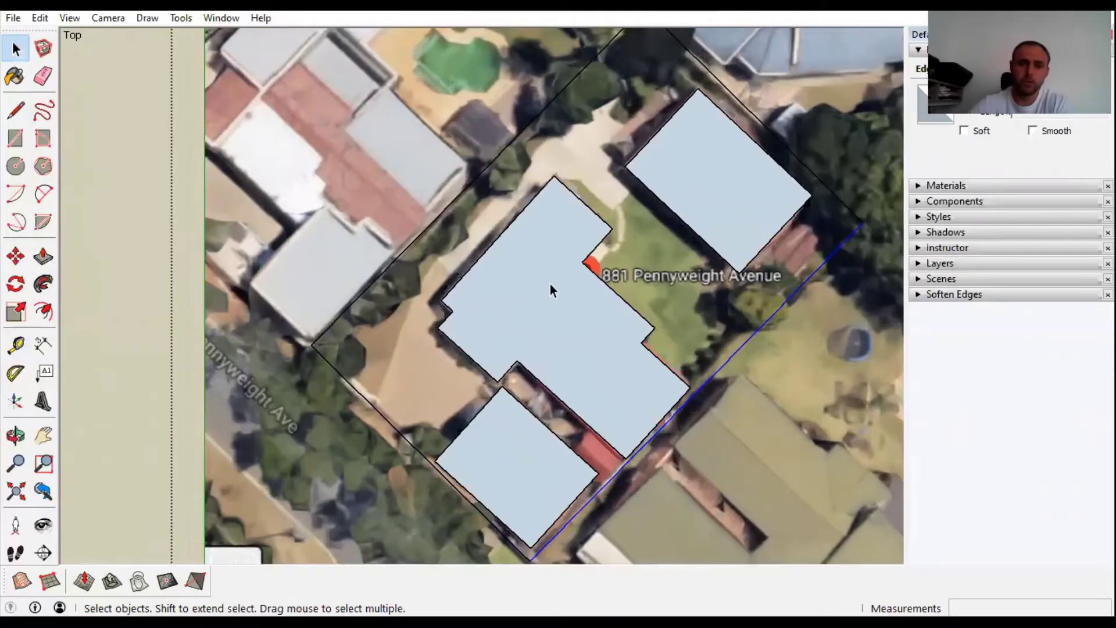
{"action": "left_click", "coordinate": [700, 197]}
{"action": "left_click", "coordinate": [548, 280]}
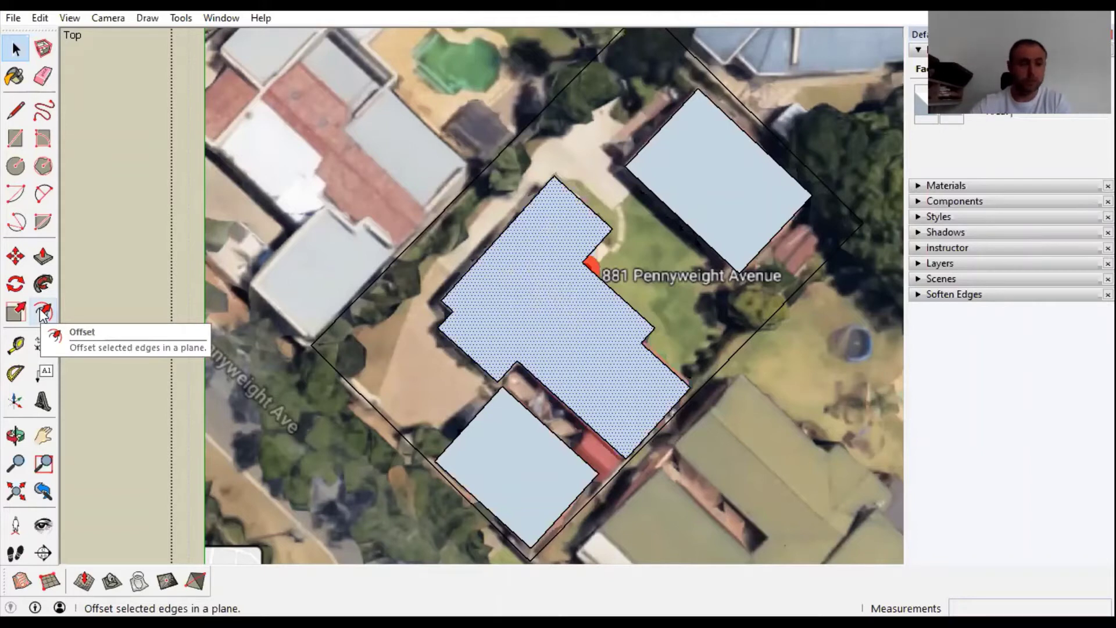
{"action": "left_click", "coordinate": [43, 313]}
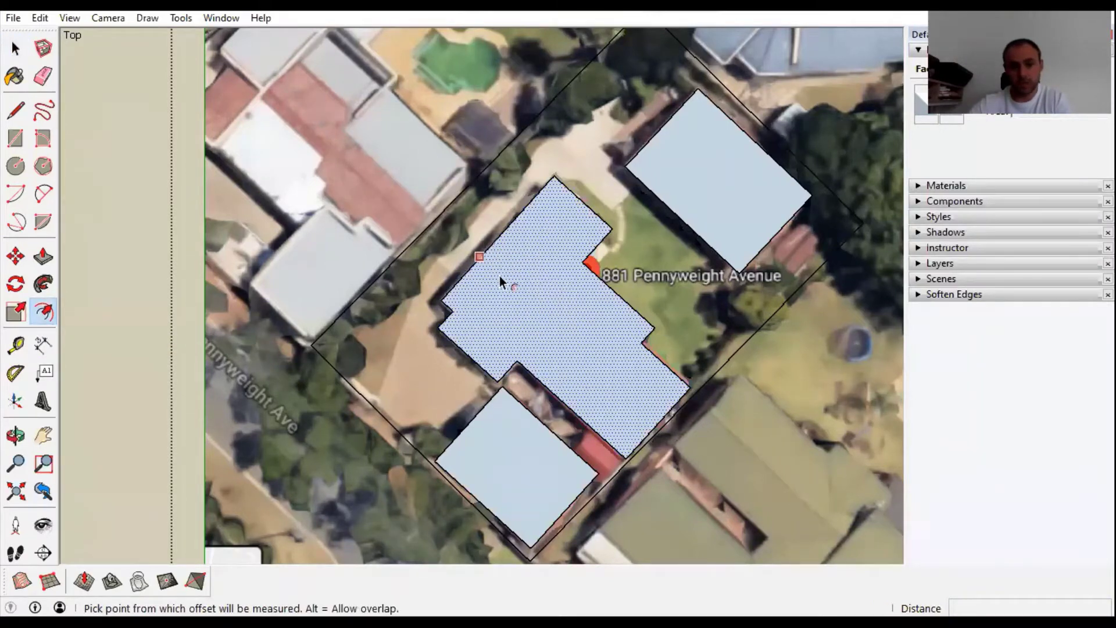
{"action": "key", "text": "space"}
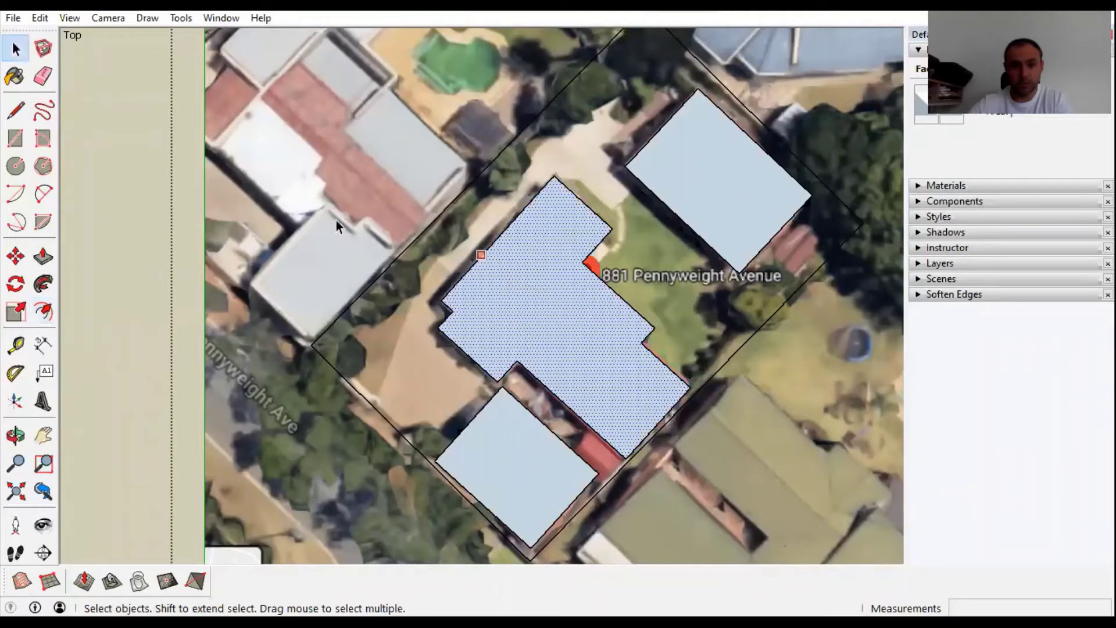
- Leave the site group and explode it so the aerial image and traced outlines become separate objects
{"action": "left_click", "coordinate": [121, 249]}
{"action": "left_click", "coordinate": [352, 251]}
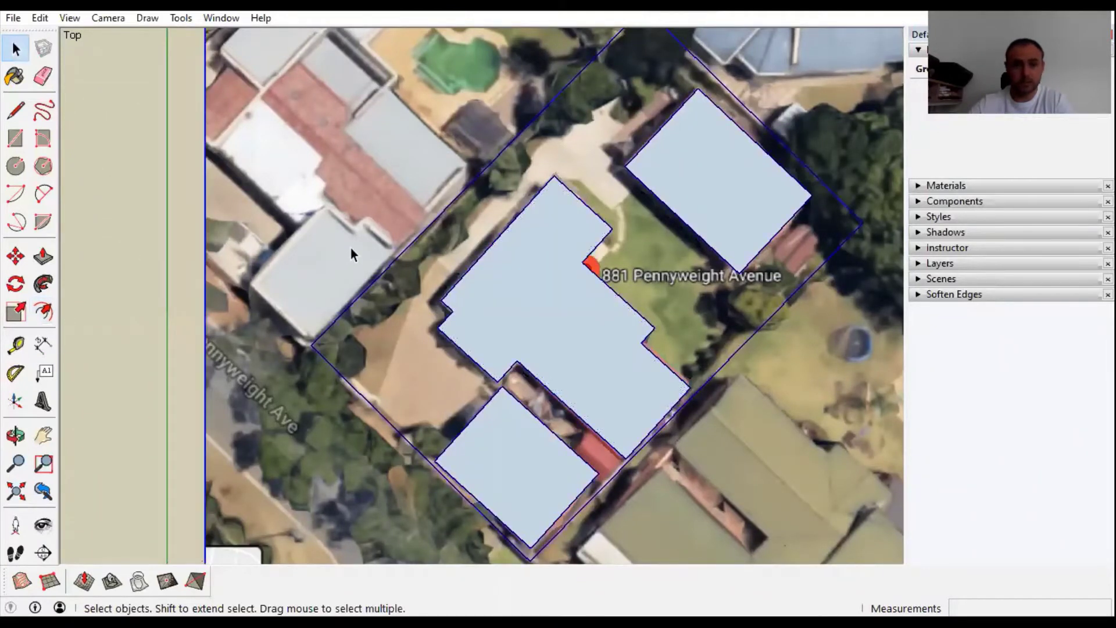
{"action": "right_click", "coordinate": [351, 245]}
{"action": "left_click", "coordinate": [407, 346]}
{"action": "scroll", "coordinate": [361, 303], "scroll_direction": "down", "scroll_amount": 3}
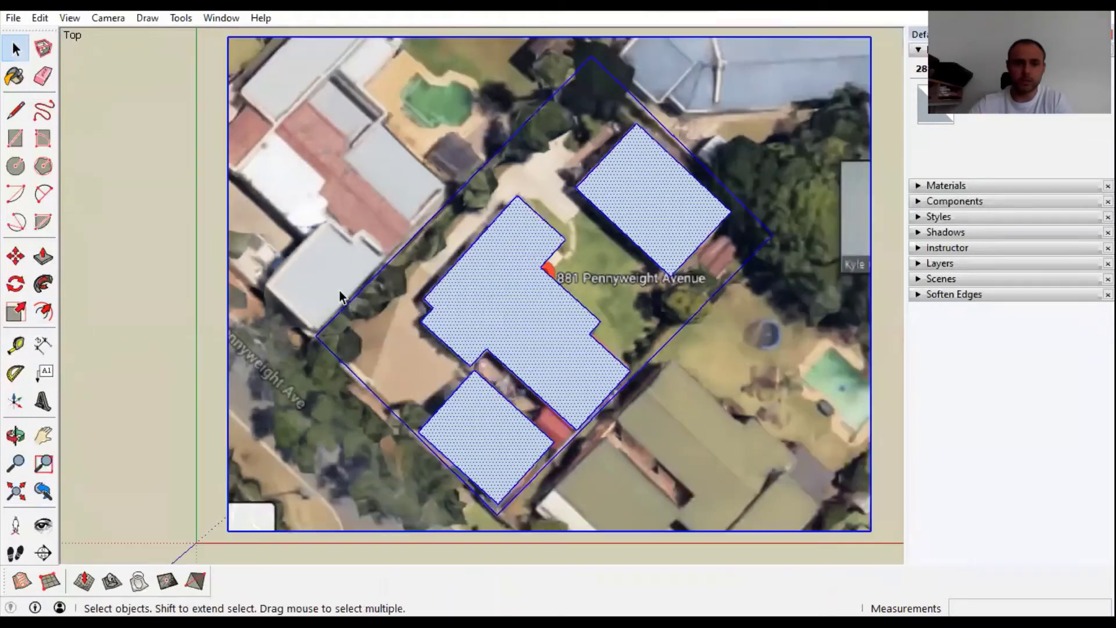
{"action": "left_click", "coordinate": [853, 221]}
{"action": "right_click", "coordinate": [558, 289]}
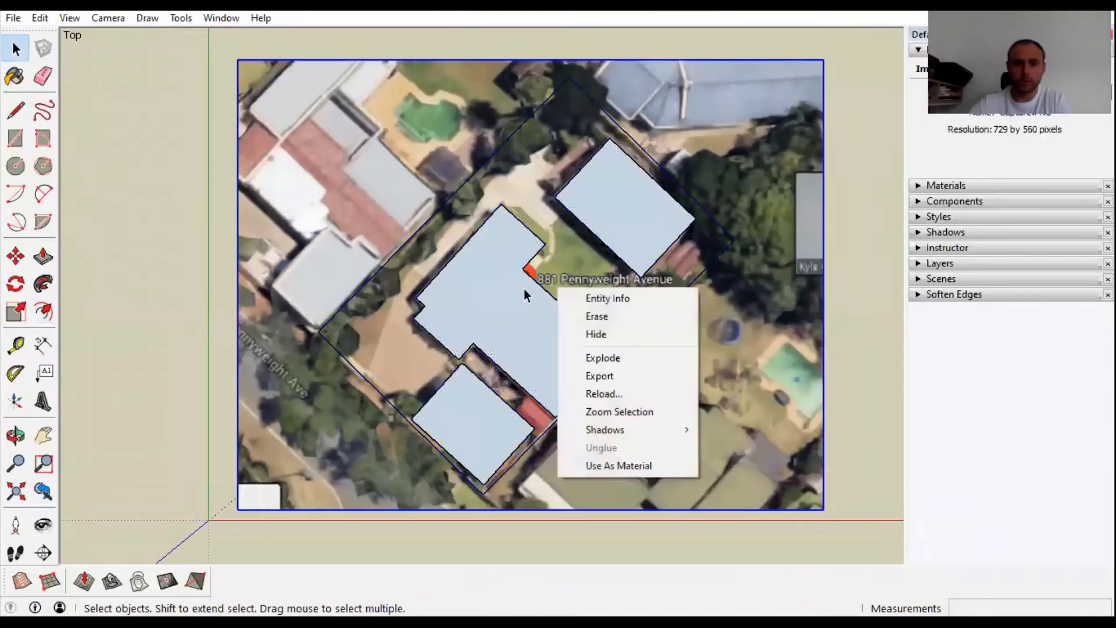
- Try offsetting the main house outline inward by about 1.19 m, undo the offset and clear the selection
{"action": "left_click", "coordinate": [504, 303]}
{"action": "scroll", "coordinate": [502, 300], "scroll_direction": "up", "scroll_amount": 3}
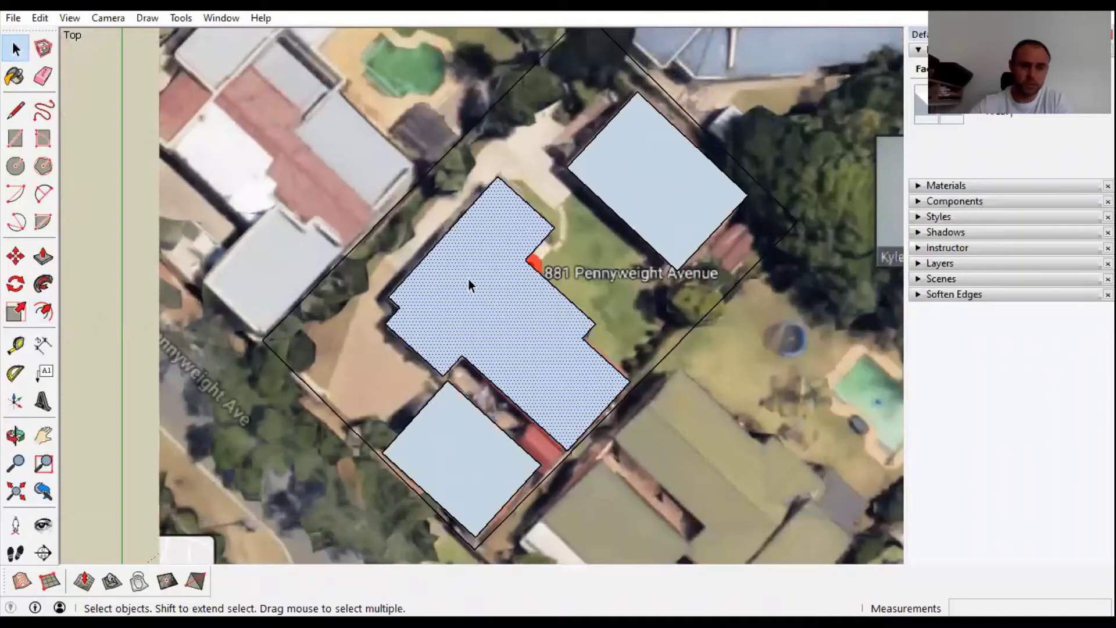
{"action": "left_click", "coordinate": [43, 311]}
{"action": "left_click", "coordinate": [446, 264]}
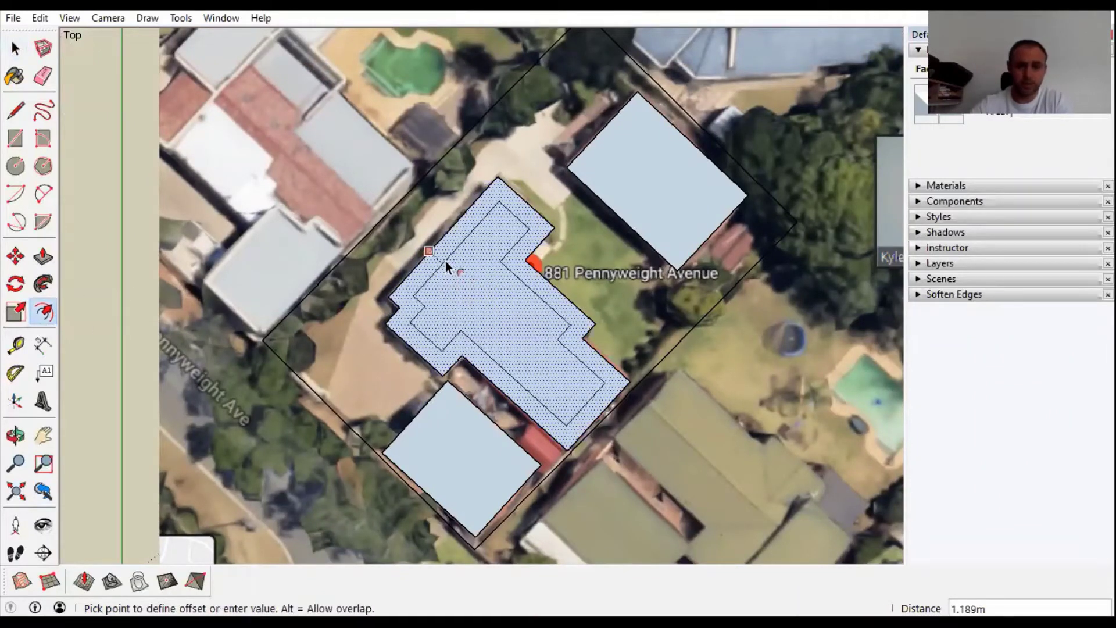
{"action": "left_click", "coordinate": [446, 264]}
{"action": "key", "text": "ctrl+z"}
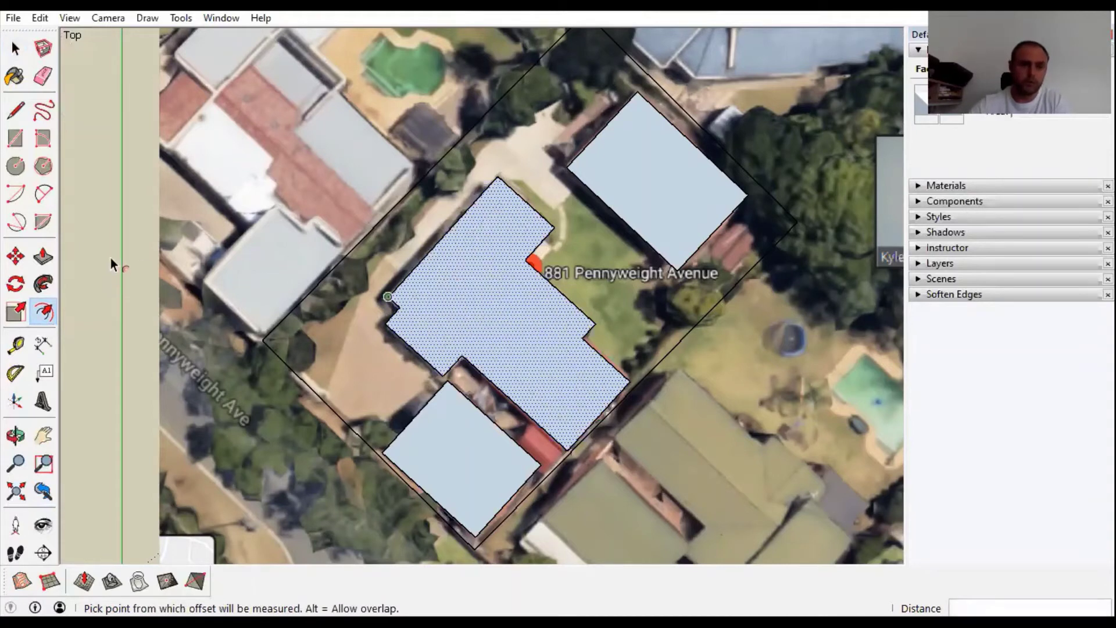
{"action": "key", "text": "space"}
{"action": "left_click", "coordinate": [100, 235]}
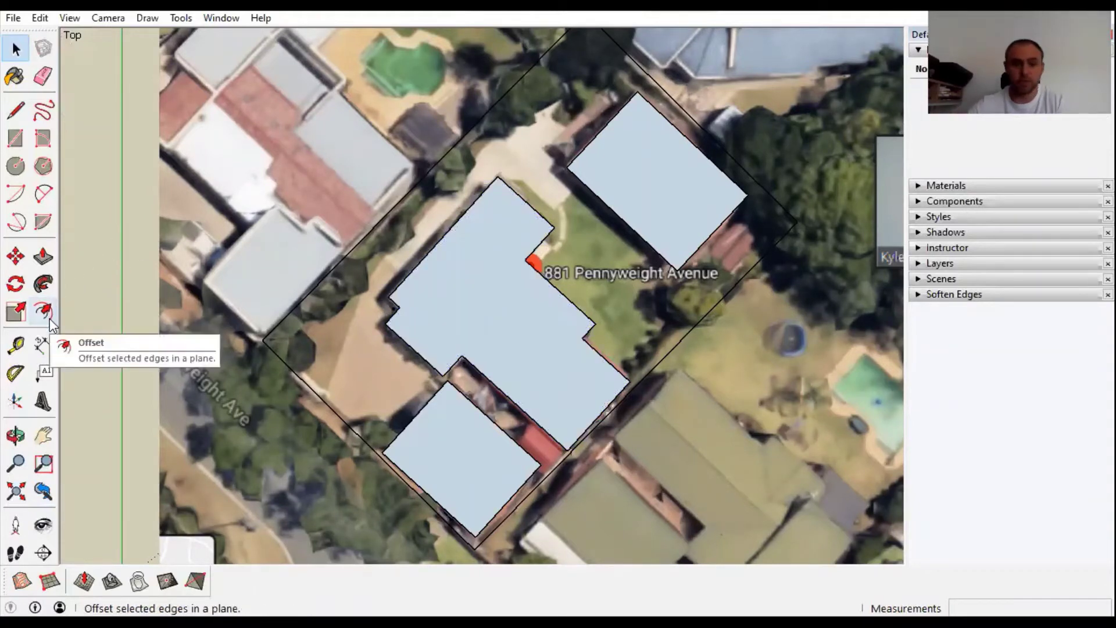
- Offset the main house outline inward by 0.5 m
{"action": "left_click", "coordinate": [51, 316]}
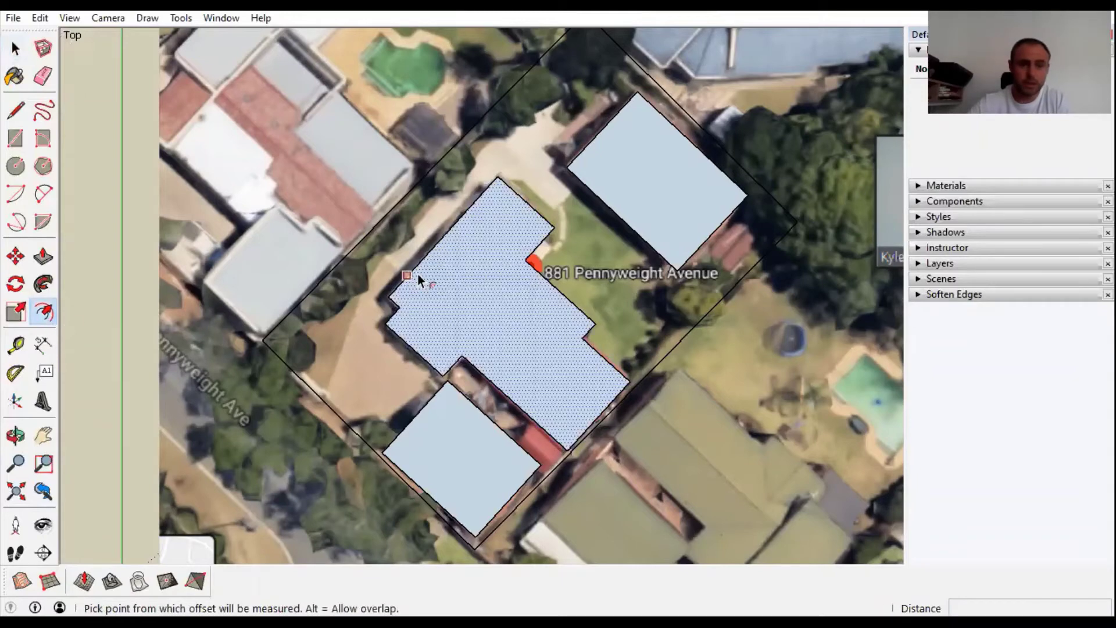
{"action": "left_click", "coordinate": [417, 274]}
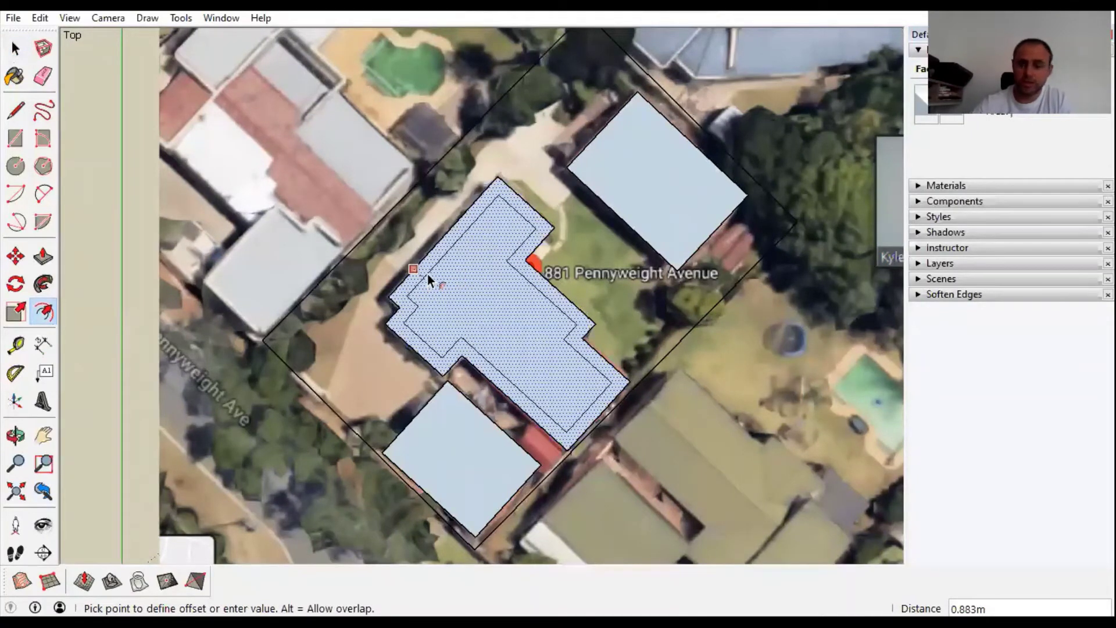
{"action": "type", "text": ".5"}
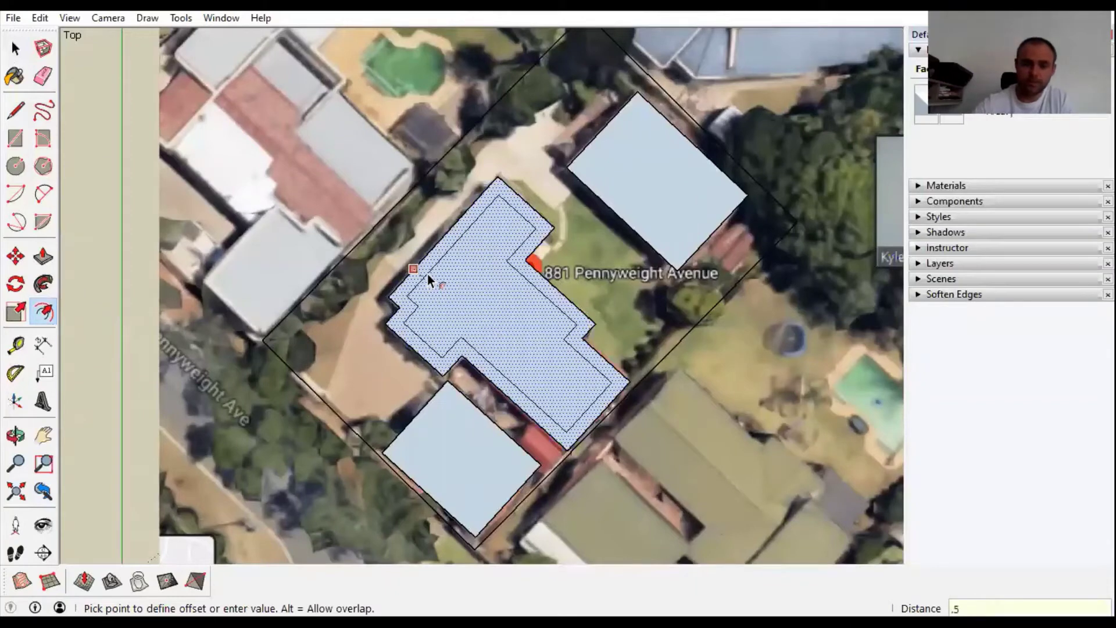
{"action": "key", "text": "Return"}
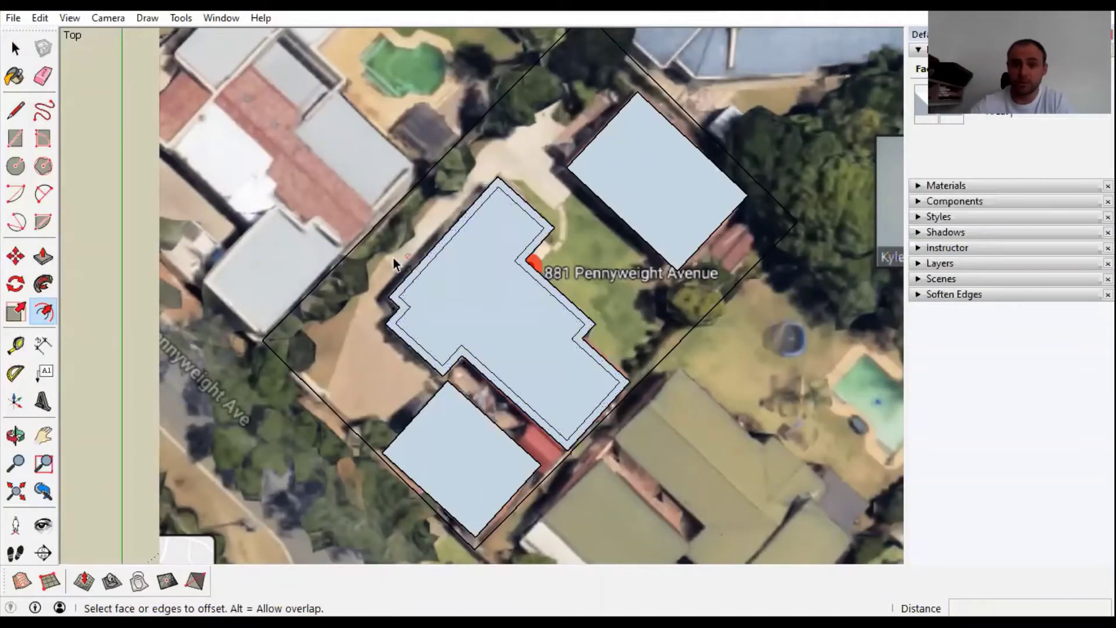
- Offset the outline of the square building nearest the street inward by 0.5 m
{"action": "scroll", "coordinate": [394, 259], "scroll_direction": "up", "scroll_amount": 4}
{"action": "scroll", "coordinate": [401, 261], "scroll_direction": "down", "scroll_amount": 3}
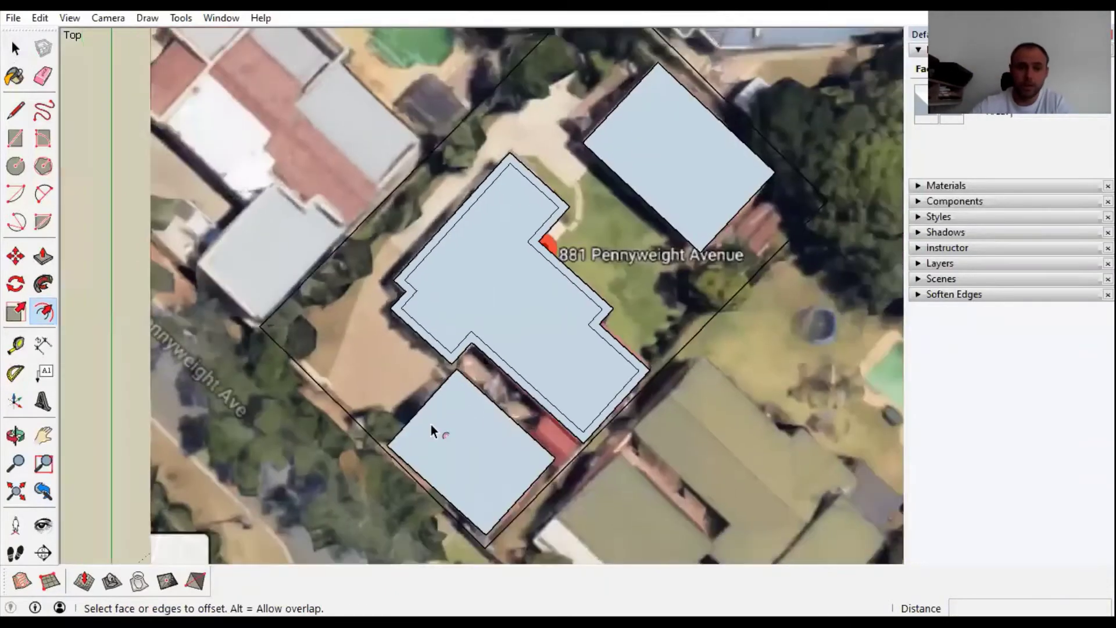
{"action": "scroll", "coordinate": [416, 410], "scroll_direction": "up", "scroll_amount": 2}
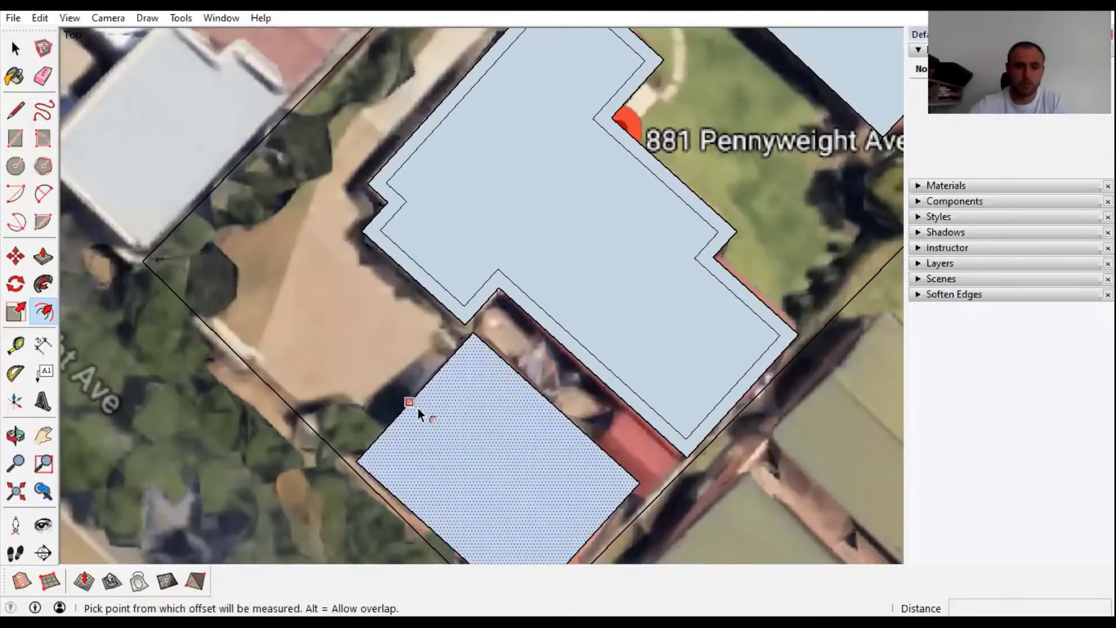
{"action": "key", "text": "Escape"}
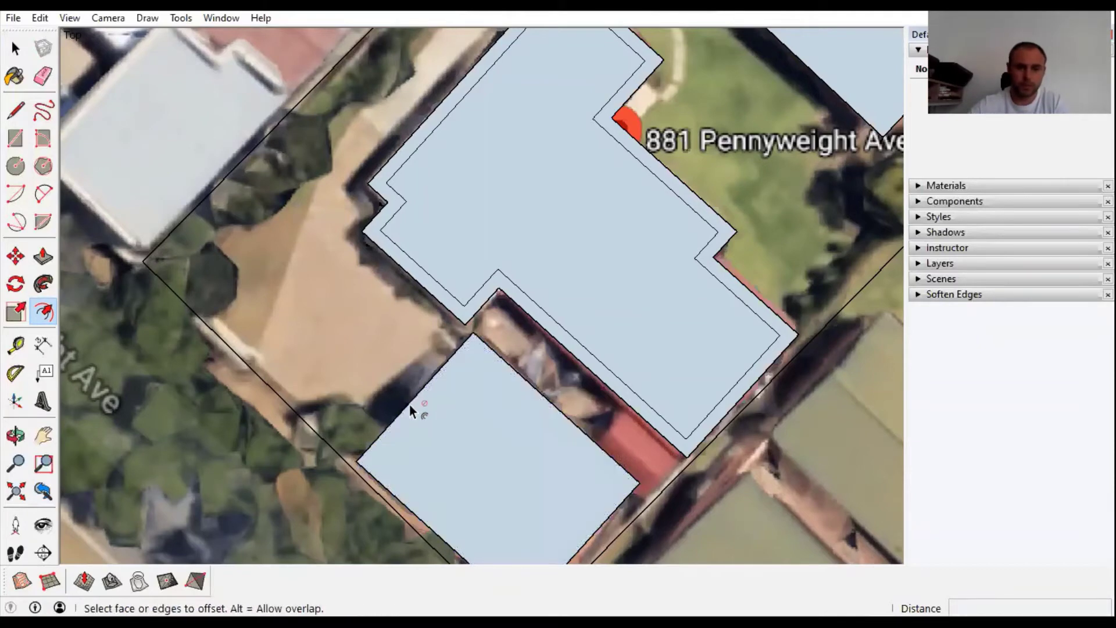
{"action": "left_click", "coordinate": [413, 411]}
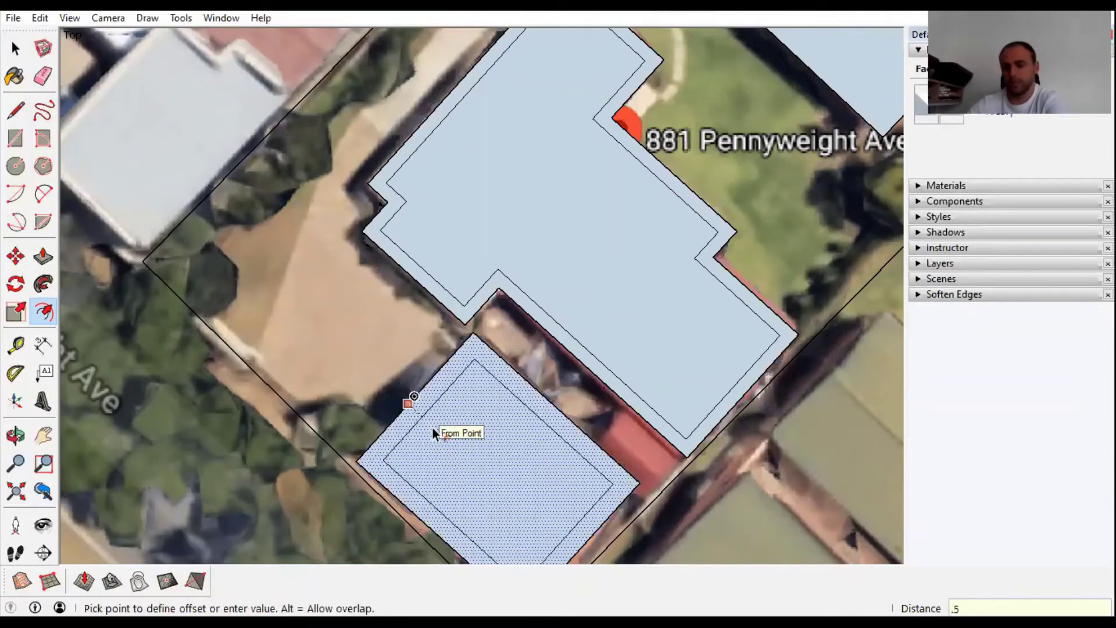
{"action": "left_click", "coordinate": [436, 431]}
- Try offsetting the rear building's outline inward by repeating the previous offset distance
{"action": "scroll", "coordinate": [447, 442], "scroll_direction": "down", "scroll_amount": 5}
{"action": "scroll", "coordinate": [651, 177], "scroll_direction": "up", "scroll_amount": 5}
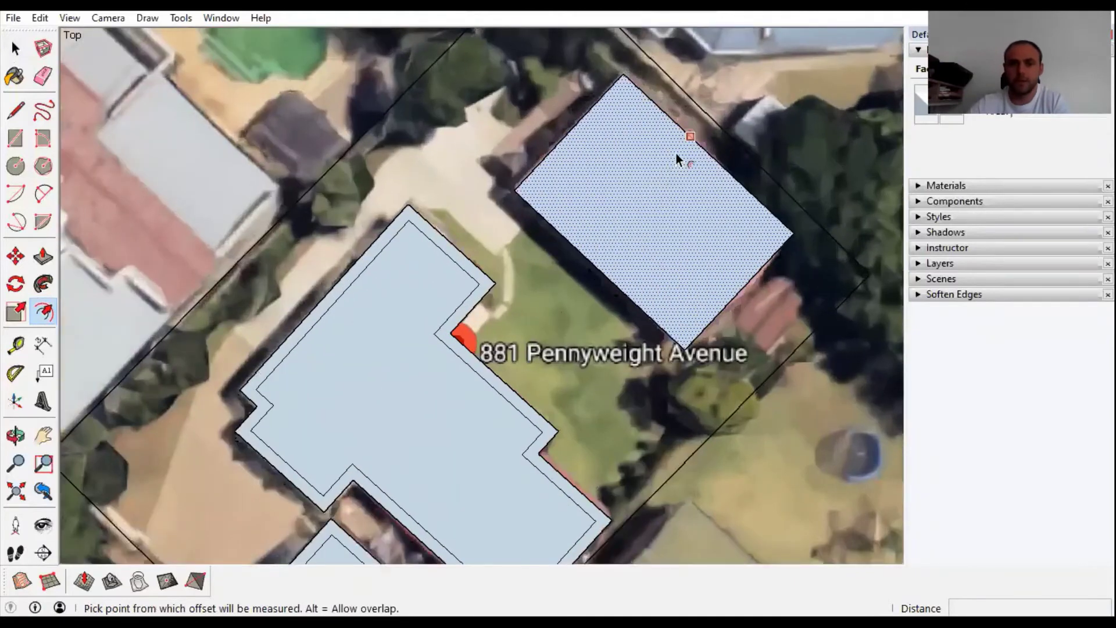
{"action": "double_click", "coordinate": [676, 153]}
{"action": "key", "text": "space"}
{"action": "scroll", "coordinate": [654, 199], "scroll_direction": "down", "scroll_amount": 5}
{"action": "scroll", "coordinate": [558, 184], "scroll_direction": "up", "scroll_amount": 4}
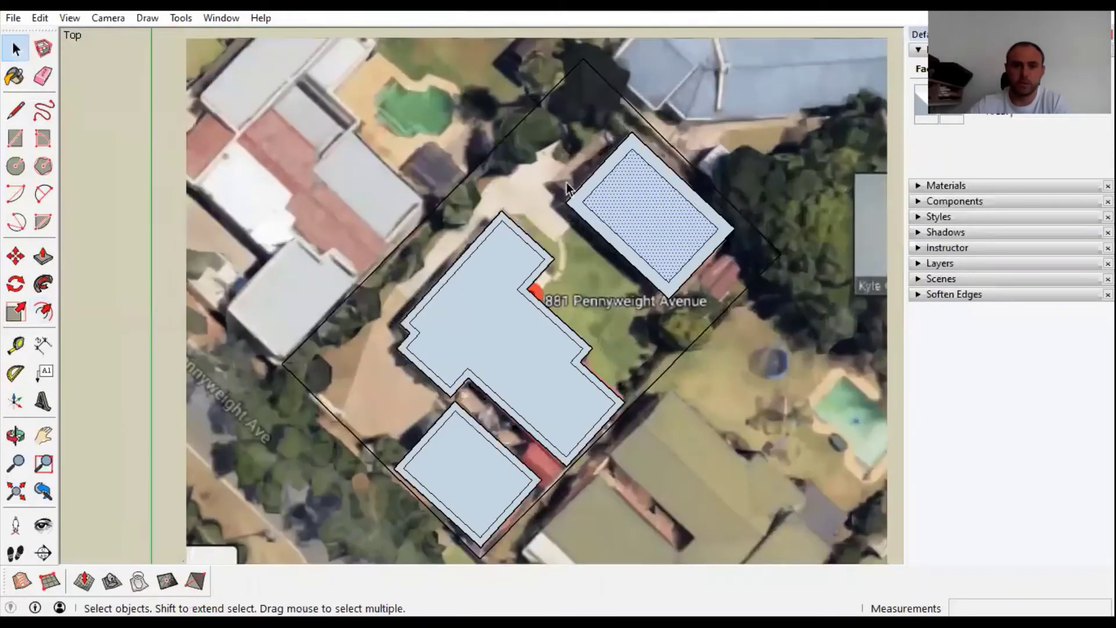
- Try erasing the outer outlines of the rear building and main house, and undo both the erasures and the rear building's offset
{"action": "scroll", "coordinate": [561, 185], "scroll_direction": "up", "scroll_amount": 2}
{"action": "key", "text": "e"}
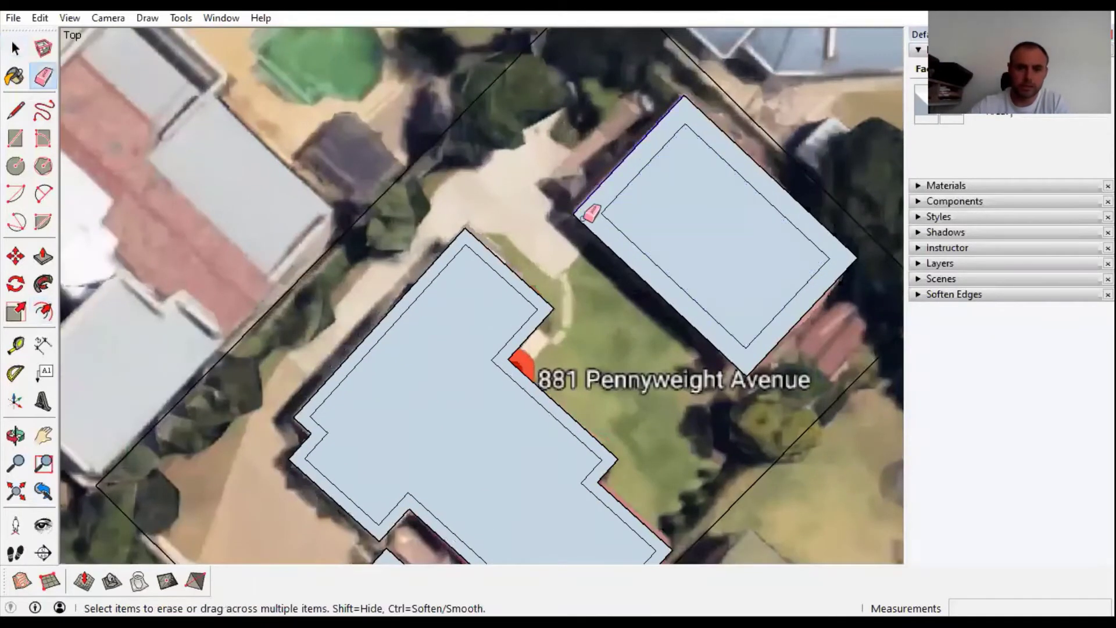
{"action": "left_click", "coordinate": [590, 230]}
{"action": "mouse_move", "coordinate": [755, 364]}
{"action": "left_mouse_down"}
{"action": "mouse_move", "coordinate": [847, 263]}
{"action": "mouse_move", "coordinate": [834, 224]}
{"action": "mouse_move", "coordinate": [585, 204]}
{"action": "mouse_move", "coordinate": [472, 229]}
{"action": "left_mouse_up"}
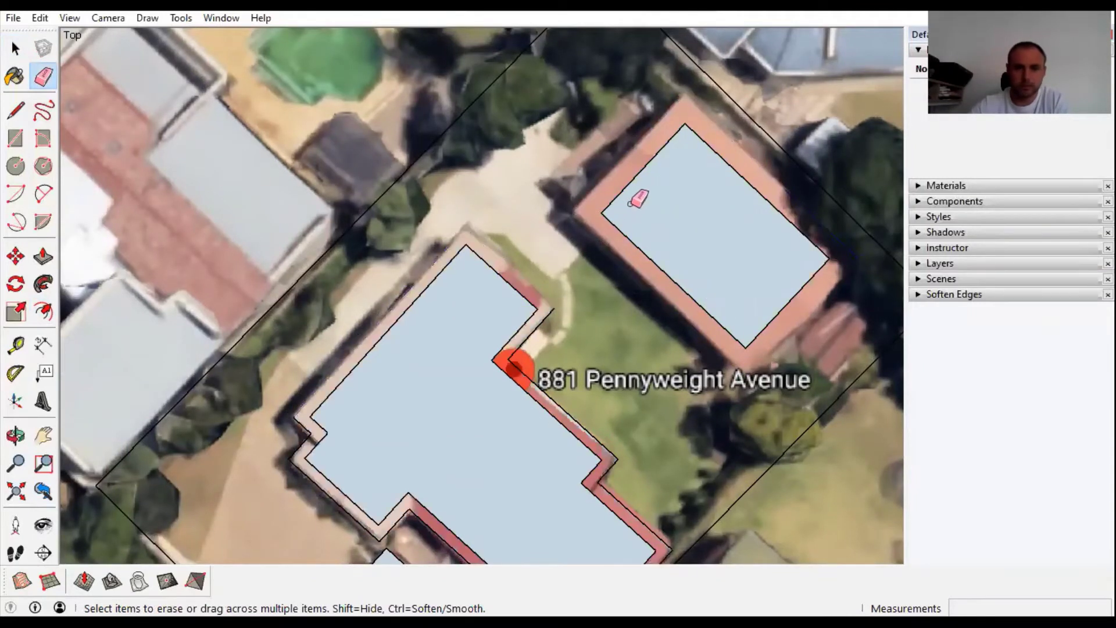
{"action": "key", "text": "ctrl+z"}
{"action": "key", "text": "ctrl+z"}
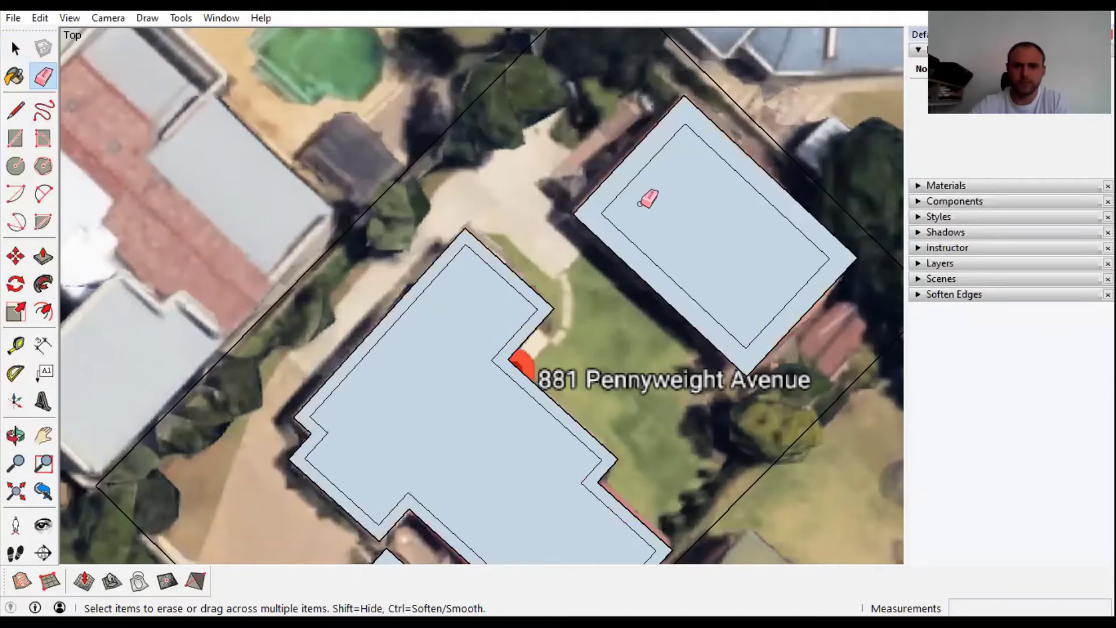
{"action": "key", "text": "space"}
{"action": "left_click", "coordinate": [644, 201]}
{"action": "key", "text": "ctrl+z"}
- Select the rear building's face and offset its outline inward by 0.5 m
{"action": "left_click", "coordinate": [641, 183]}
{"action": "left_click", "coordinate": [43, 311]}
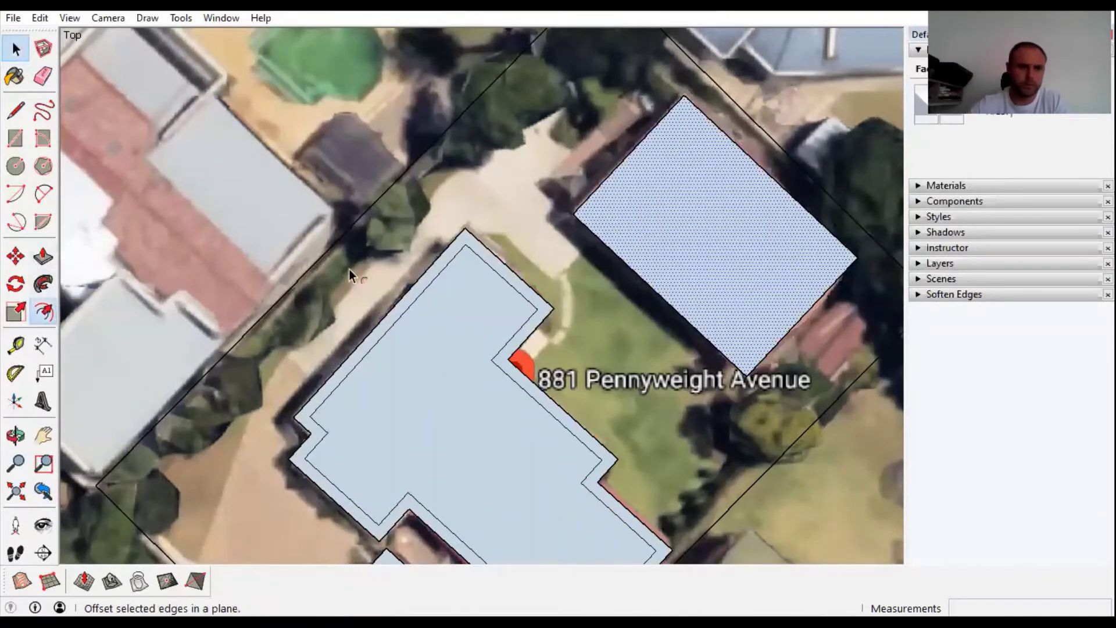
{"action": "left_click", "coordinate": [610, 172]}
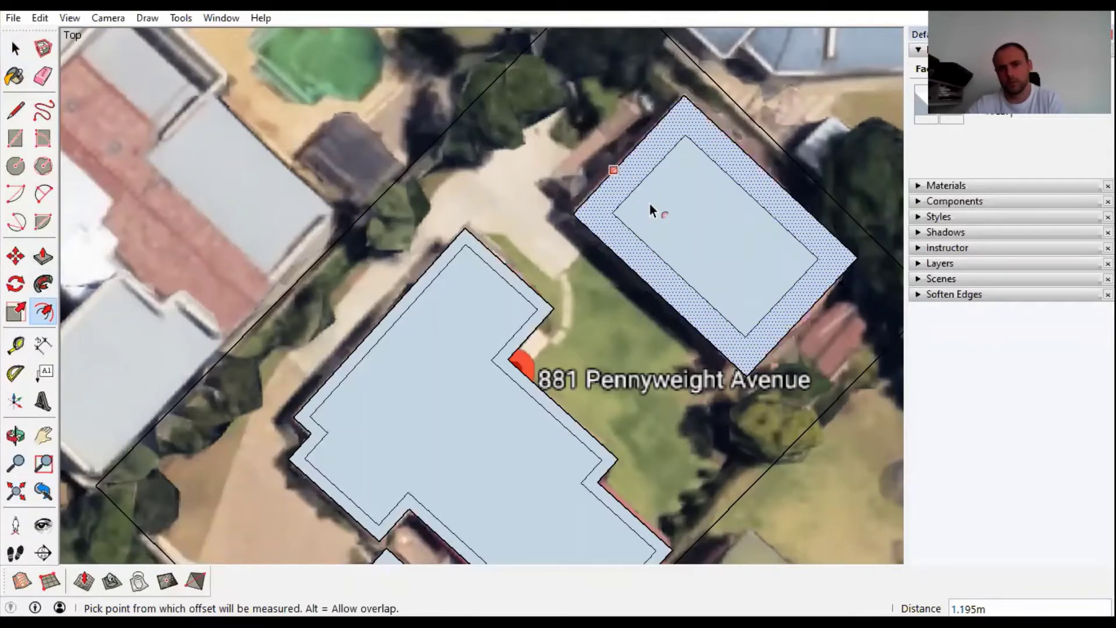
{"action": "left_click", "coordinate": [604, 178]}
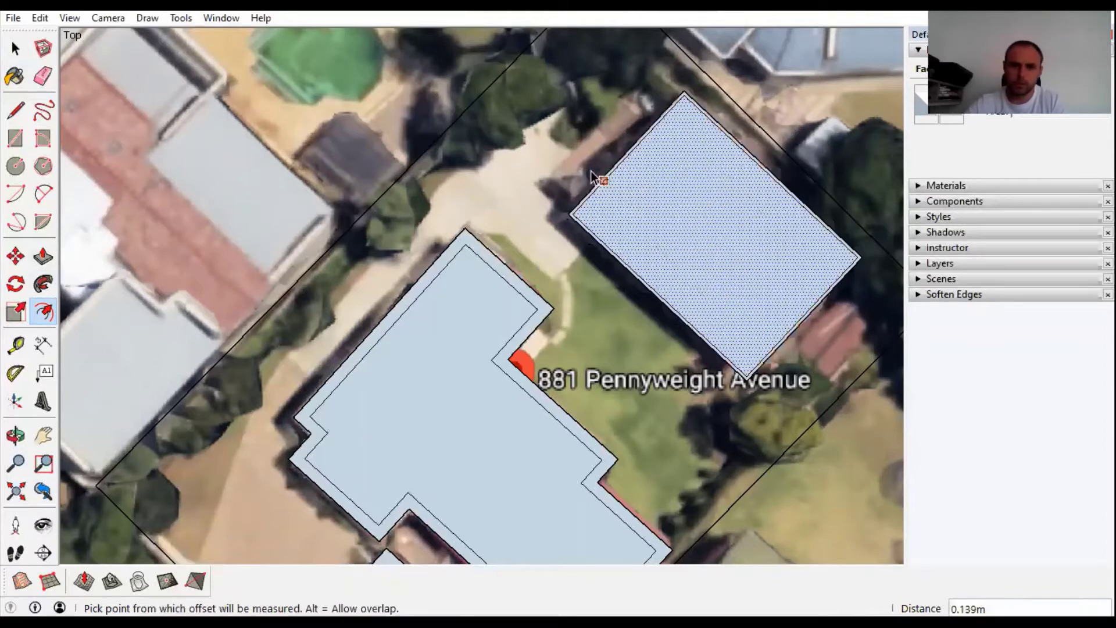
{"action": "left_click", "coordinate": [593, 178]}
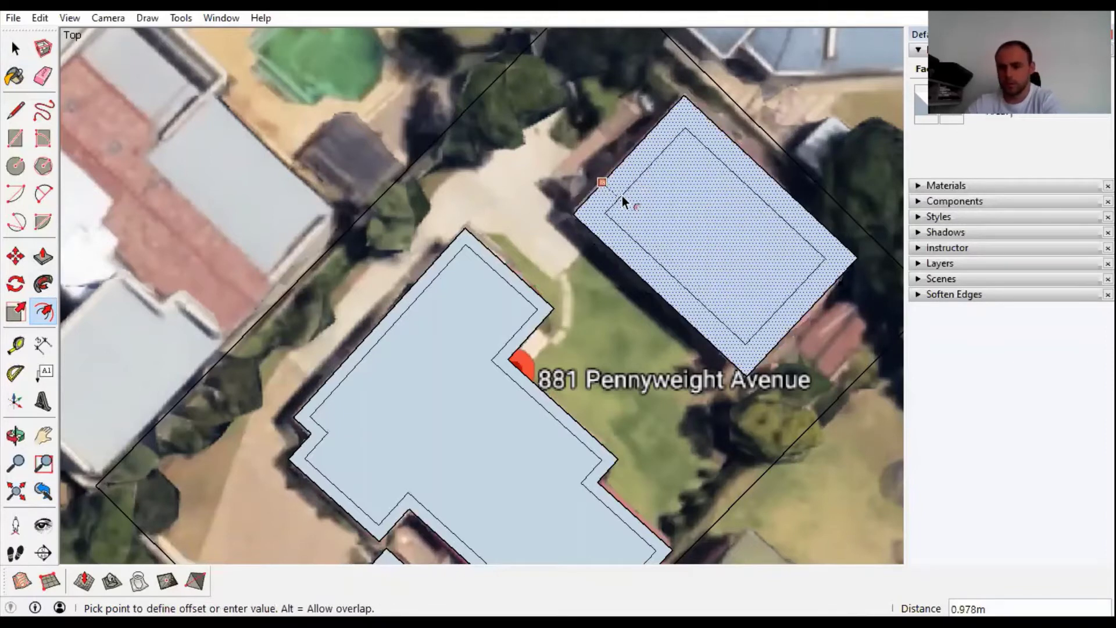
{"action": "type", "text": "0.5"}
{"action": "key", "text": "Return"}
{"action": "key", "text": "space"}
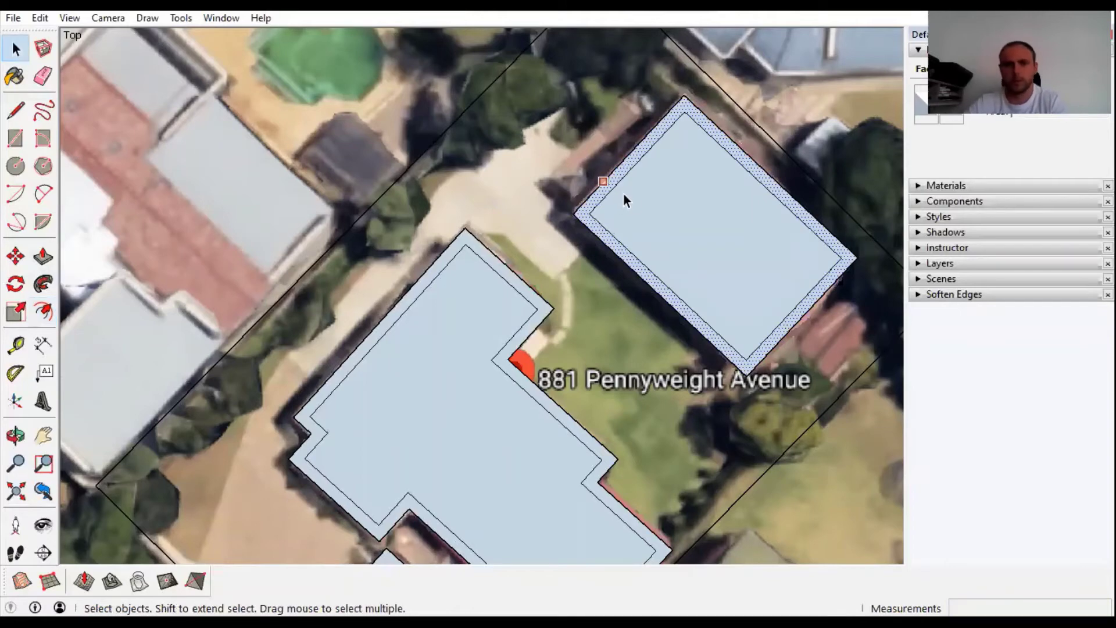
{"action": "scroll", "coordinate": [626, 193], "scroll_direction": "down", "scroll_amount": 4}
{"action": "scroll", "coordinate": [349, 203], "scroll_direction": "up", "scroll_amount": 4}
{"action": "left_click", "coordinate": [347, 197]}
{"action": "scroll", "coordinate": [347, 198], "scroll_direction": "down", "scroll_amount": 3}
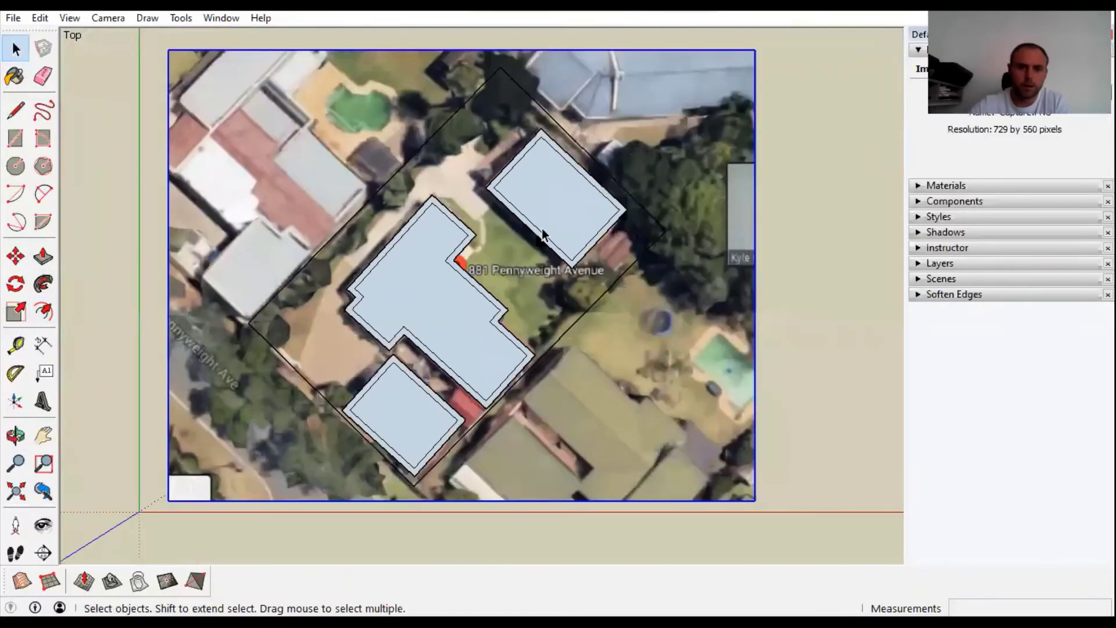
{"action": "scroll", "coordinate": [314, 372], "scroll_direction": "up", "scroll_amount": 3}
{"action": "key", "text": "l"}
{"action": "scroll", "coordinate": [287, 387], "scroll_direction": "up", "scroll_amount": 1}
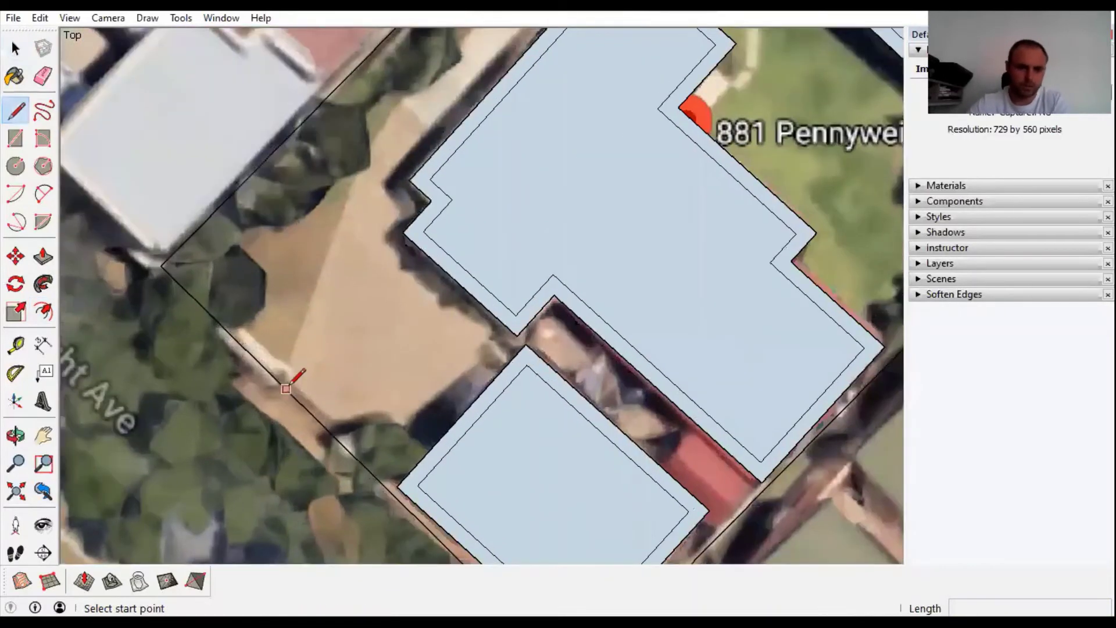
{"action": "scroll", "coordinate": [294, 314], "scroll_direction": "down", "scroll_amount": 2}
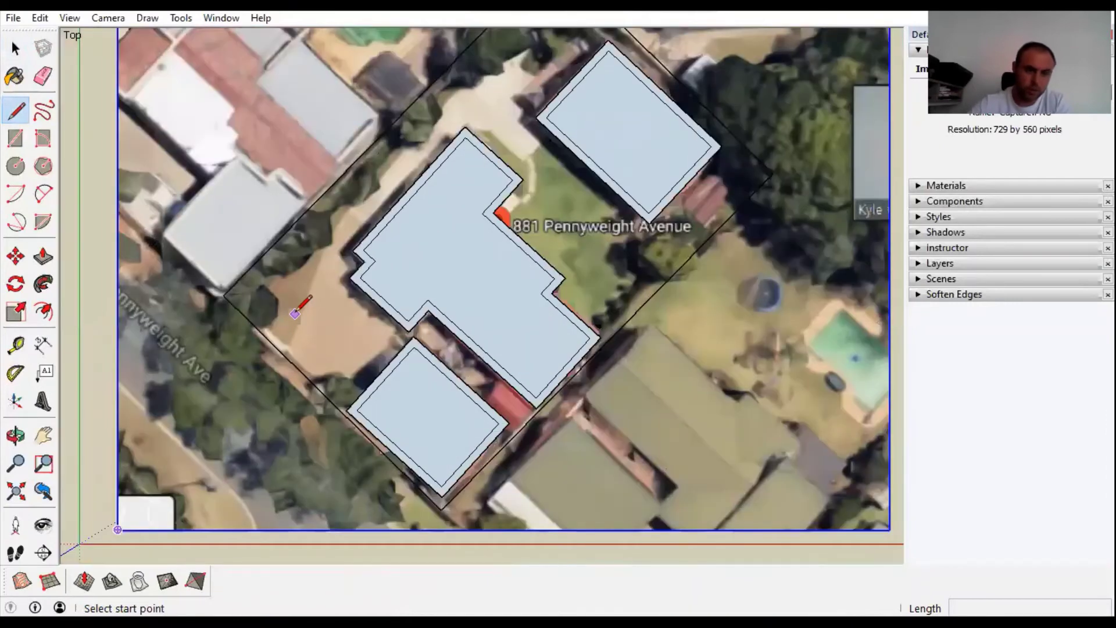
{"action": "scroll", "coordinate": [295, 314], "scroll_direction": "down", "scroll_amount": 2}
{"action": "scroll", "coordinate": [375, 191], "scroll_direction": "up", "scroll_amount": 2}
{"action": "scroll", "coordinate": [376, 135], "scroll_direction": "down", "scroll_amount": 2}
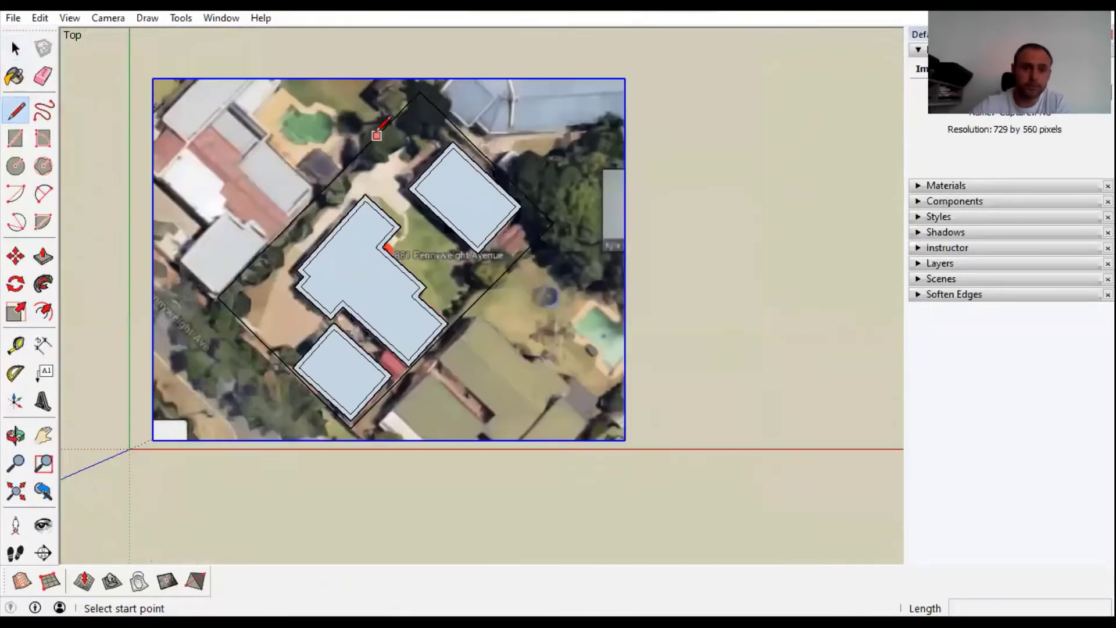
- Select all four site boundary edges together as the source for the Offset command
{"action": "key", "text": "space"}
{"action": "left_click", "coordinate": [373, 138]}
{"action": "scroll", "coordinate": [434, 116], "scroll_direction": "up", "scroll_amount": 2}
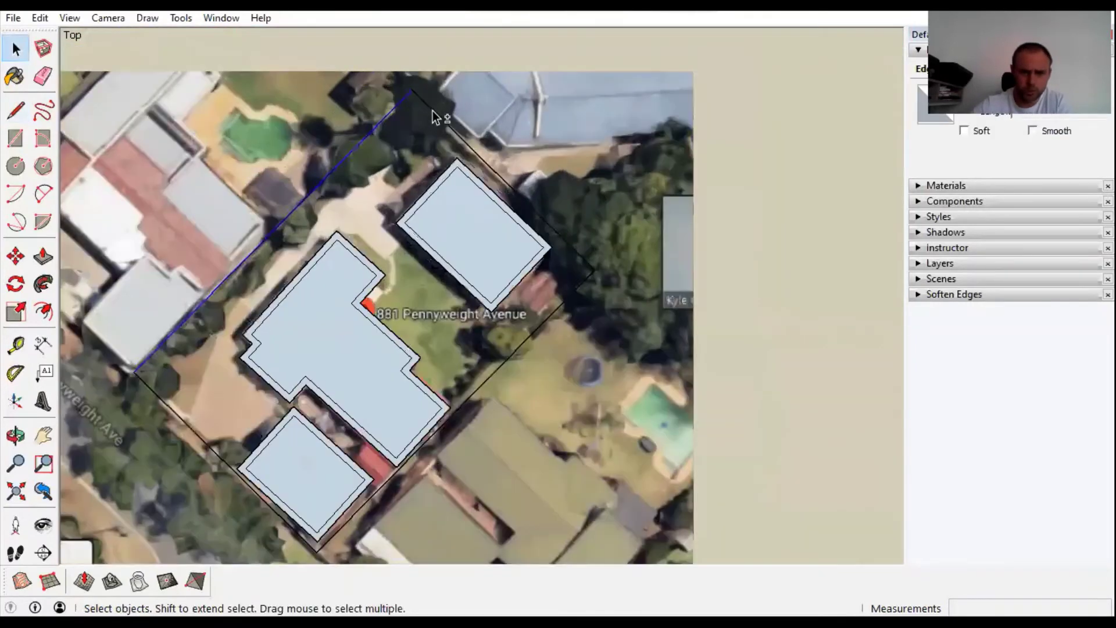
{"action": "left_click", "coordinate": [432, 109], "text": "shift"}
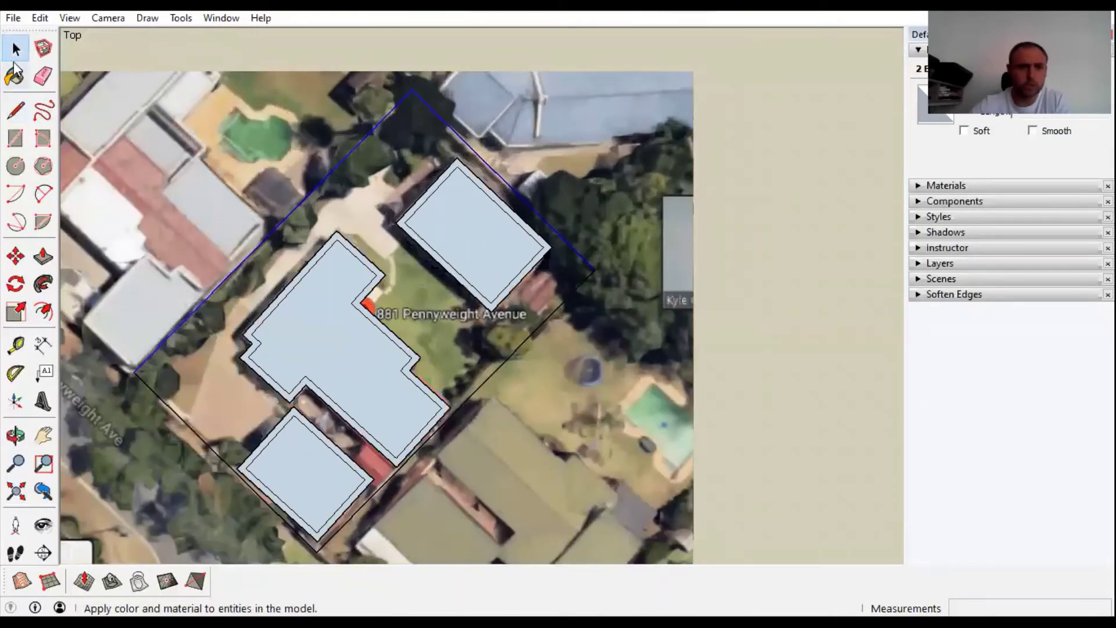
{"action": "left_click", "coordinate": [451, 129], "text": "shift"}
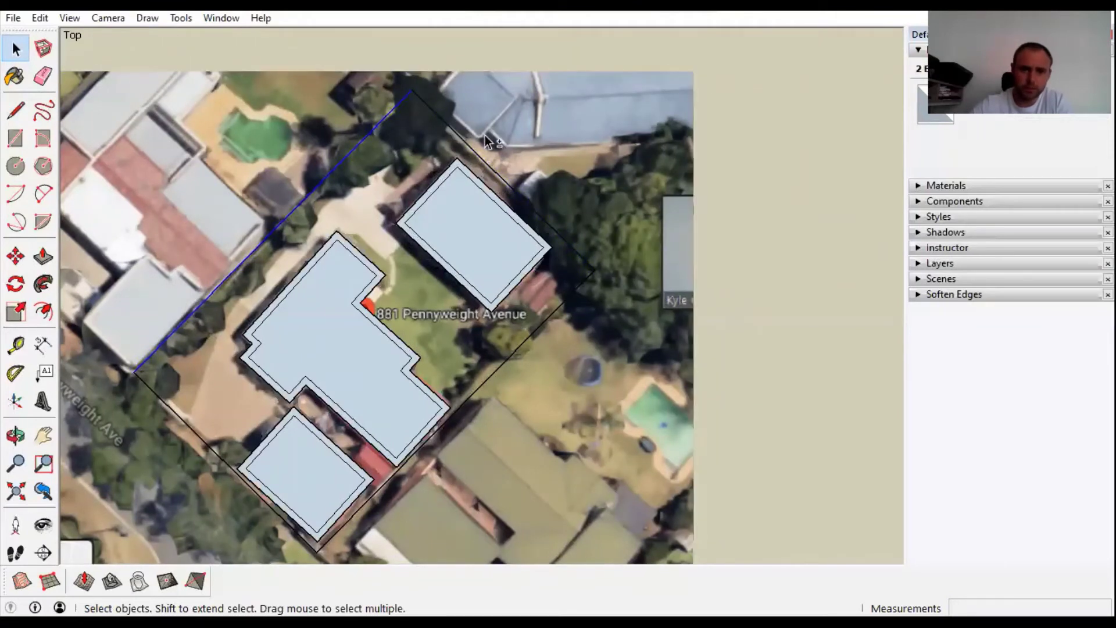
{"action": "left_click", "coordinate": [469, 148], "text": "shift"}
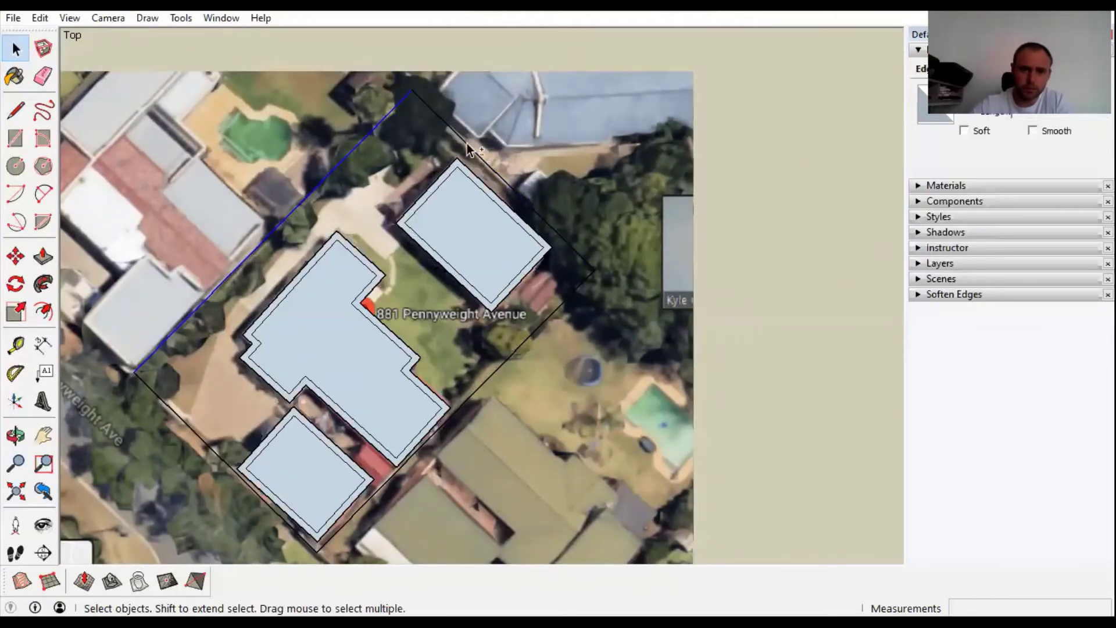
{"action": "left_click", "coordinate": [547, 317], "text": "shift"}
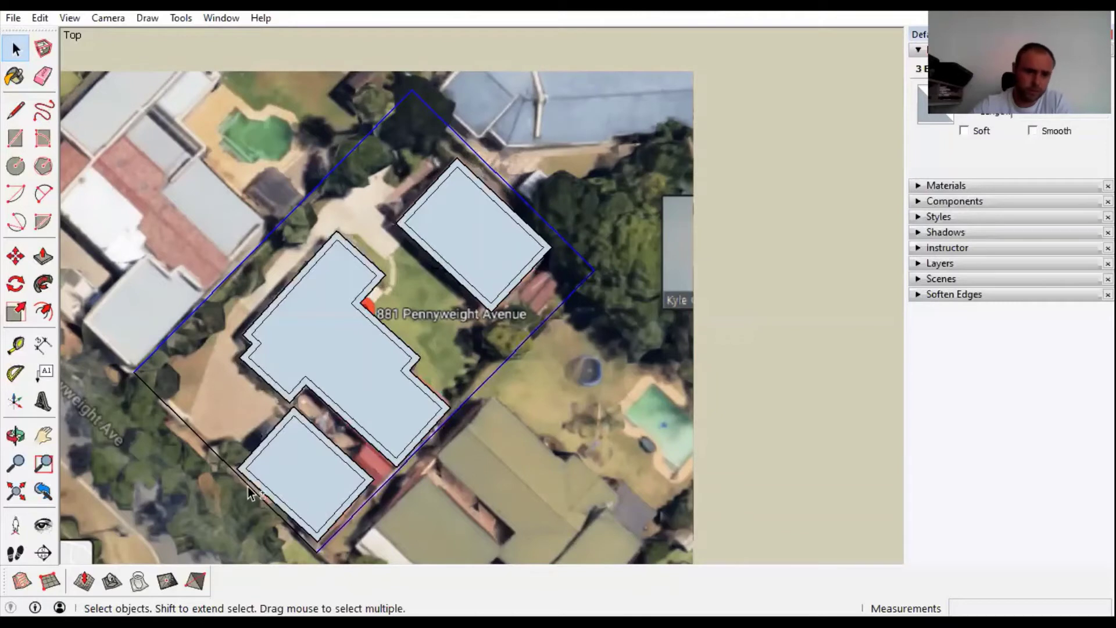
{"action": "left_click", "coordinate": [44, 312]}
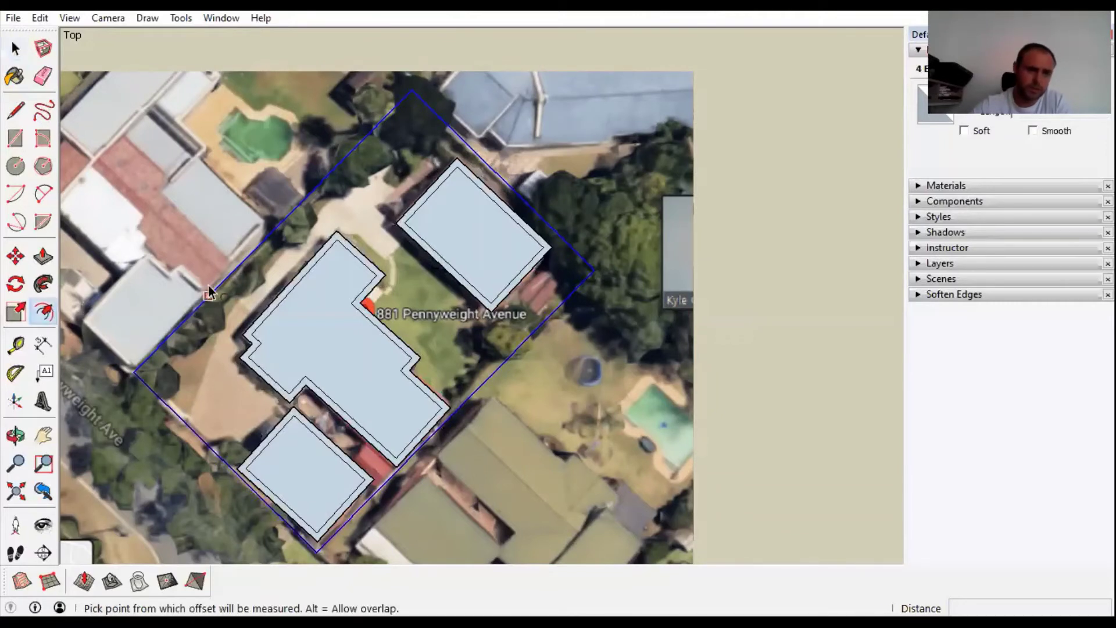
{"action": "left_click", "coordinate": [214, 287]}
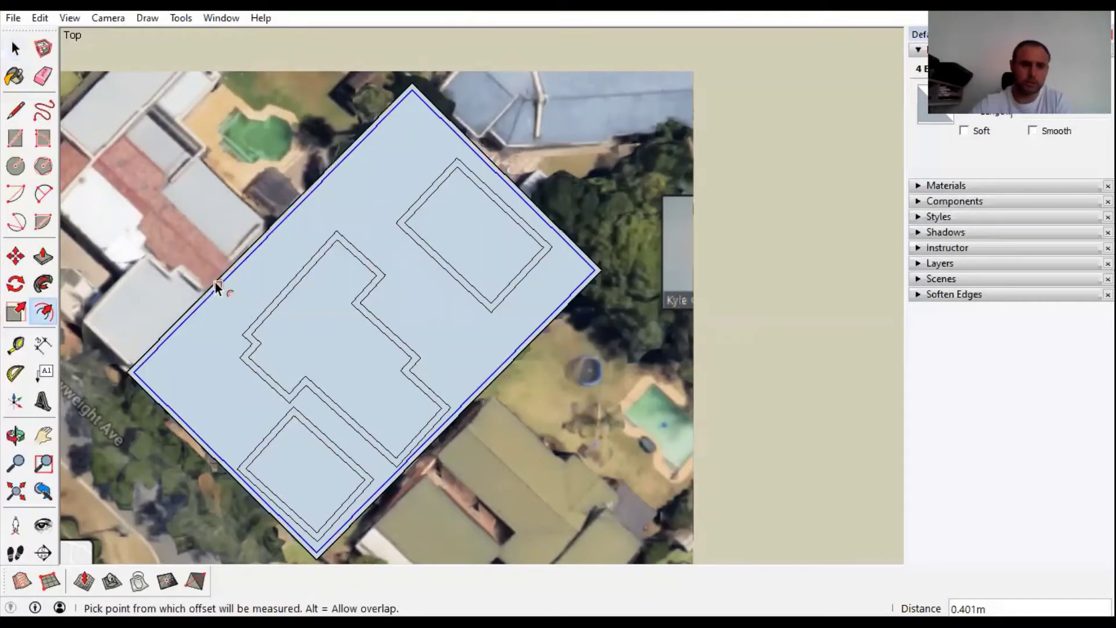
{"action": "key", "text": "Escape"}
{"action": "left_click", "coordinate": [218, 285]}
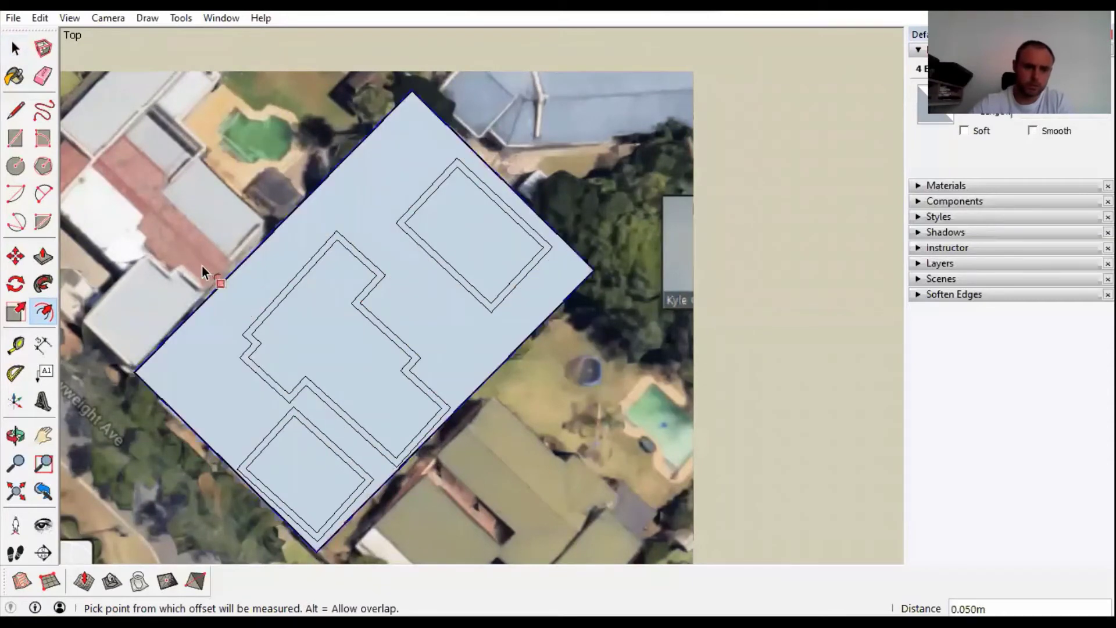
{"action": "key", "text": "Escape"}
- Offset the selected site boundary outward by 0.25 m
{"action": "left_click", "coordinate": [212, 300]}
{"action": "type", "text": ".25"}
{"action": "key", "text": "Return"}
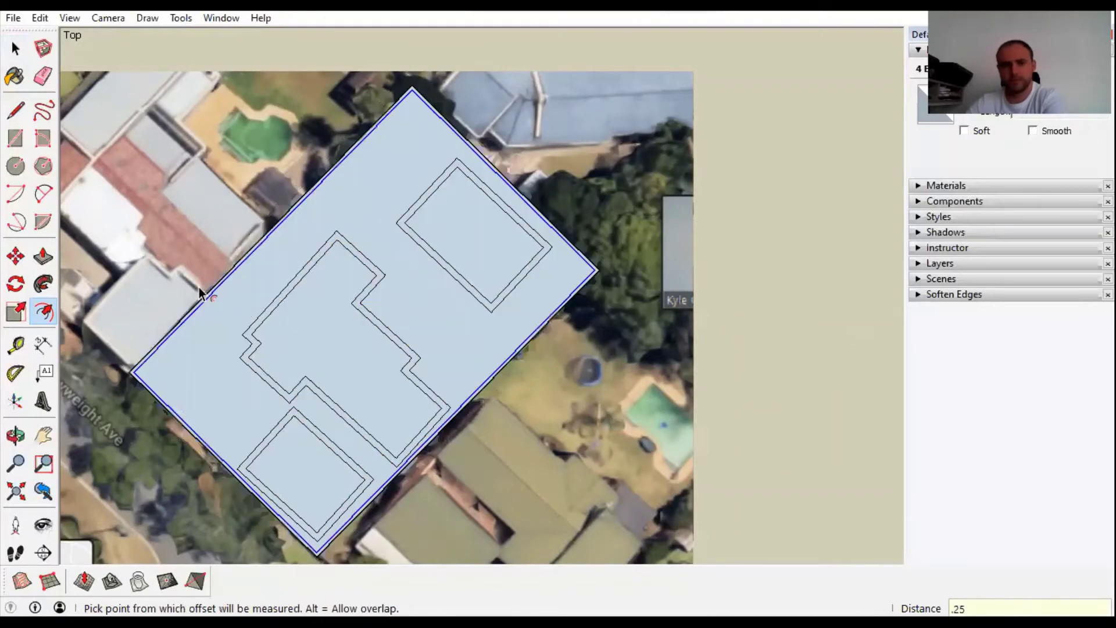
- Delete the site face that covers the aerial image inside the boundary, keeping the building faces
{"action": "key", "text": "space"}
{"action": "scroll", "coordinate": [247, 376], "scroll_direction": "down", "scroll_amount": 3}
{"action": "scroll", "coordinate": [249, 334], "scroll_direction": "up", "scroll_amount": 3}
{"action": "scroll", "coordinate": [238, 349], "scroll_direction": "up", "scroll_amount": 1}
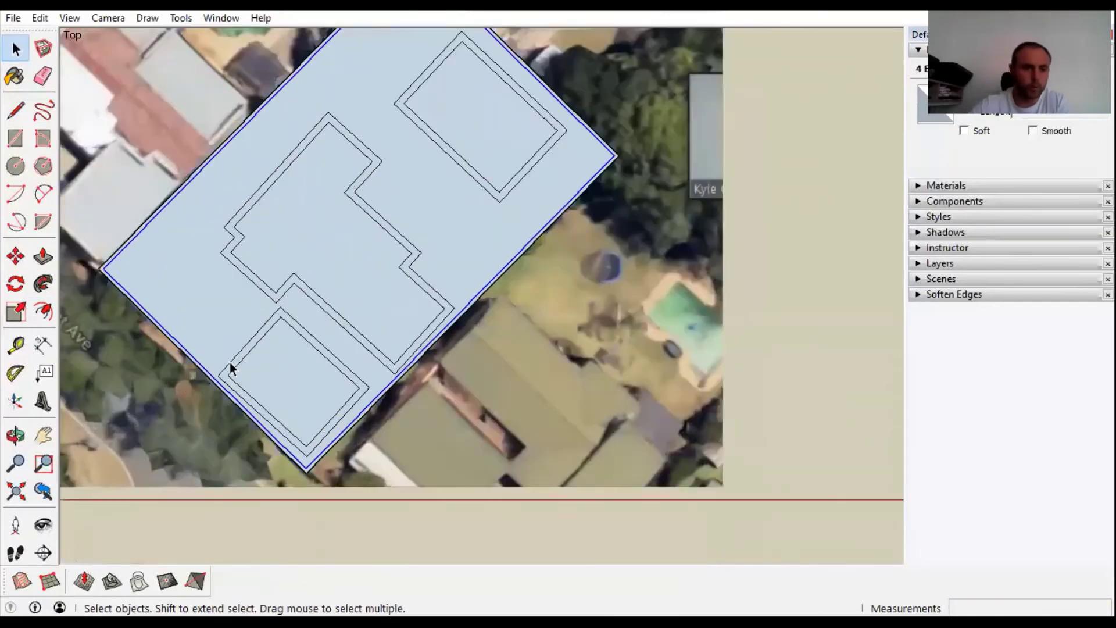
{"action": "scroll", "coordinate": [232, 313], "scroll_direction": "down", "scroll_amount": 3}
{"action": "scroll", "coordinate": [231, 291], "scroll_direction": "up", "scroll_amount": 4}
{"action": "left_click", "coordinate": [232, 287]}
{"action": "key", "text": "Delete"}
- Draw two short lines across the double street boundary to mark both sides of the driveway opening
{"action": "scroll", "coordinate": [201, 353], "scroll_direction": "up", "scroll_amount": 5}
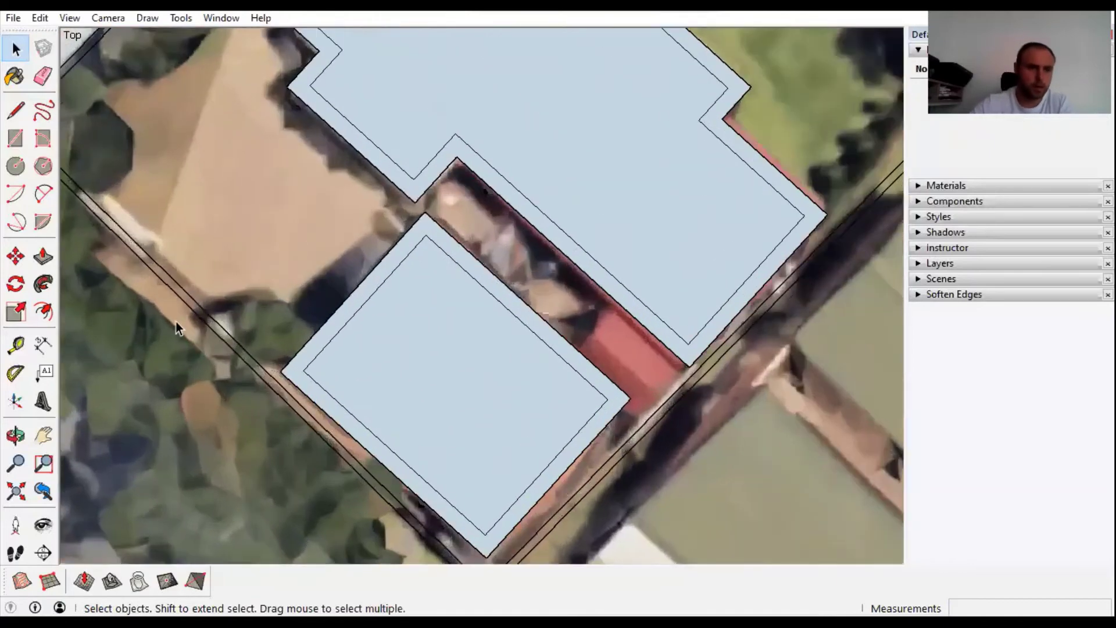
{"action": "key", "text": "l"}
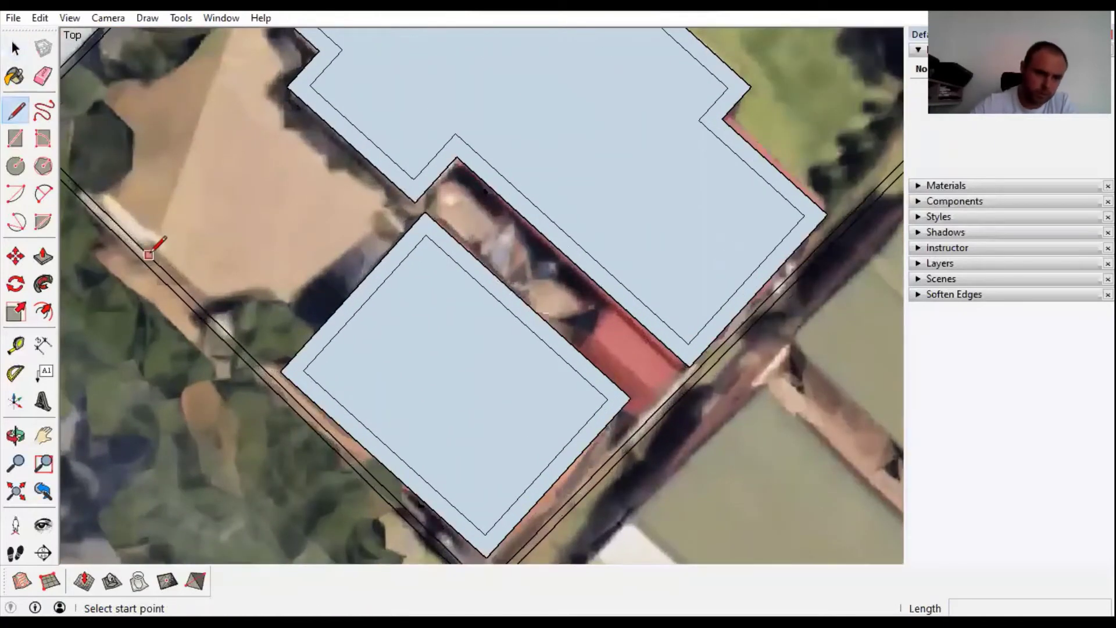
{"action": "left_click", "coordinate": [149, 254]}
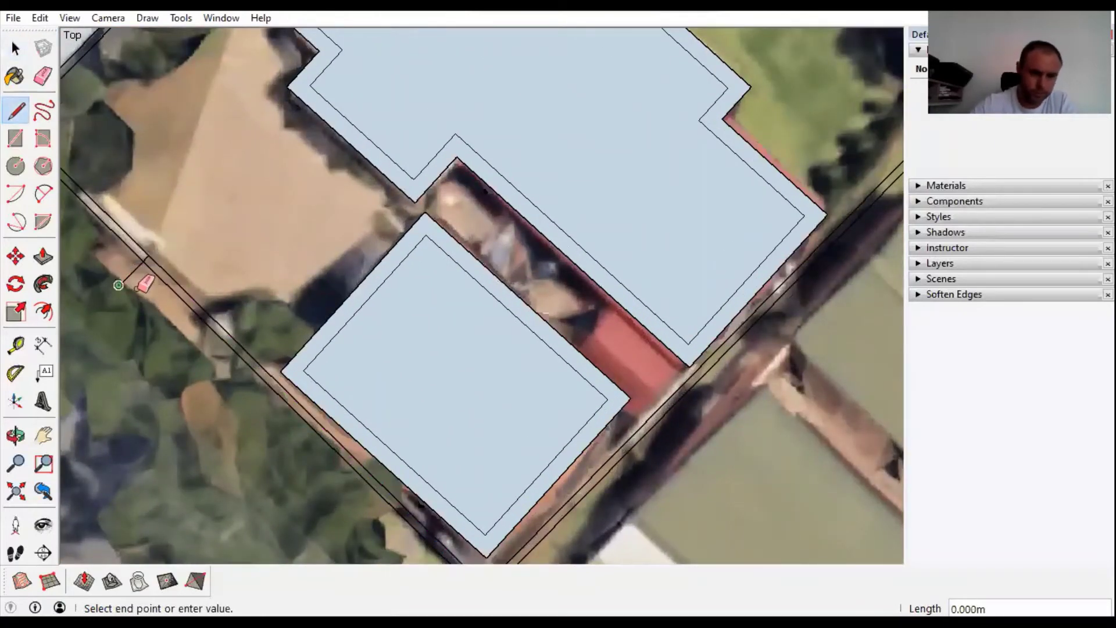
{"action": "key", "text": "e"}
{"action": "key", "text": "l"}
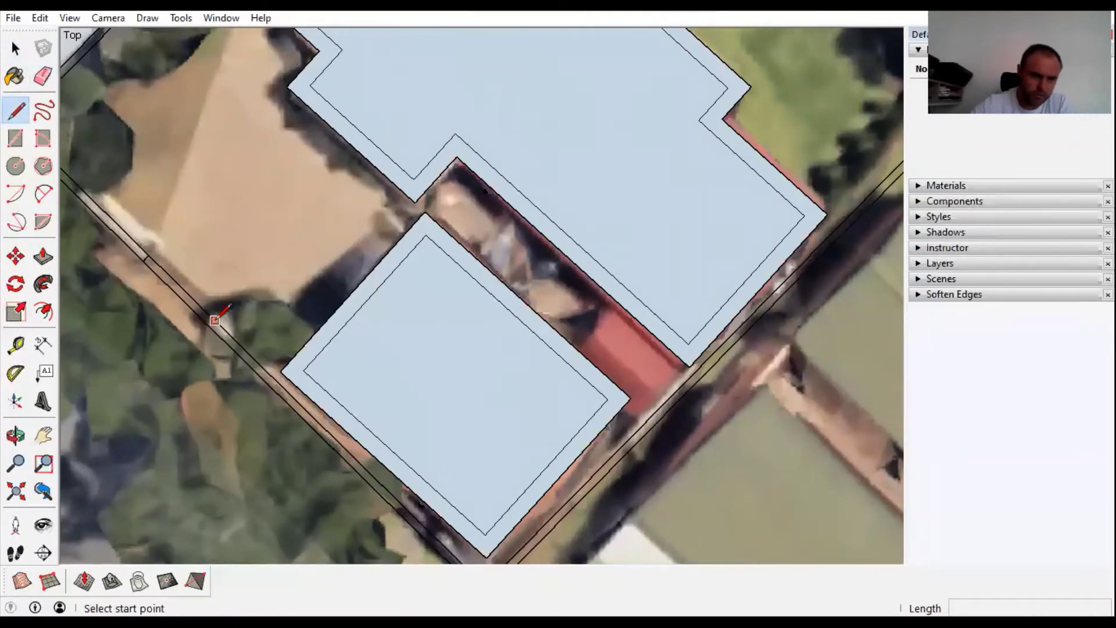
{"action": "left_click", "coordinate": [213, 319]}
{"action": "left_click", "coordinate": [214, 319]}
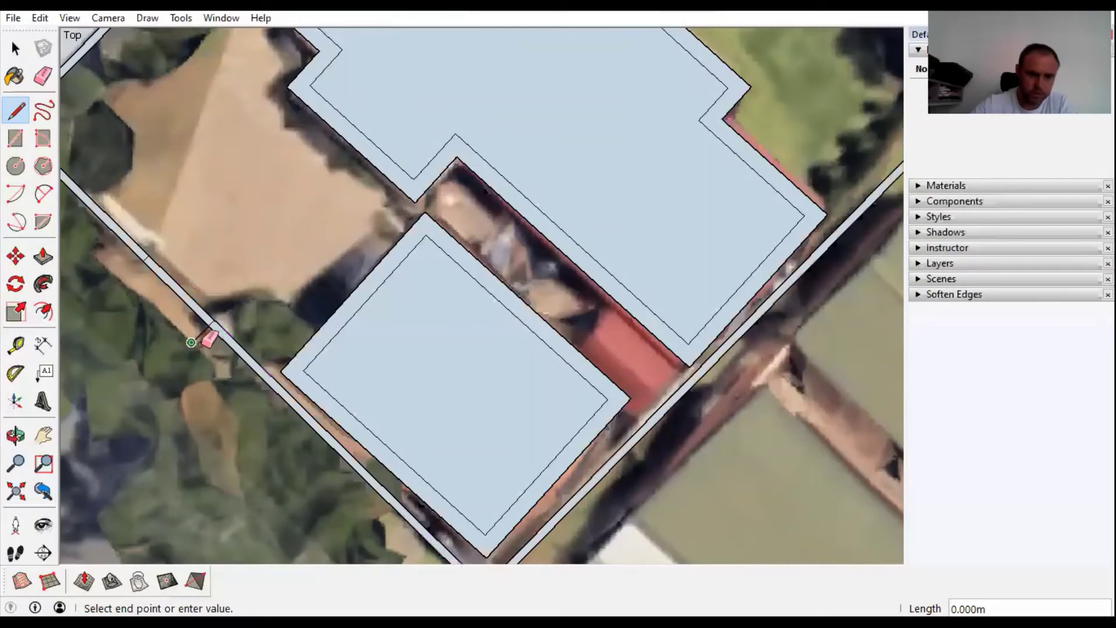
{"action": "key", "text": "e"}
- Draw the driveway's outer edge from the street opening across the paving and along the side boundary towards the rear
{"action": "scroll", "coordinate": [198, 302], "scroll_direction": "down", "scroll_amount": 3}
{"action": "scroll", "coordinate": [192, 296], "scroll_direction": "up", "scroll_amount": 4}
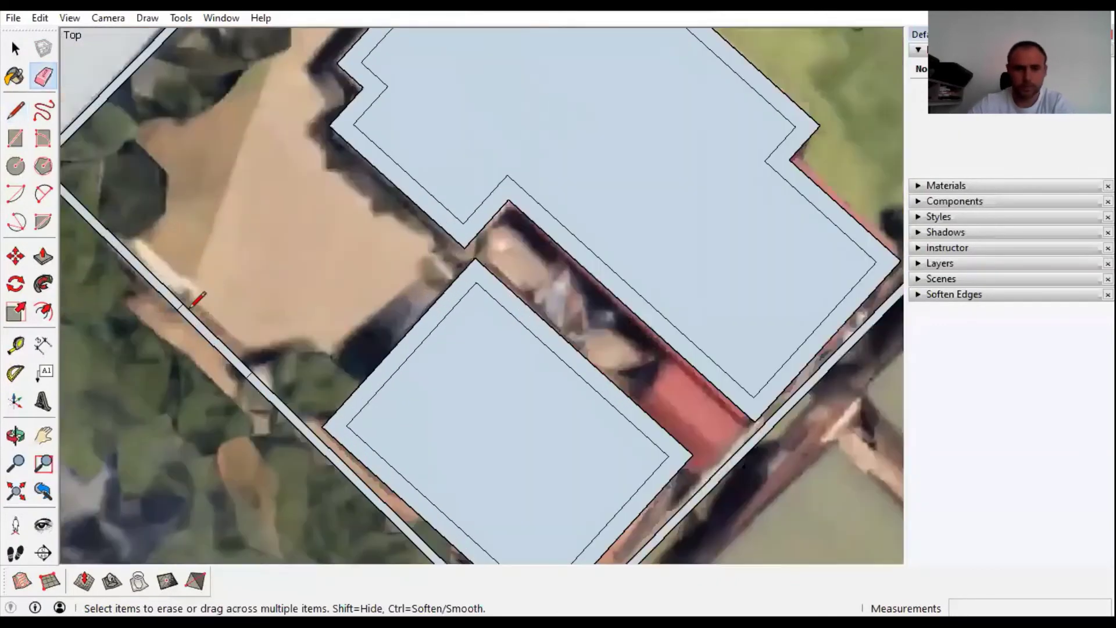
{"action": "key", "text": "l"}
{"action": "left_click", "coordinate": [182, 303]}
{"action": "scroll", "coordinate": [189, 296], "scroll_direction": "down", "scroll_amount": 4}
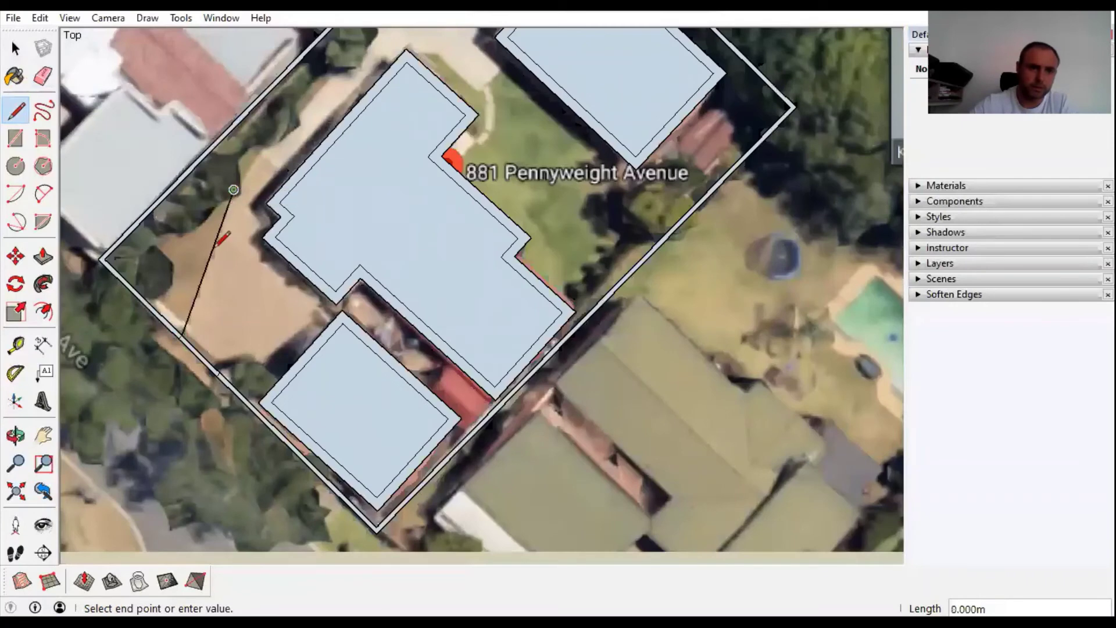
{"action": "scroll", "coordinate": [231, 187], "scroll_direction": "down", "scroll_amount": 3}
{"action": "scroll", "coordinate": [287, 148], "scroll_direction": "up", "scroll_amount": 4}
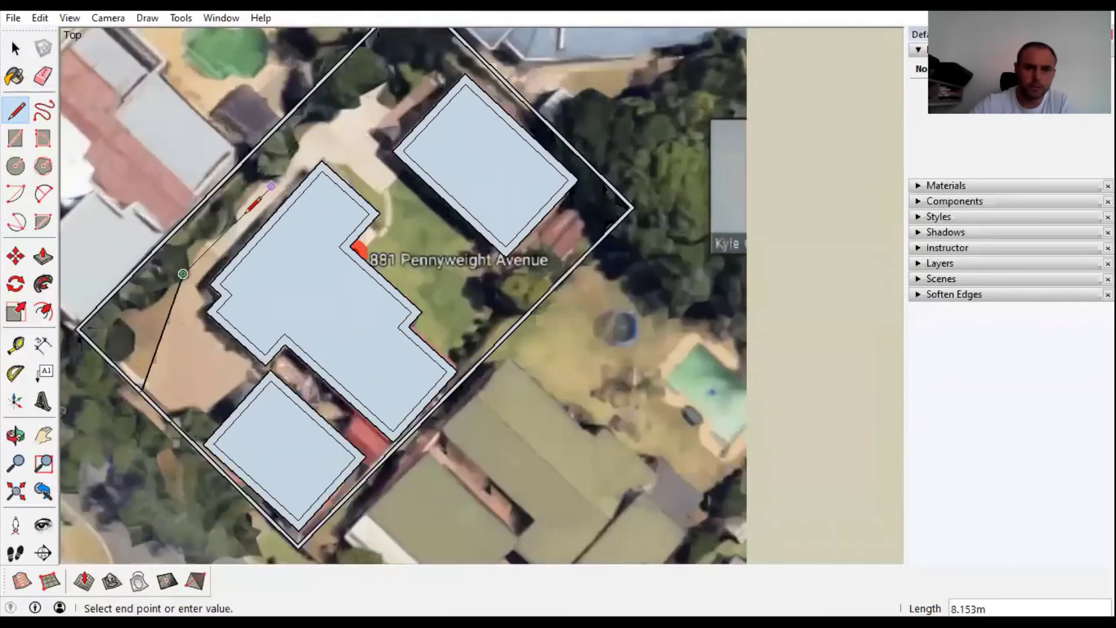
{"action": "scroll", "coordinate": [303, 139], "scroll_direction": "down", "scroll_amount": 1}
{"action": "scroll", "coordinate": [320, 130], "scroll_direction": "up", "scroll_amount": 2}
{"action": "scroll", "coordinate": [320, 129], "scroll_direction": "up", "scroll_amount": 2}
- Extend the driveway edge to the rear building's corner and link the rear building to the main house with two lines
{"action": "left_click", "coordinate": [339, 90]}
{"action": "left_click", "coordinate": [441, 150]}
{"action": "left_click", "coordinate": [334, 260]}
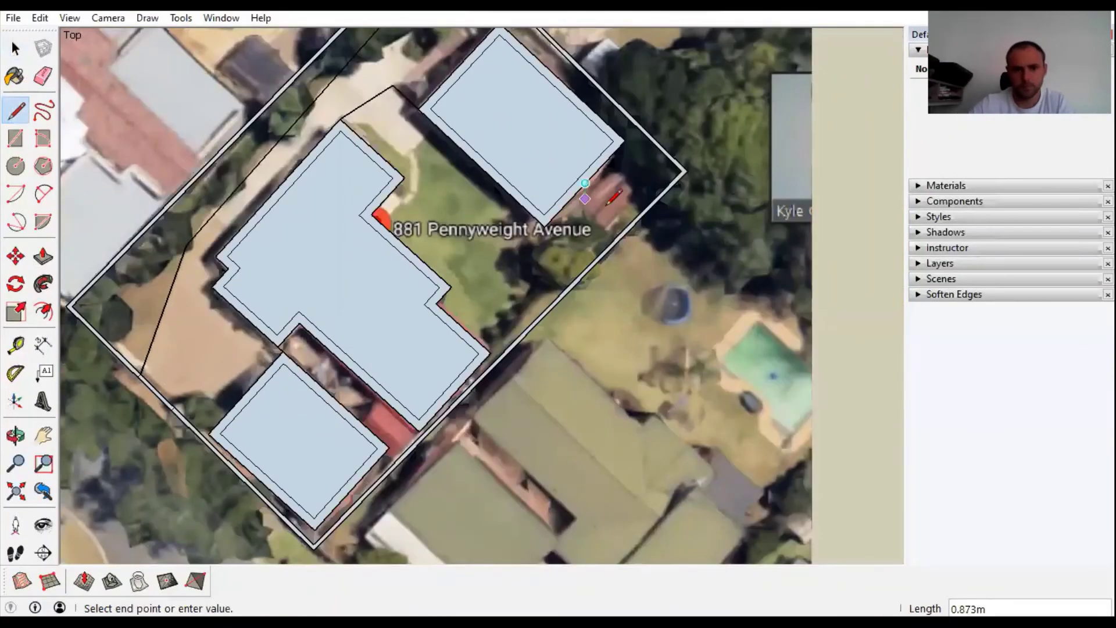
{"action": "left_click", "coordinate": [606, 204]}
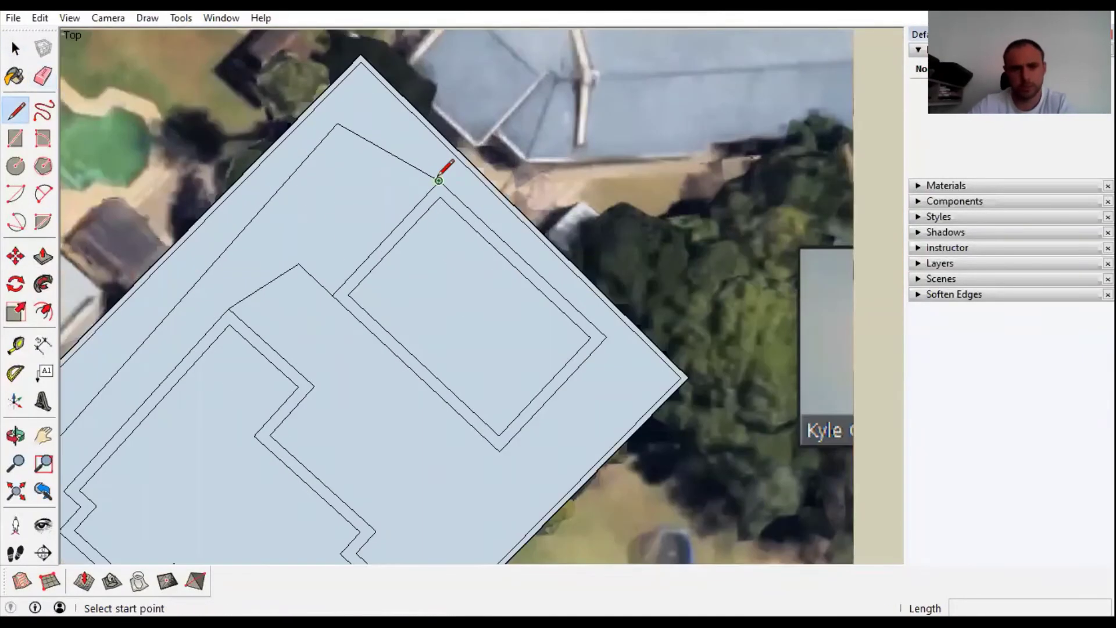
- Redraw the driveway's rear edge along the rear building's line and its side edge parallel to the boundary, joining the bend and erasing leftovers
{"action": "left_click", "coordinate": [439, 181]}
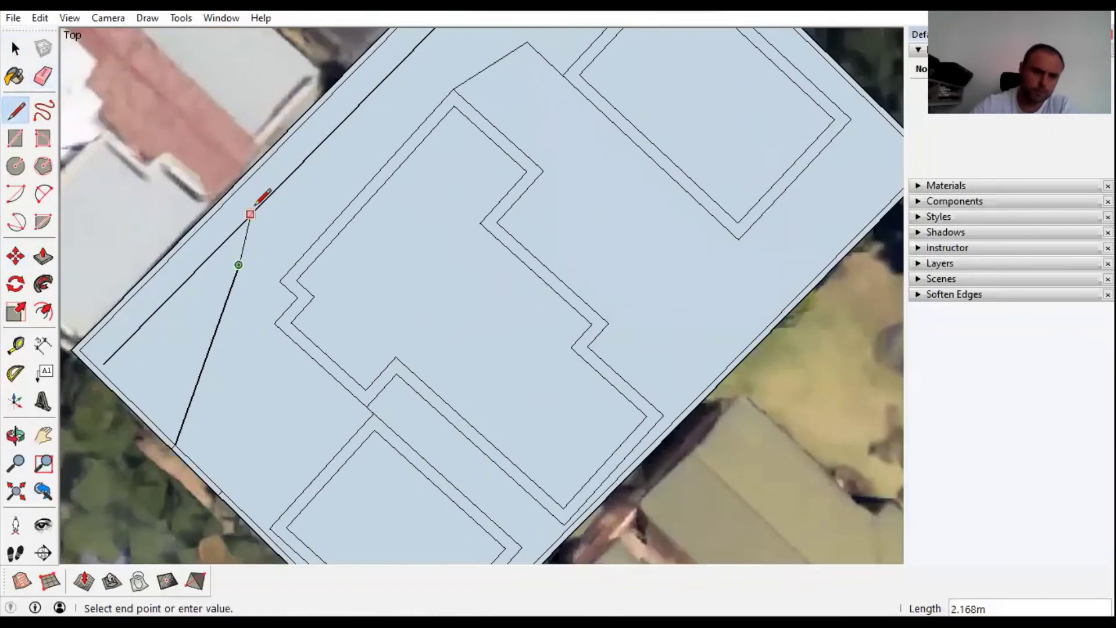
{"action": "left_click", "coordinate": [256, 195]}
{"action": "key", "text": "e"}
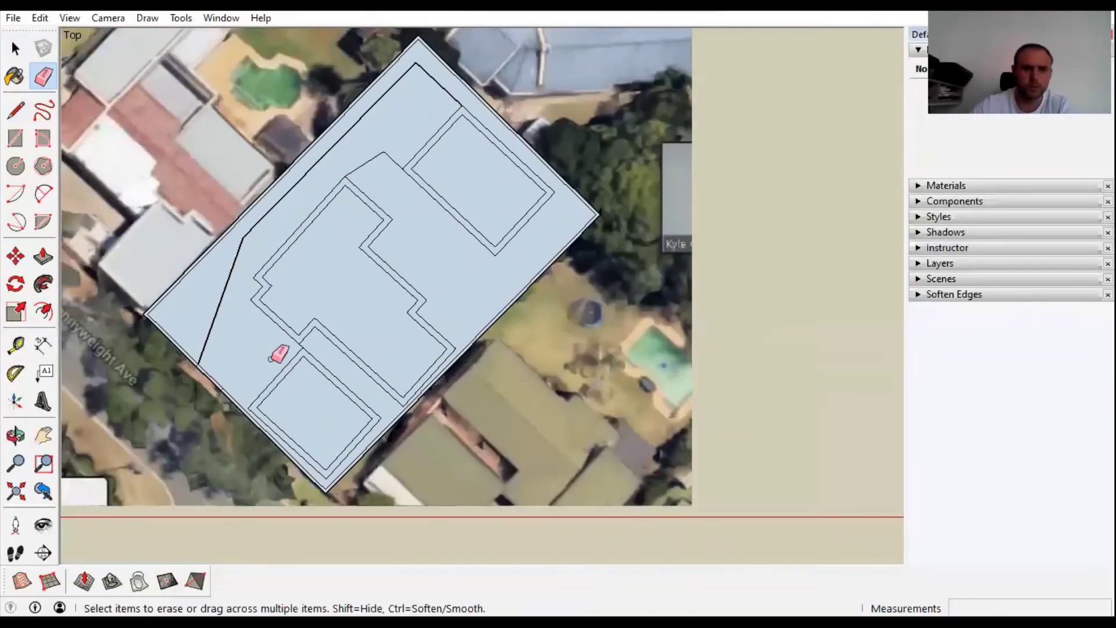
- Separate the driveway face with a short line from the front building's outer corner to the inner boundary wall line
{"action": "scroll", "coordinate": [279, 353], "scroll_direction": "up", "scroll_amount": 3}
{"action": "key", "text": "space"}
{"action": "left_click", "coordinate": [250, 327]}
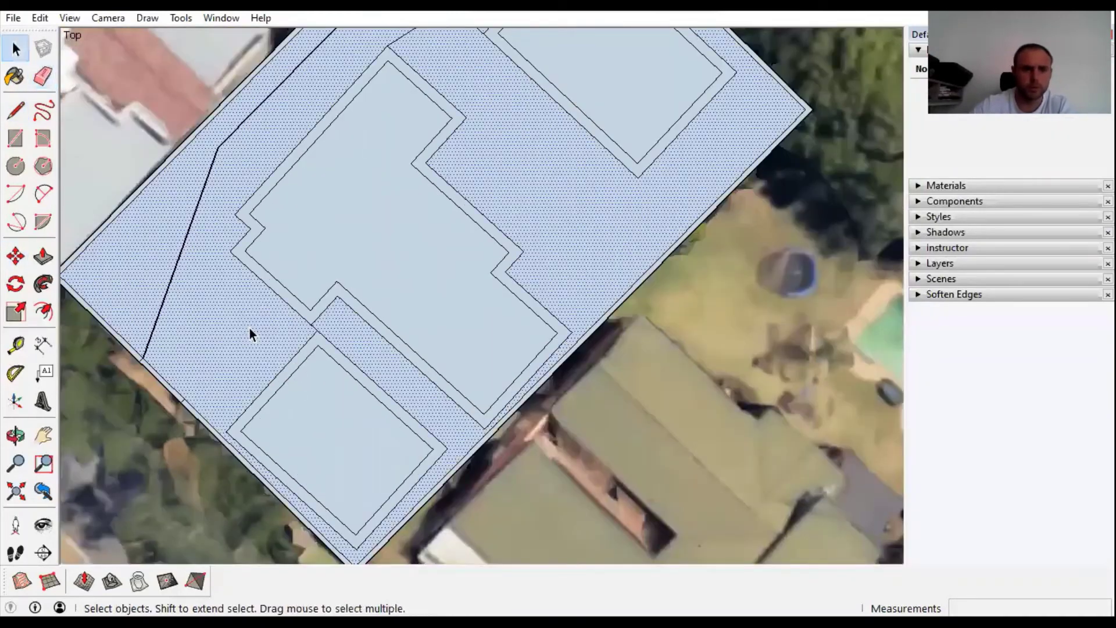
{"action": "scroll", "coordinate": [296, 341], "scroll_direction": "up", "scroll_amount": 2}
{"action": "scroll", "coordinate": [243, 403], "scroll_direction": "up", "scroll_amount": 6}
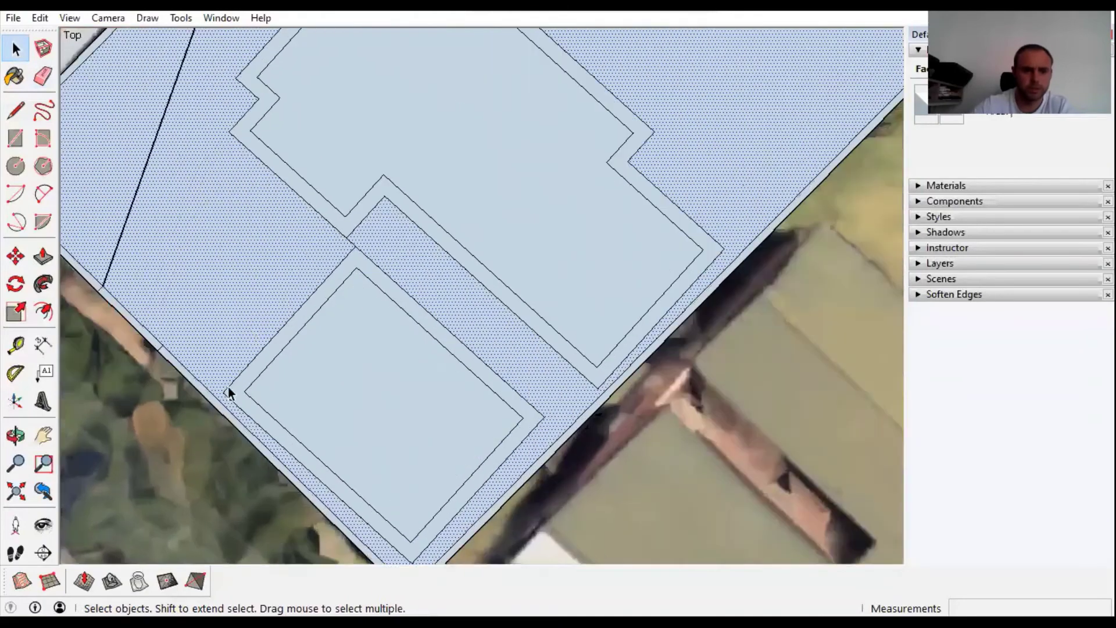
{"action": "key", "text": "l"}
{"action": "left_click", "coordinate": [209, 397]}
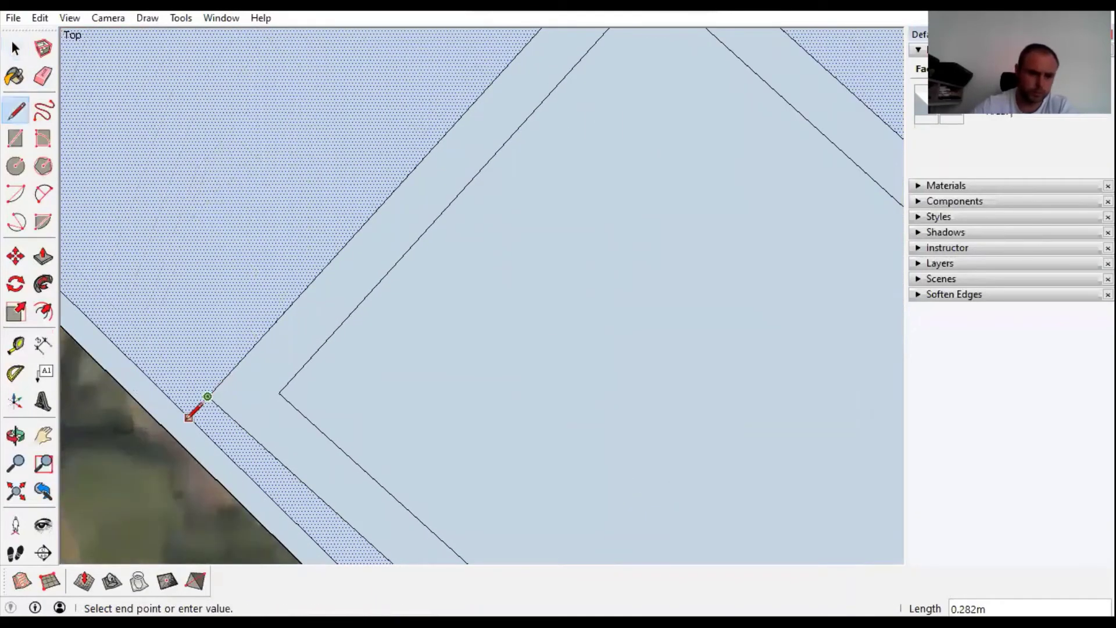
{"action": "left_click", "coordinate": [189, 416]}
{"action": "key", "text": "space"}
{"action": "scroll", "coordinate": [287, 408], "scroll_direction": "down", "scroll_amount": 10}
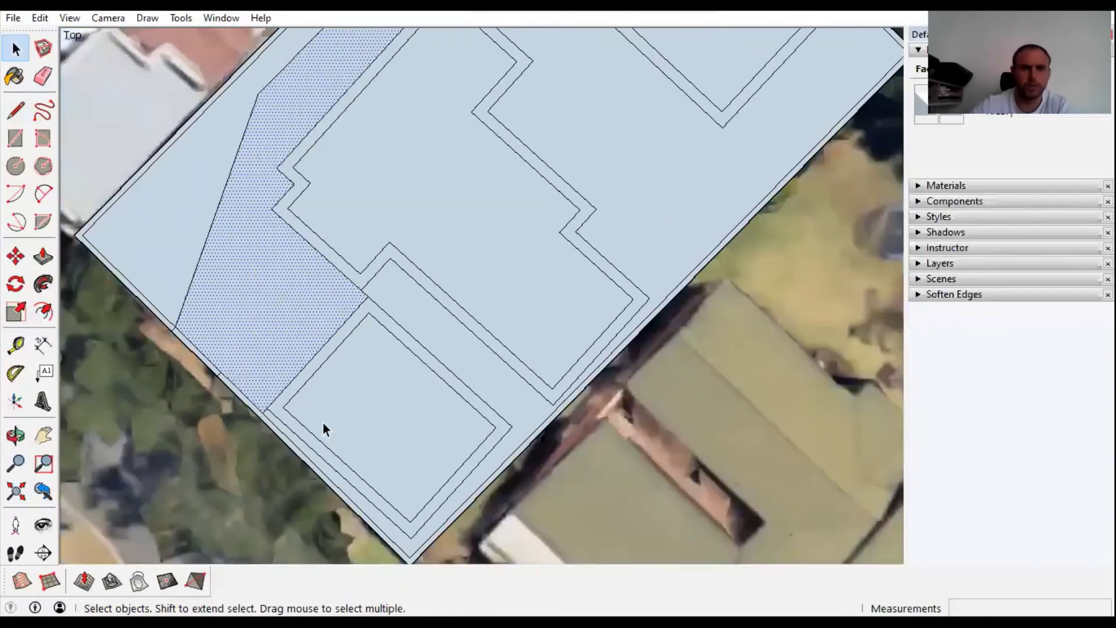
- Try to split the driveway face with a line from the paving corner between the buildings to the driveway's rear edge
{"action": "scroll", "coordinate": [379, 298], "scroll_direction": "up", "scroll_amount": 5}
{"action": "key", "text": "l"}
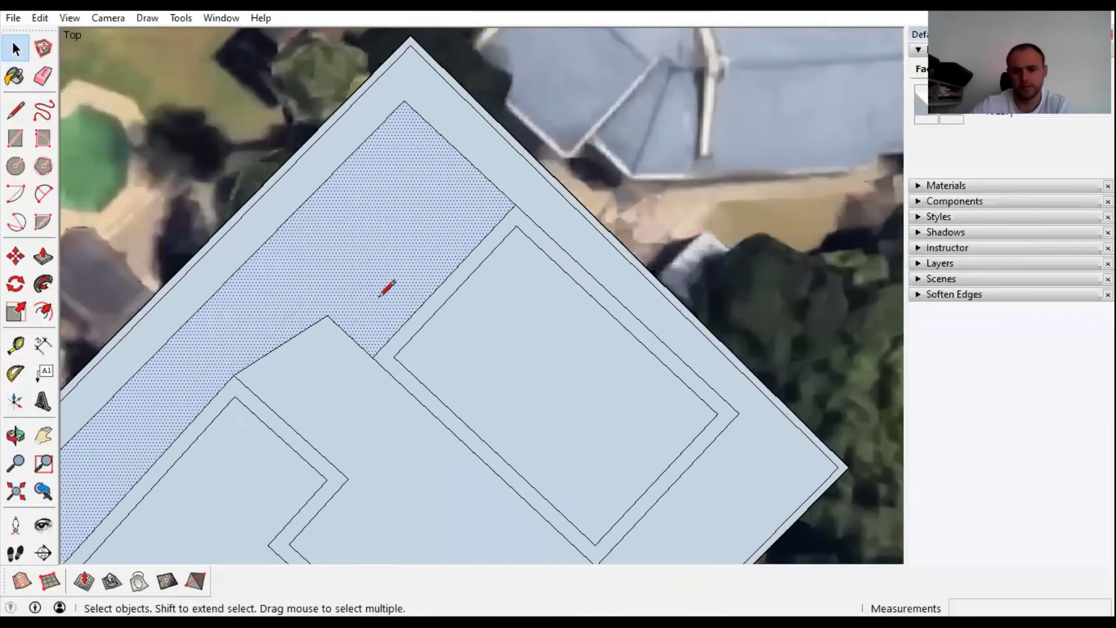
{"action": "left_click", "coordinate": [327, 315]}
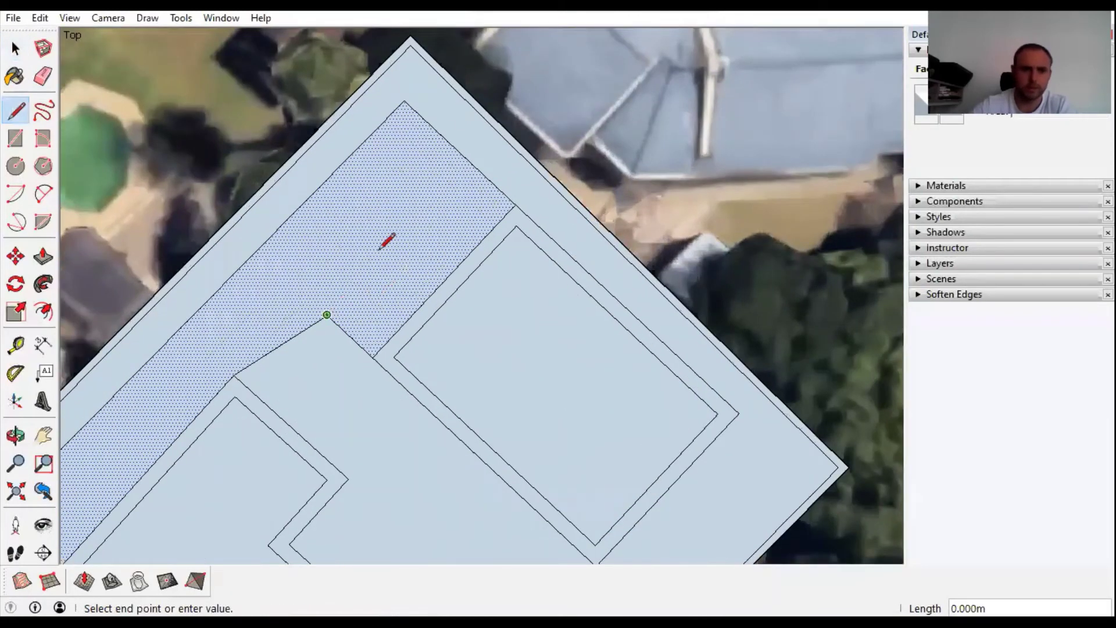
{"action": "left_click", "coordinate": [474, 167]}
{"action": "key", "text": "space"}
{"action": "scroll", "coordinate": [418, 267], "scroll_direction": "down", "scroll_amount": 5}
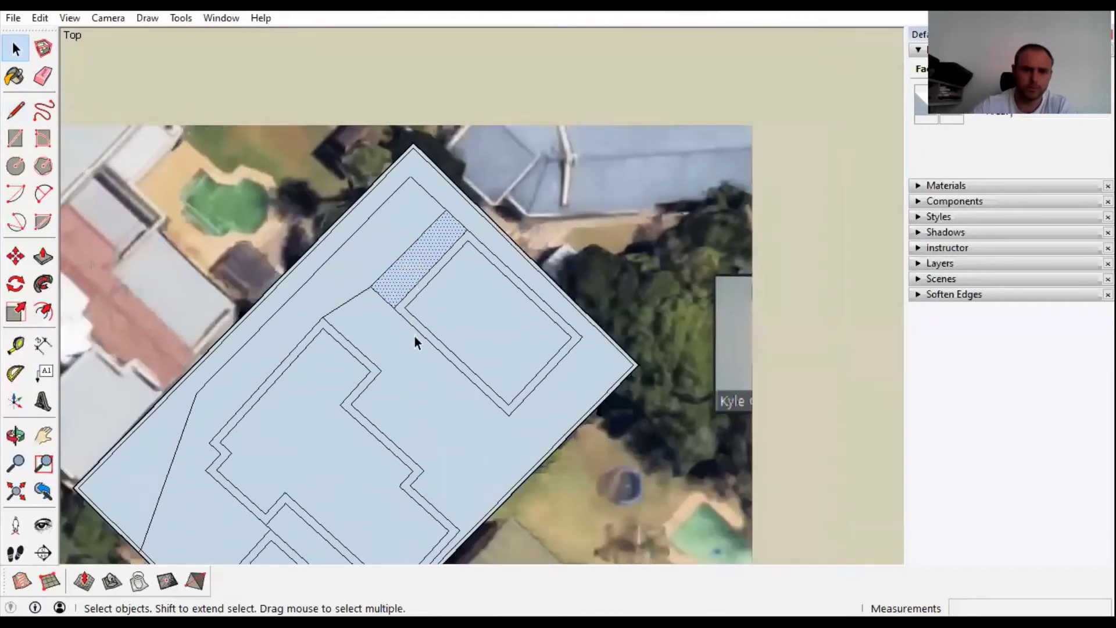
{"action": "scroll", "coordinate": [415, 333], "scroll_direction": "up", "scroll_amount": 3}
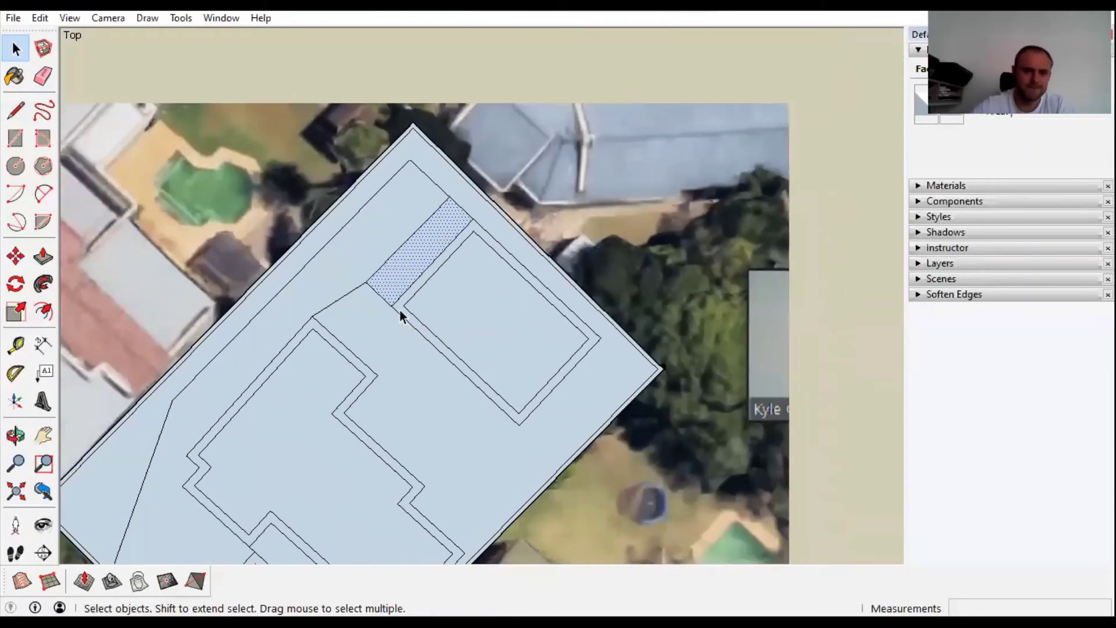
{"action": "left_click", "coordinate": [405, 305]}
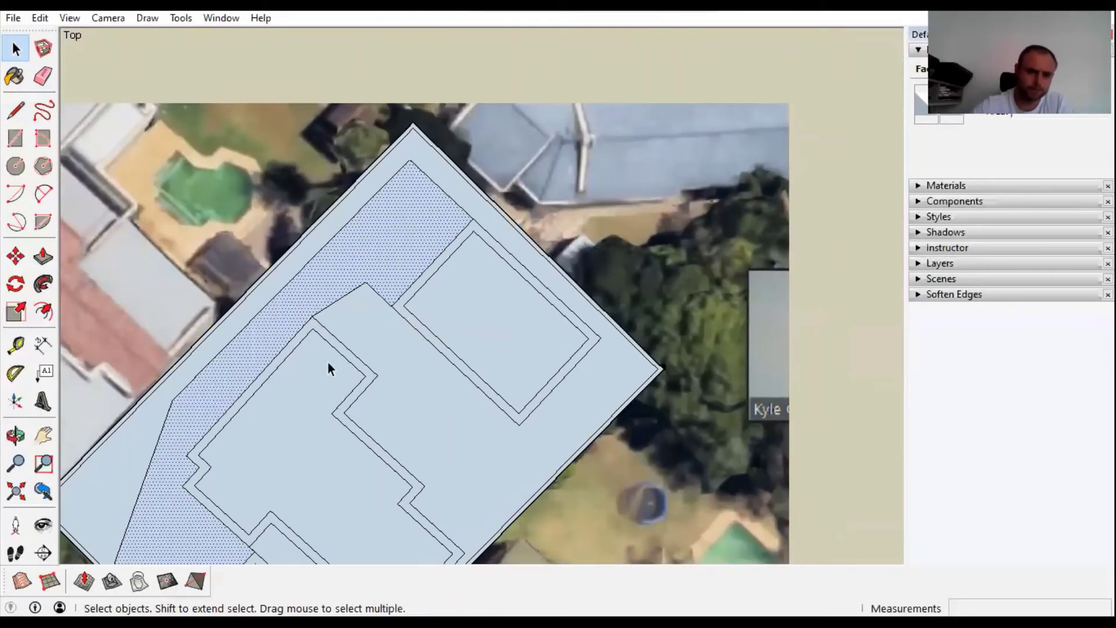
- Erase the connecting lines to the rear building and the main house's outer offset outline, keeping the inner outline
{"action": "scroll", "coordinate": [374, 372], "scroll_direction": "up", "scroll_amount": 1}
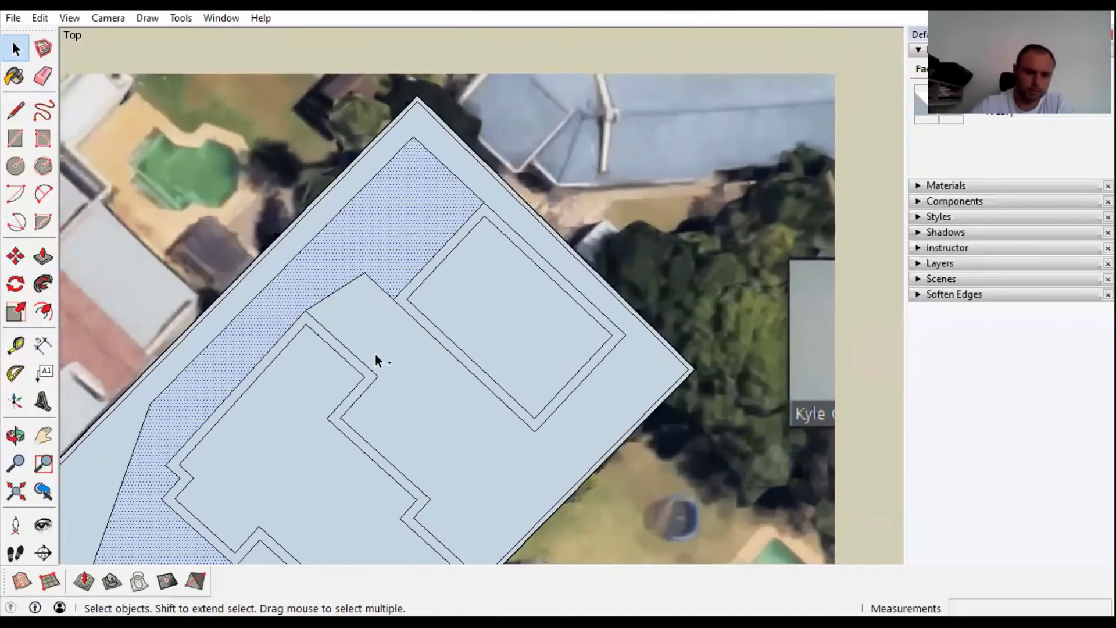
{"action": "scroll", "coordinate": [351, 345], "scroll_direction": "up", "scroll_amount": 3}
{"action": "key", "text": "e"}
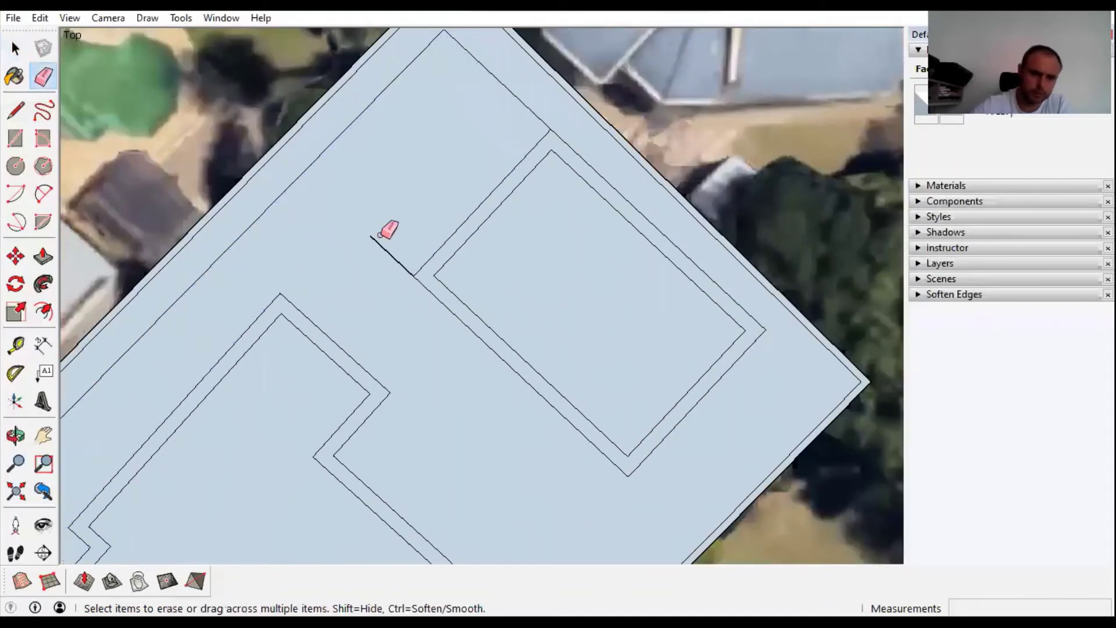
{"action": "left_click_drag", "start_coordinate": [289, 298], "coordinate": [307, 272]}
{"action": "scroll", "coordinate": [326, 294], "scroll_direction": "down", "scroll_amount": 3}
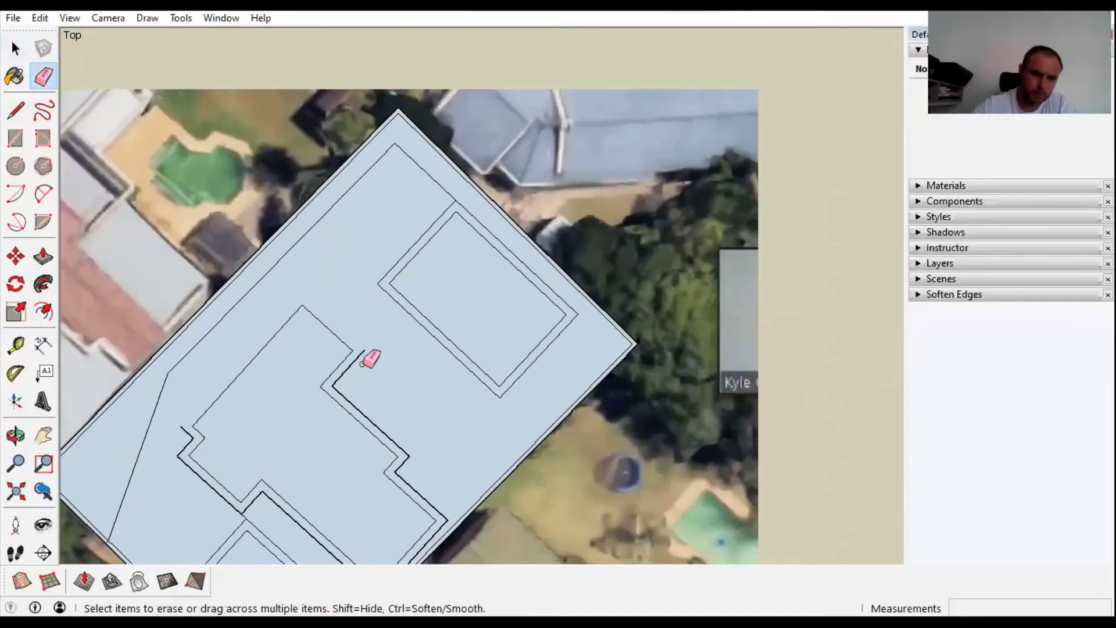
{"action": "mouse_move", "coordinate": [363, 368]}
{"action": "left_mouse_down"}
{"action": "mouse_move", "coordinate": [348, 395]}
{"action": "mouse_move", "coordinate": [407, 448]}
{"action": "mouse_move", "coordinate": [409, 467]}
{"action": "left_mouse_up"}
{"action": "scroll", "coordinate": [416, 463], "scroll_direction": "down", "scroll_amount": 3}
{"action": "scroll", "coordinate": [396, 510], "scroll_direction": "up", "scroll_amount": 3}
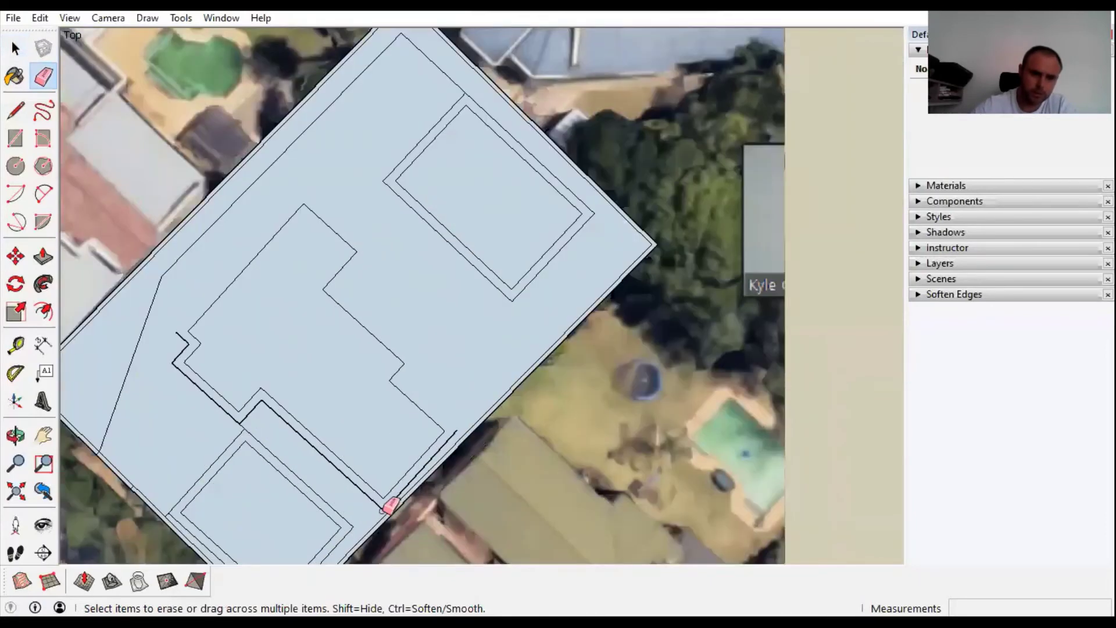
{"action": "left_click_drag", "start_coordinate": [390, 503], "coordinate": [296, 455]}
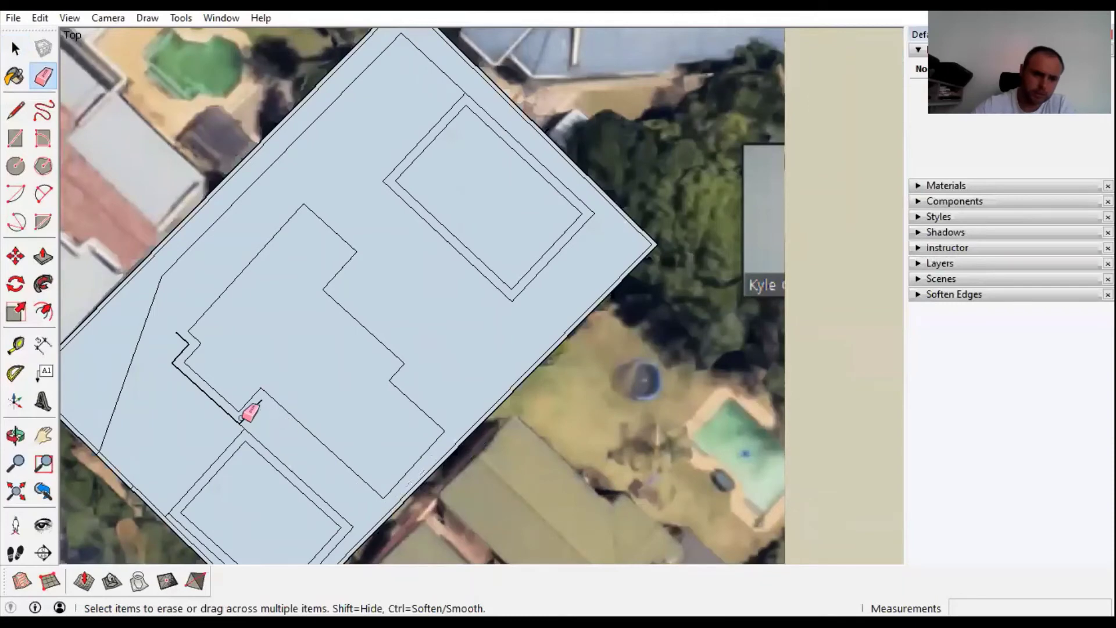
{"action": "mouse_move", "coordinate": [233, 416]}
{"action": "left_mouse_down"}
{"action": "mouse_move", "coordinate": [173, 355]}
{"action": "mouse_move", "coordinate": [181, 332]}
{"action": "mouse_move", "coordinate": [181, 359]}
{"action": "mouse_move", "coordinate": [258, 444]}
{"action": "mouse_move", "coordinate": [228, 390]}
{"action": "left_mouse_up"}
- Erase the front building's outer offset outline and the short line linking it to the boundary wall
{"action": "scroll", "coordinate": [250, 430], "scroll_direction": "up", "scroll_amount": 3}
{"action": "scroll", "coordinate": [361, 483], "scroll_direction": "down", "scroll_amount": 3}
{"action": "scroll", "coordinate": [338, 445], "scroll_direction": "up", "scroll_amount": 2}
{"action": "scroll", "coordinate": [337, 445], "scroll_direction": "down", "scroll_amount": 3}
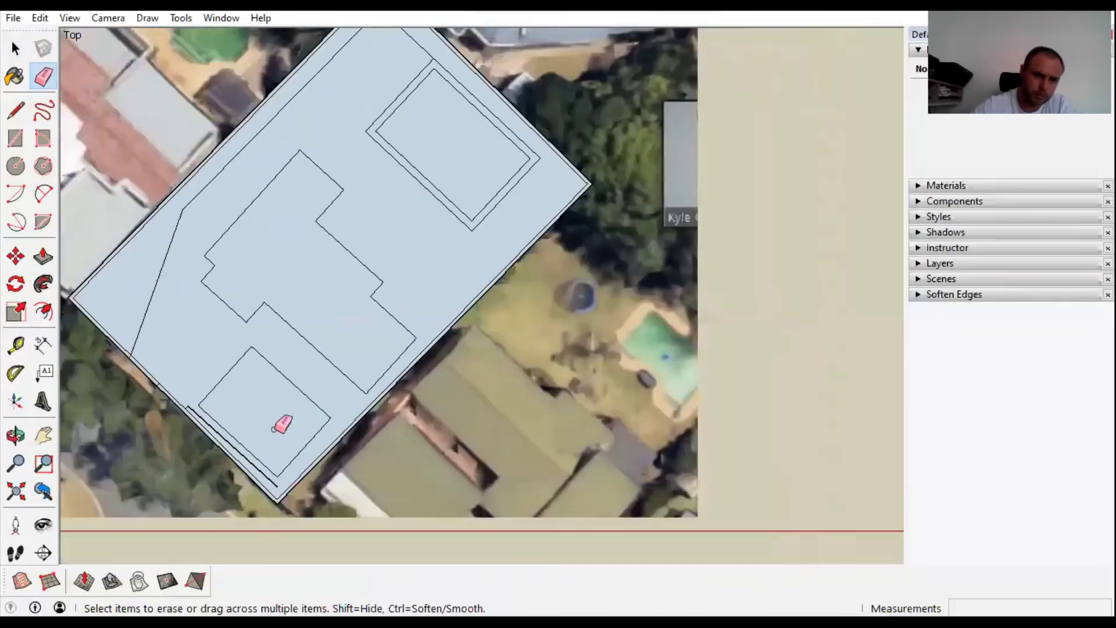
{"action": "scroll", "coordinate": [281, 424], "scroll_direction": "up", "scroll_amount": 3}
{"action": "left_click_drag", "start_coordinate": [273, 482], "coordinate": [133, 366]}
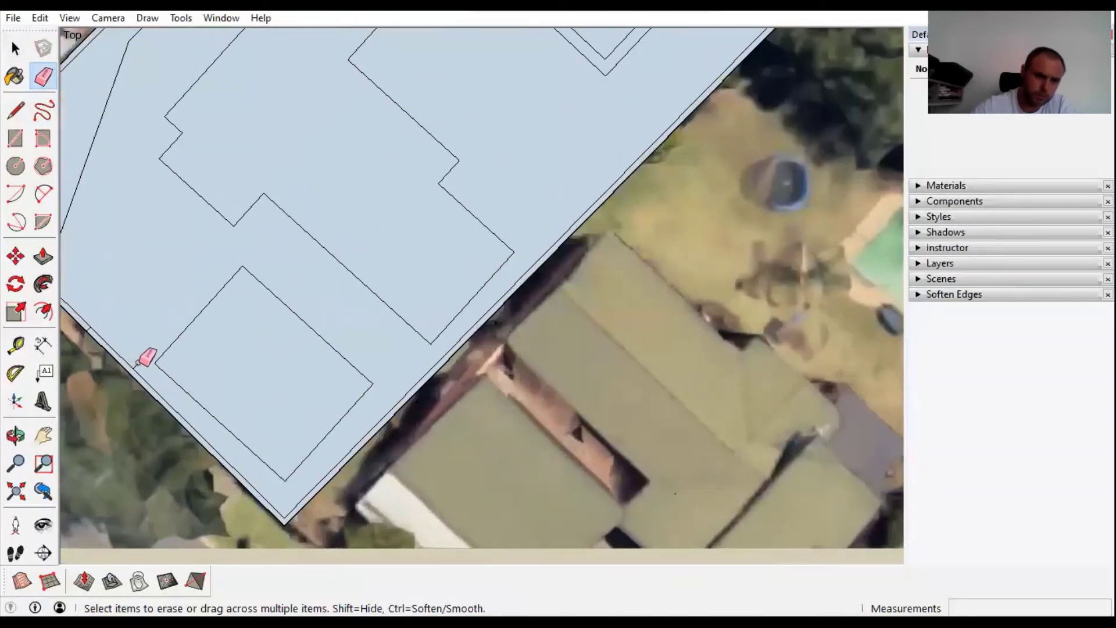
- Erase the rear building's outer offset outline together with the driveway's rear edge attached to it
{"action": "scroll", "coordinate": [260, 254], "scroll_direction": "down", "scroll_amount": 3}
{"action": "scroll", "coordinate": [348, 127], "scroll_direction": "up", "scroll_amount": 1}
{"action": "scroll", "coordinate": [348, 127], "scroll_direction": "up", "scroll_amount": 3}
{"action": "left_click_drag", "start_coordinate": [314, 165], "coordinate": [383, 178]}
{"action": "scroll", "coordinate": [557, 227], "scroll_direction": "down", "scroll_amount": 2}
{"action": "scroll", "coordinate": [556, 228], "scroll_direction": "up", "scroll_amount": 2}
{"action": "left_click_drag", "start_coordinate": [581, 211], "coordinate": [592, 197]}
{"action": "scroll", "coordinate": [506, 287], "scroll_direction": "down", "scroll_amount": 4}
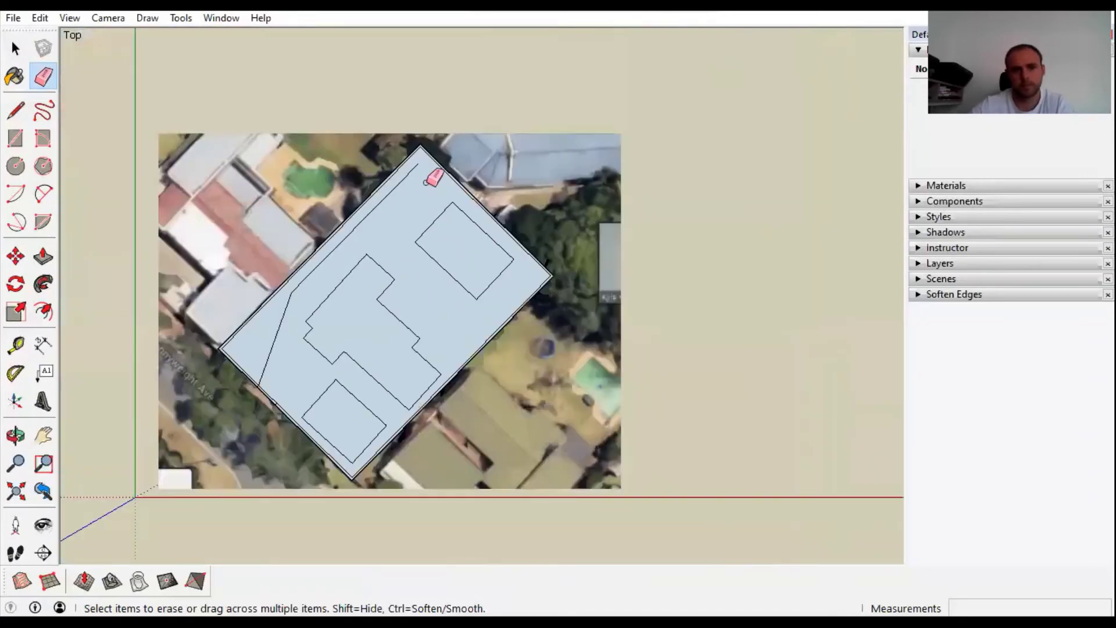
- Redraw the driveway's rear edge from the rear building's inner outline corner to the side edge and erase the overshoot
{"action": "scroll", "coordinate": [428, 182], "scroll_direction": "up", "scroll_amount": 5}
{"action": "key", "text": "l"}
{"action": "left_click", "coordinate": [496, 235]}
{"action": "left_click", "coordinate": [377, 124]}
{"action": "key", "text": "e"}
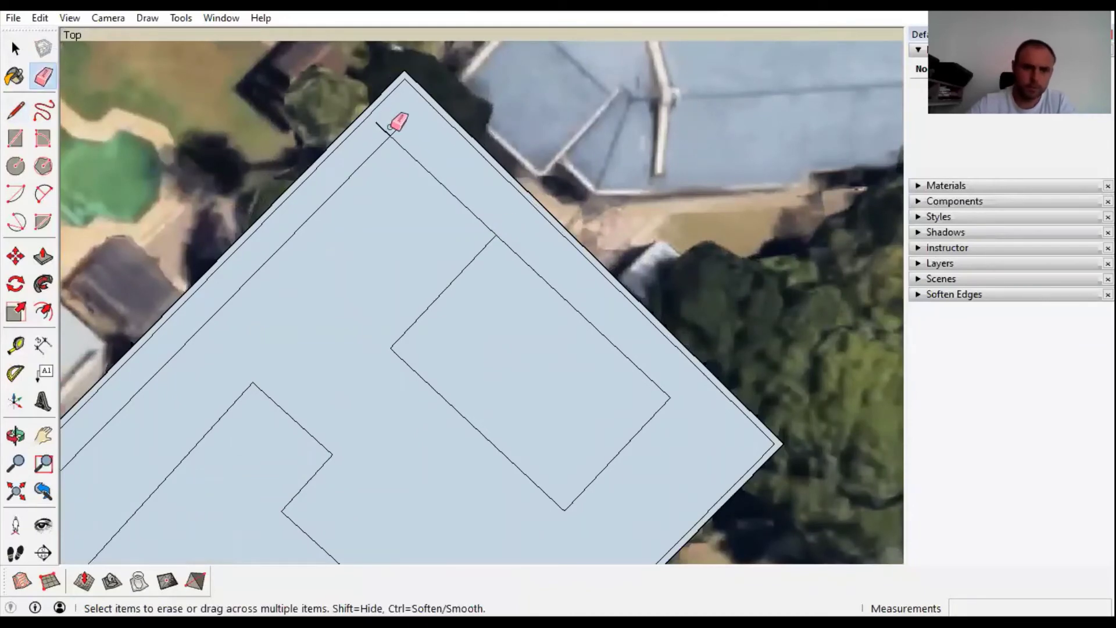
{"action": "left_click", "coordinate": [386, 130]}
{"action": "key", "text": "space"}
{"action": "scroll", "coordinate": [374, 199], "scroll_direction": "down", "scroll_amount": 6}
{"action": "scroll", "coordinate": [386, 228], "scroll_direction": "up", "scroll_amount": 3}
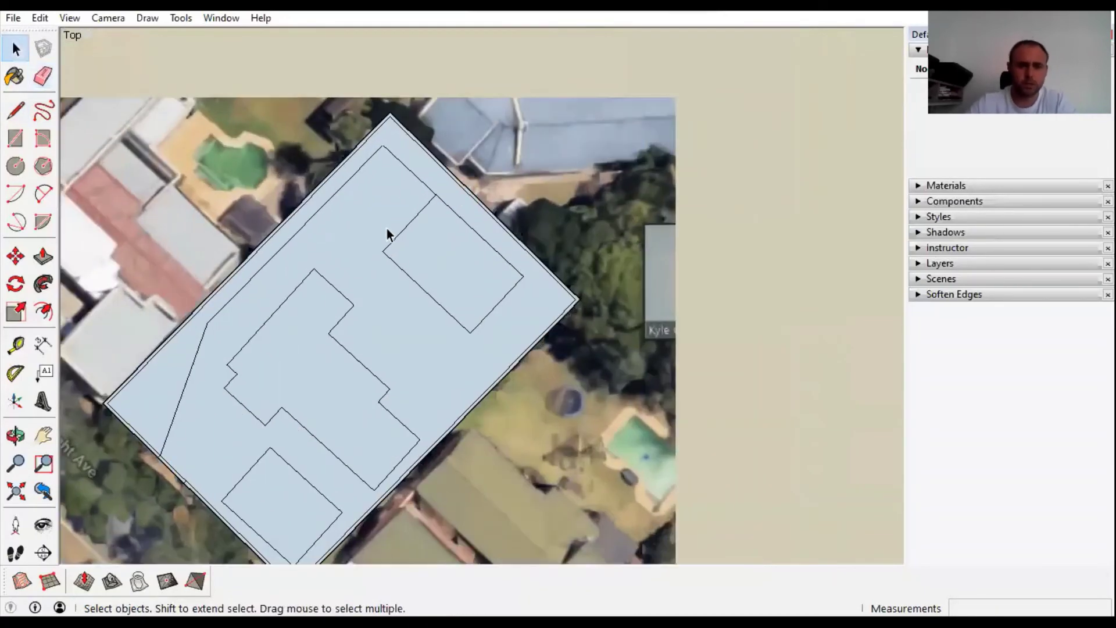
- Connect the rear building's near corner to the main house's corner with two lines, the second about 4.57 m long
{"action": "key", "text": "e"}
{"action": "scroll", "coordinate": [354, 245], "scroll_direction": "up", "scroll_amount": 2}
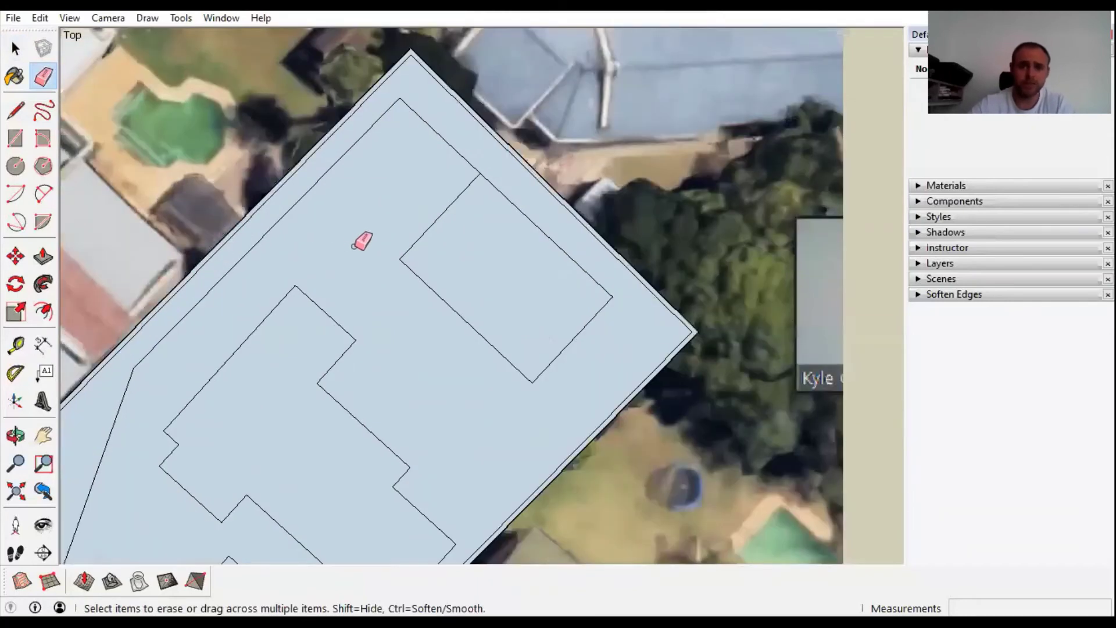
{"action": "key", "text": "l"}
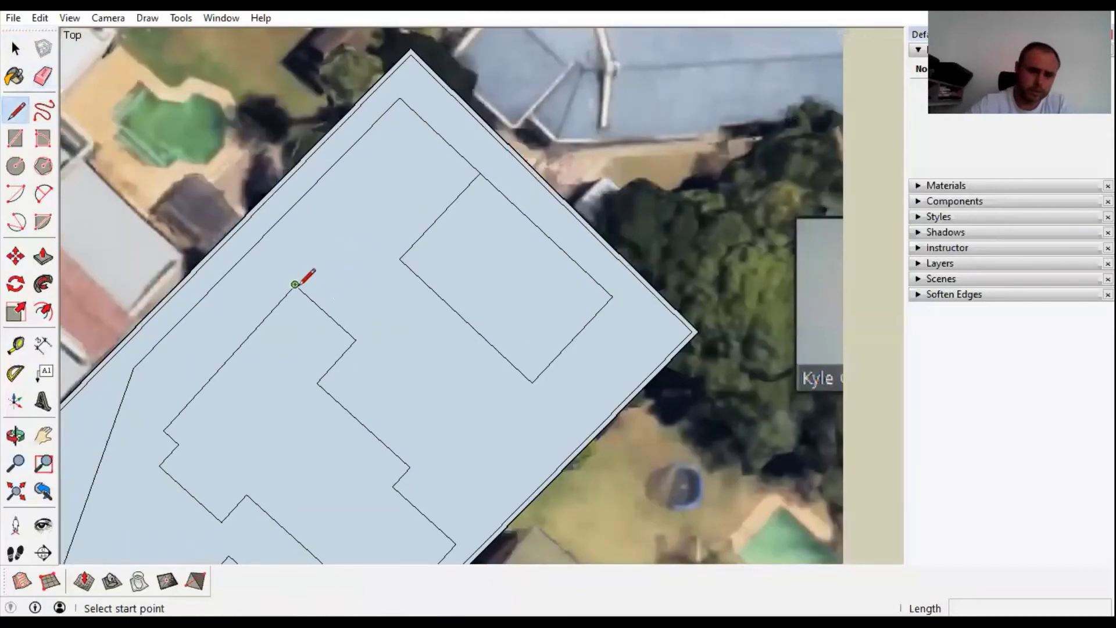
{"action": "left_click", "coordinate": [399, 258]}
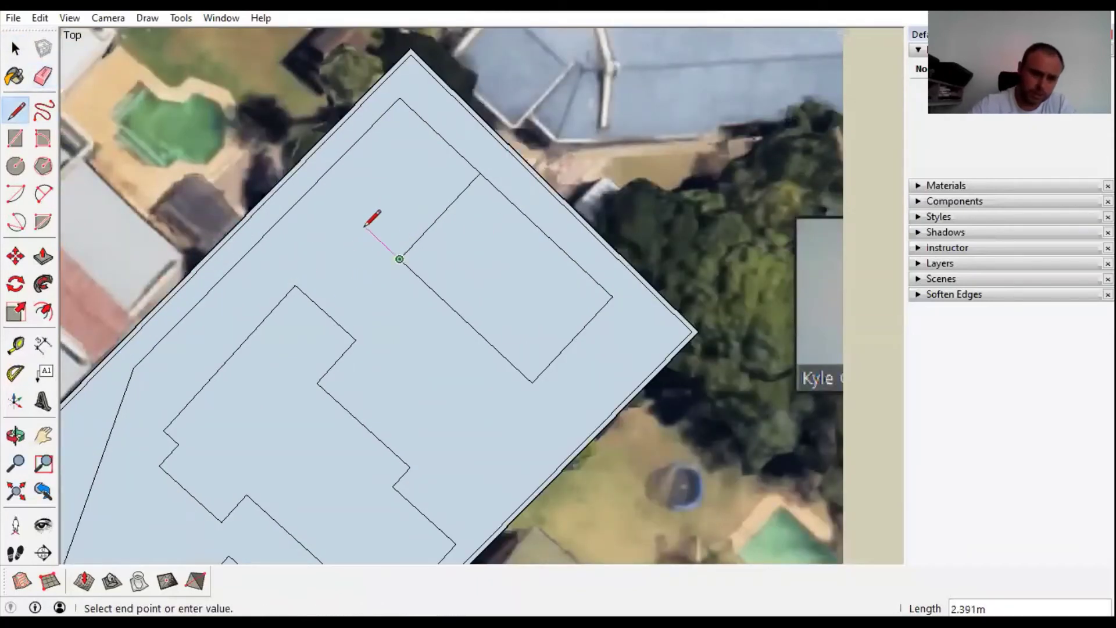
{"action": "left_click", "coordinate": [357, 219]}
{"action": "left_click", "coordinate": [295, 284]}
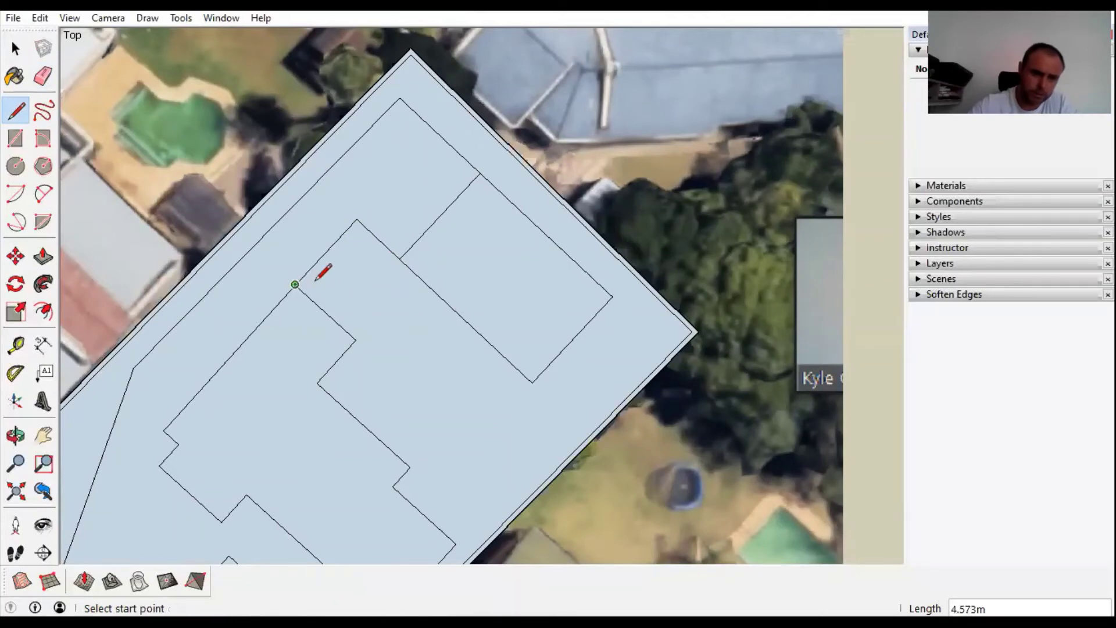
{"action": "key", "text": "space"}
{"action": "scroll", "coordinate": [386, 242], "scroll_direction": "down", "scroll_amount": 5}
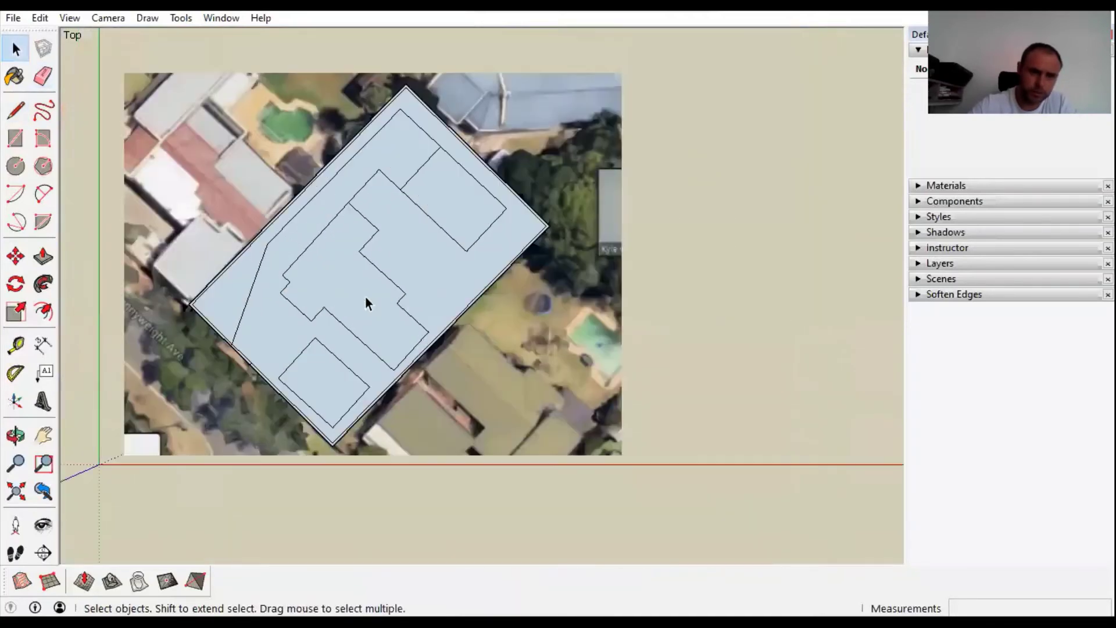
- Draw a line joining the front building's nearest corner to the adjacent corner of the main house
{"action": "scroll", "coordinate": [307, 329], "scroll_direction": "up", "scroll_amount": 8}
{"action": "key", "text": "l"}
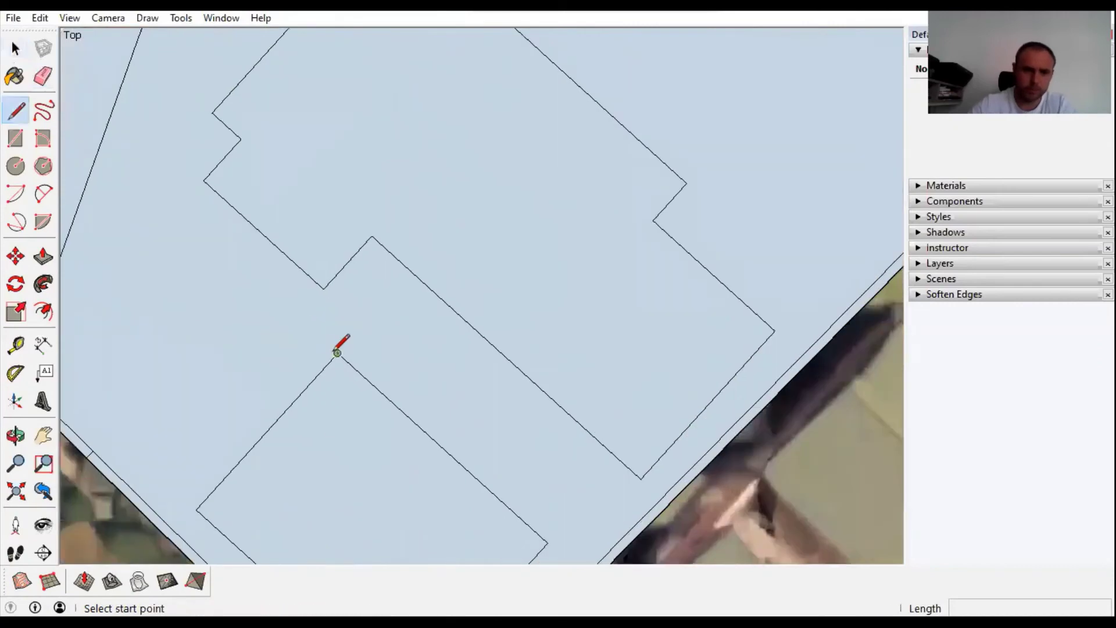
{"action": "left_click", "coordinate": [338, 352]}
{"action": "left_click", "coordinate": [324, 287]}
{"action": "key", "text": "space"}
{"action": "scroll", "coordinate": [358, 117], "scroll_direction": "down", "scroll_amount": 3}
{"action": "scroll", "coordinate": [260, 350], "scroll_direction": "up", "scroll_amount": 1}
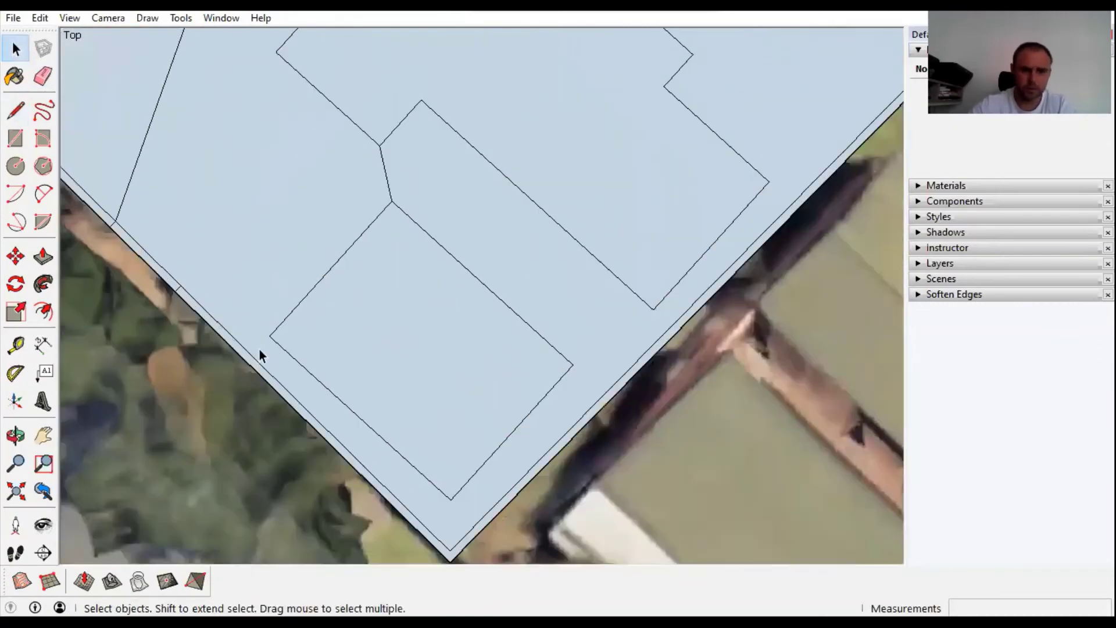
- Extend the front building's side edge with a short line from its street-side corner to the inner boundary wall line
{"action": "scroll", "coordinate": [268, 346], "scroll_direction": "up", "scroll_amount": 4}
{"action": "key", "text": "l"}
{"action": "left_click", "coordinate": [267, 333]}
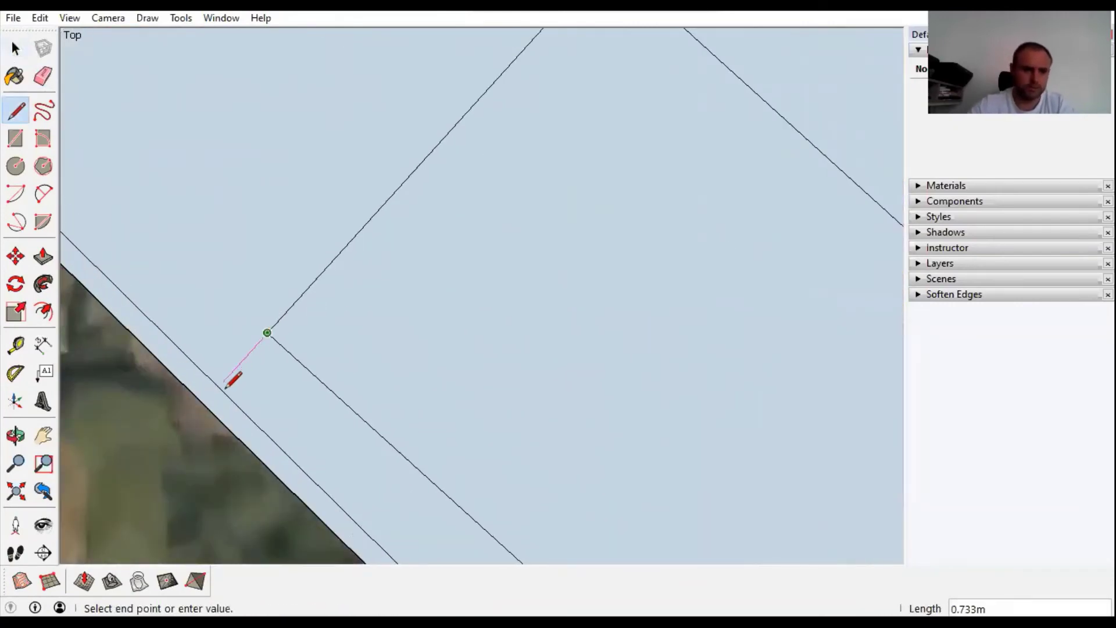
{"action": "left_click", "coordinate": [219, 386]}
{"action": "key", "text": "space"}
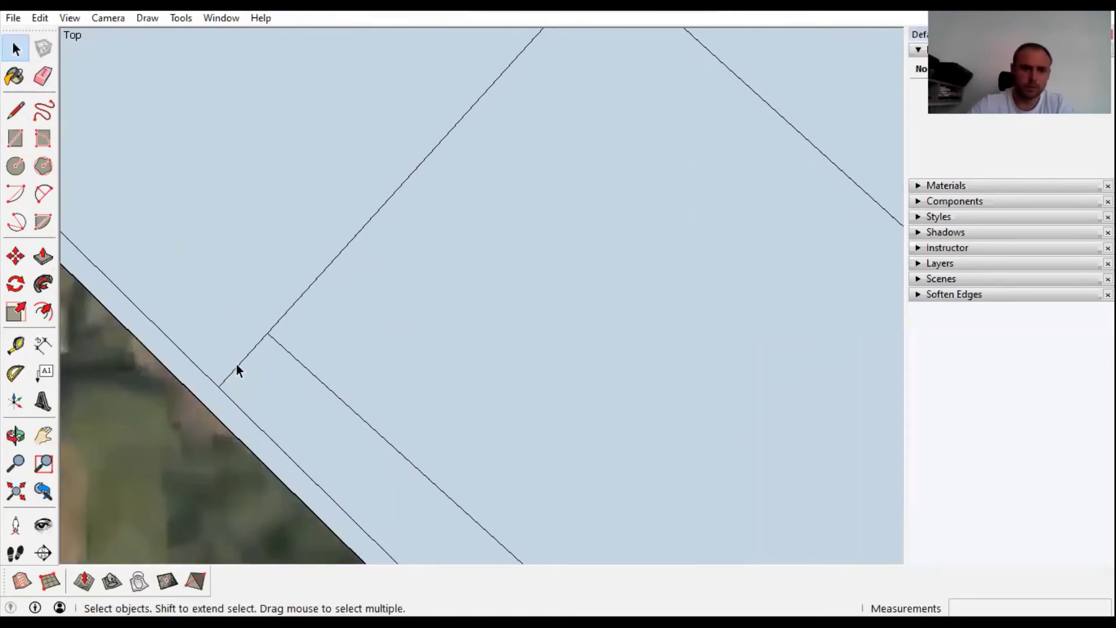
- Select the driveway area to check that it forms one closed face from the street boundary to the rear building
{"action": "left_click", "coordinate": [236, 365]}
{"action": "scroll", "coordinate": [240, 362], "scroll_direction": "down", "scroll_amount": 5}
{"action": "middle_click_drag", "start_coordinate": [377, 173], "coordinate": [306, 298], "text": "shift"}
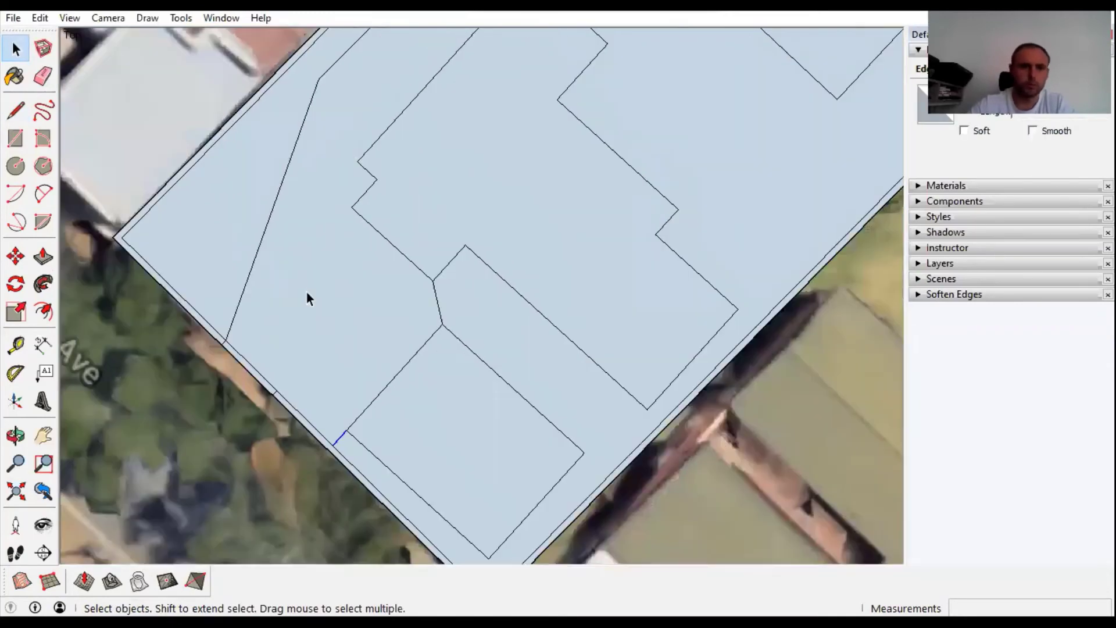
{"action": "left_click", "coordinate": [309, 326]}
{"action": "scroll", "coordinate": [334, 335], "scroll_direction": "down", "scroll_amount": 6}
{"action": "scroll", "coordinate": [391, 323], "scroll_direction": "up", "scroll_amount": 3}
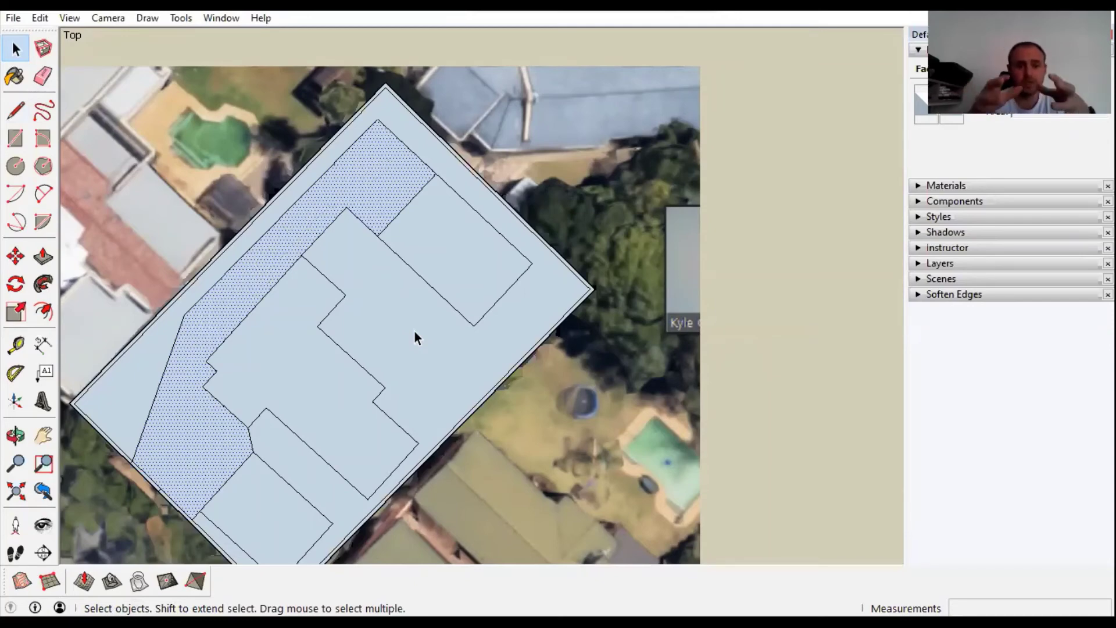
{"action": "scroll", "coordinate": [349, 308], "scroll_direction": "down", "scroll_amount": 3}
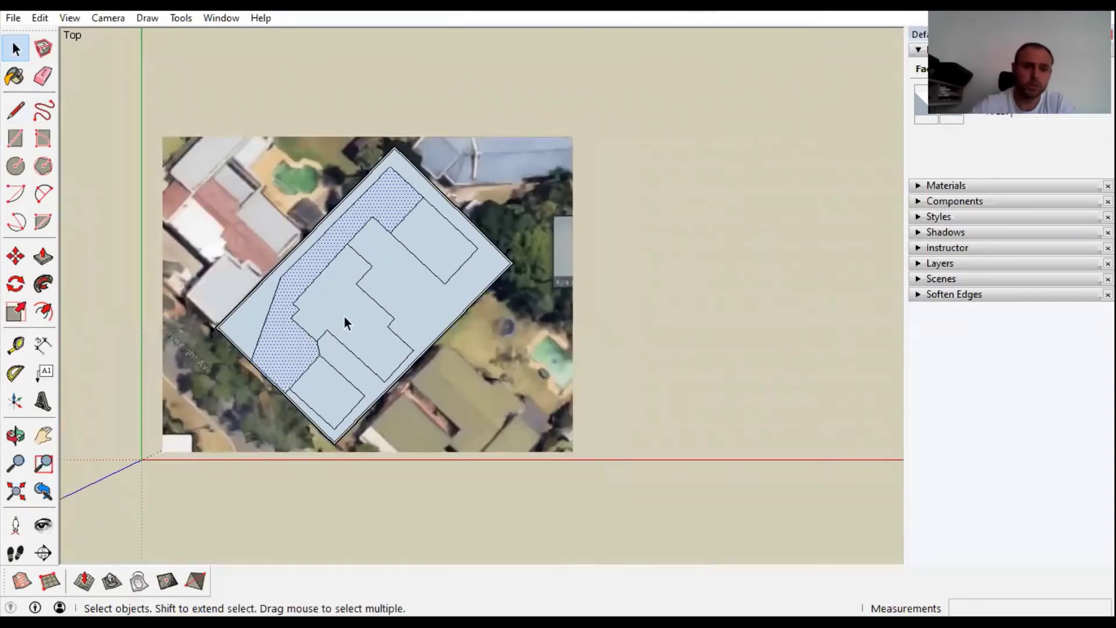
- Offset the main house's outline inward 0.25 m to form its wall thickness
{"action": "scroll", "coordinate": [344, 317], "scroll_direction": "up", "scroll_amount": 5}
{"action": "left_click", "coordinate": [360, 328]}
{"action": "scroll", "coordinate": [352, 314], "scroll_direction": "up", "scroll_amount": 2}
{"action": "scroll", "coordinate": [352, 311], "scroll_direction": "down", "scroll_amount": 2}
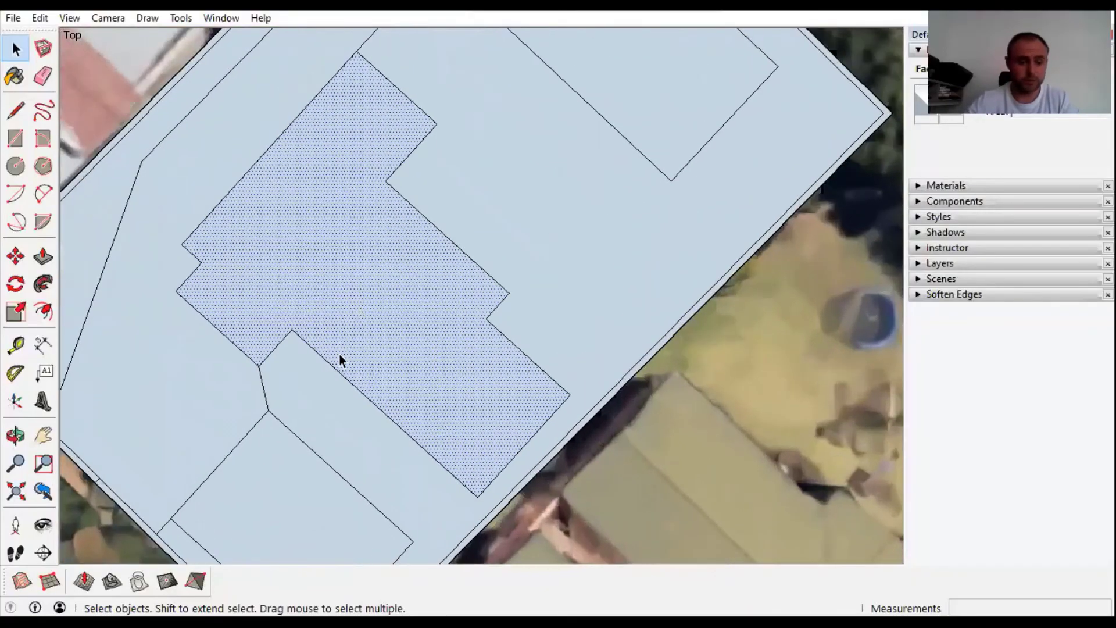
{"action": "left_click", "coordinate": [43, 312]}
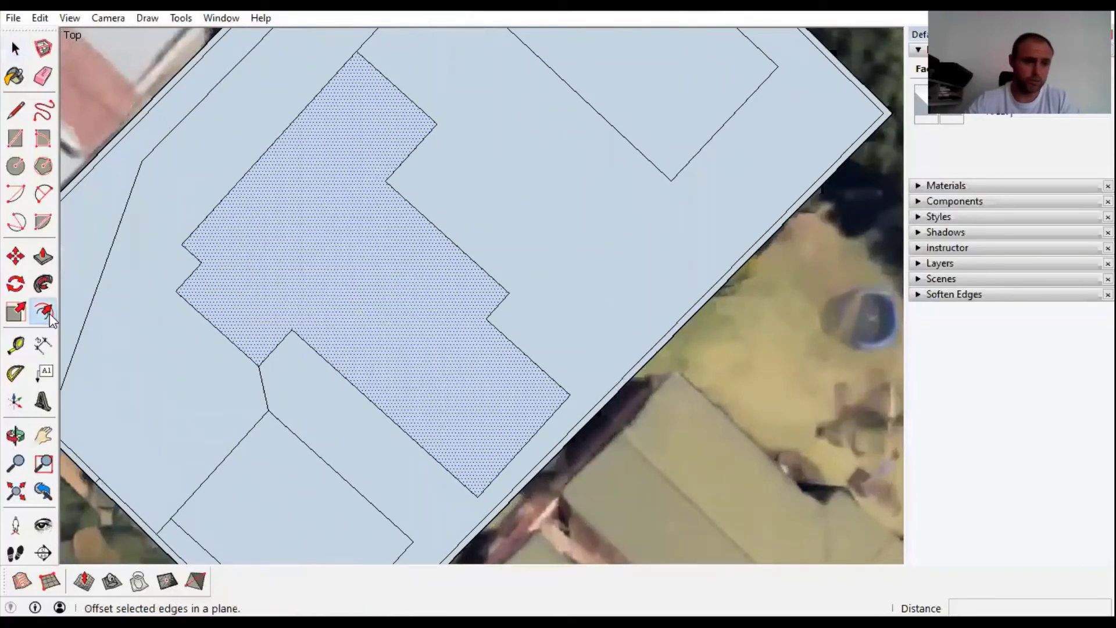
{"action": "left_click", "coordinate": [312, 347]}
{"action": "left_click", "coordinate": [320, 344]}
{"action": "left_click", "coordinate": [321, 349]}
{"action": "left_click", "coordinate": [323, 356]}
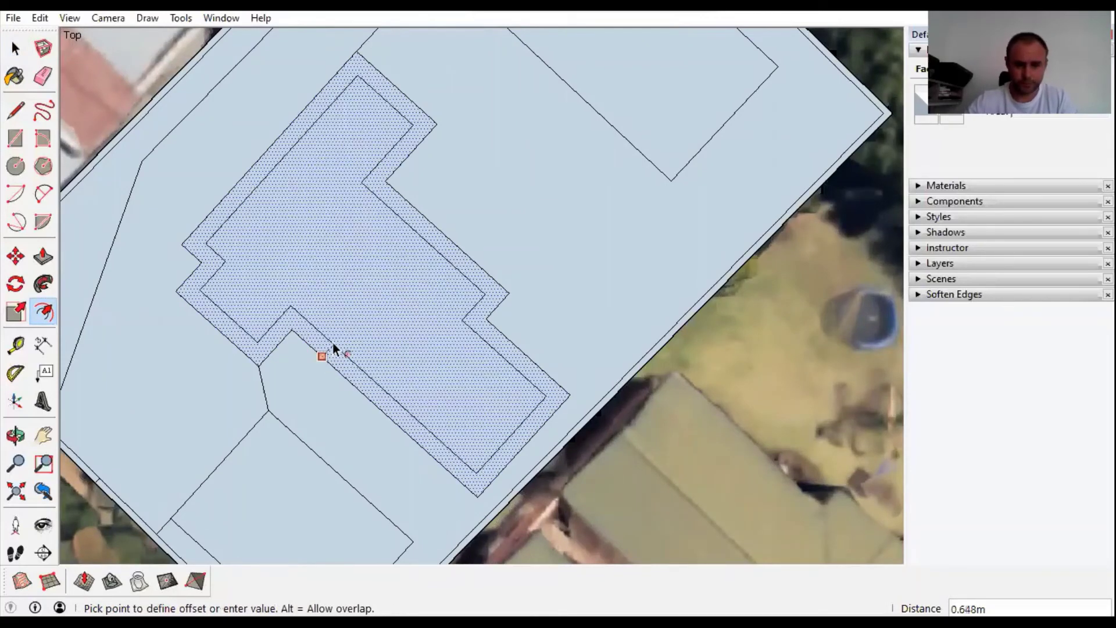
{"action": "type", "text": ".25"}
{"action": "key", "text": "Return"}
- Offset the front building's outline inward 0.25 m to form its walls
{"action": "scroll", "coordinate": [344, 316], "scroll_direction": "down", "scroll_amount": 3}
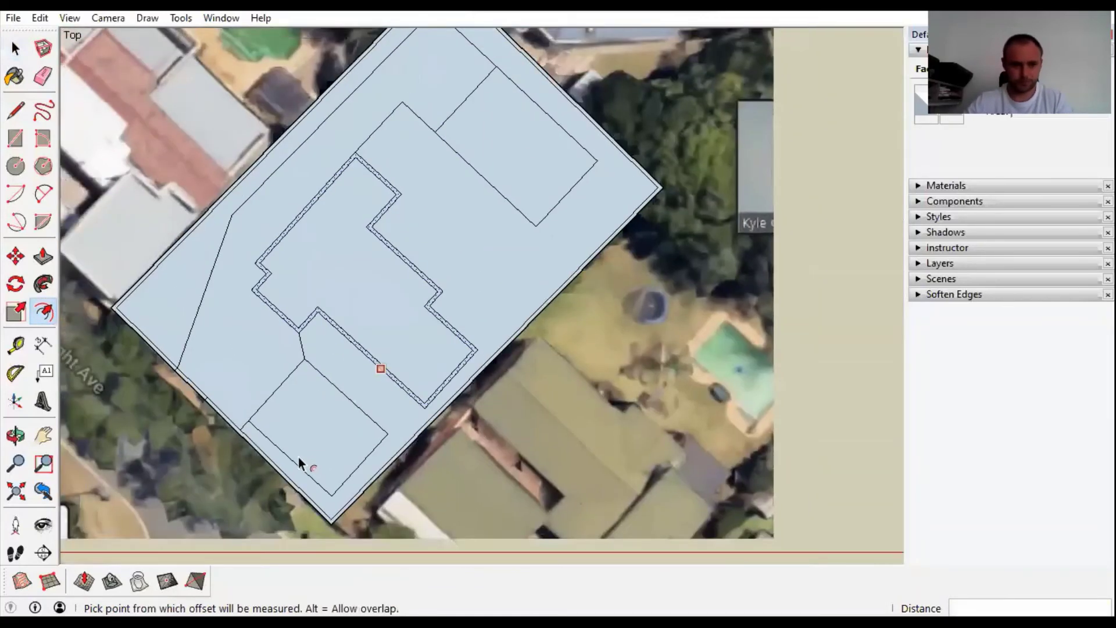
{"action": "scroll", "coordinate": [298, 457], "scroll_direction": "up", "scroll_amount": 4}
{"action": "key", "text": "space"}
{"action": "left_click", "coordinate": [296, 459]}
{"action": "left_click", "coordinate": [44, 312]}
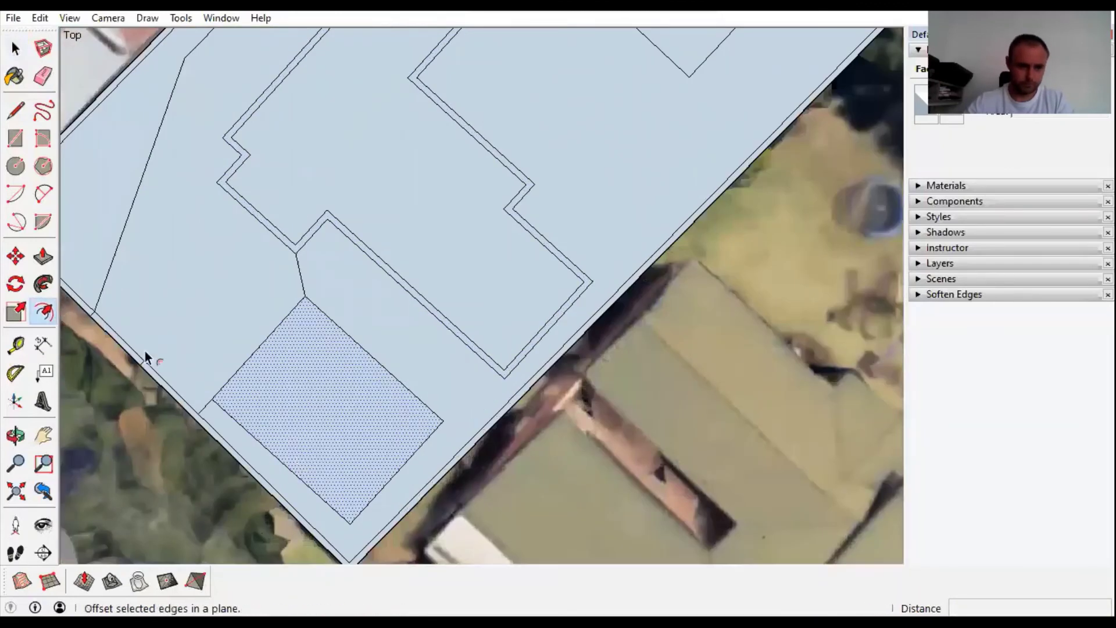
{"action": "left_click", "coordinate": [279, 459]}
{"action": "type", "text": ".25"}
{"action": "key", "text": "Return"}
- Offset the rear building's outline inward 0.23 m to form its walls
{"action": "scroll", "coordinate": [500, 233], "scroll_direction": "down", "scroll_amount": 3}
{"action": "scroll", "coordinate": [503, 194], "scroll_direction": "up", "scroll_amount": 5}
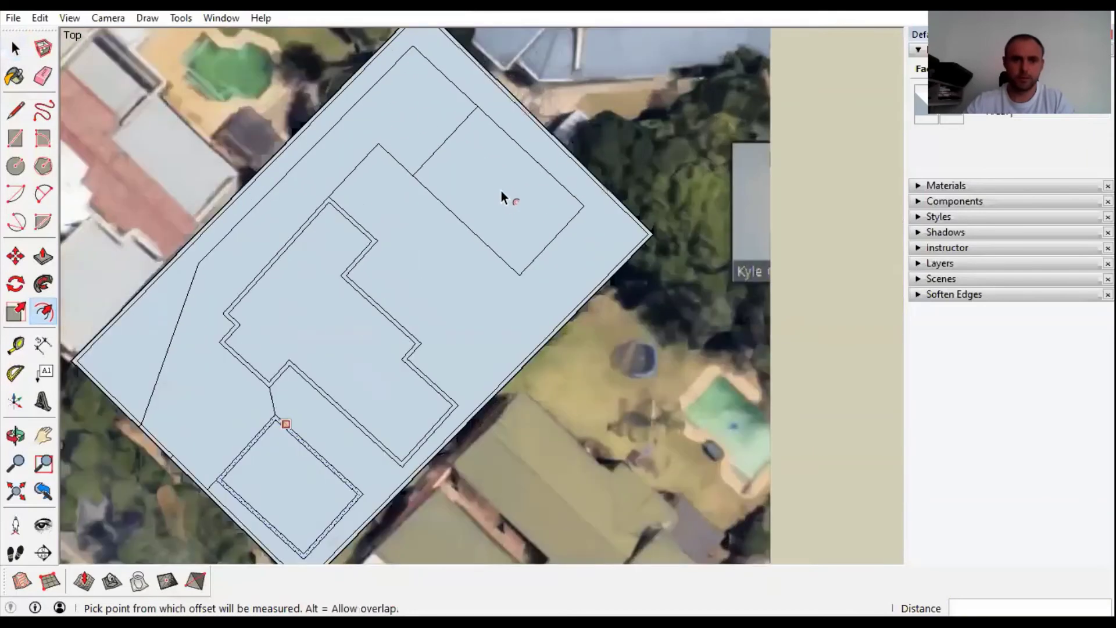
{"action": "key", "text": "space"}
{"action": "left_click", "coordinate": [554, 251]}
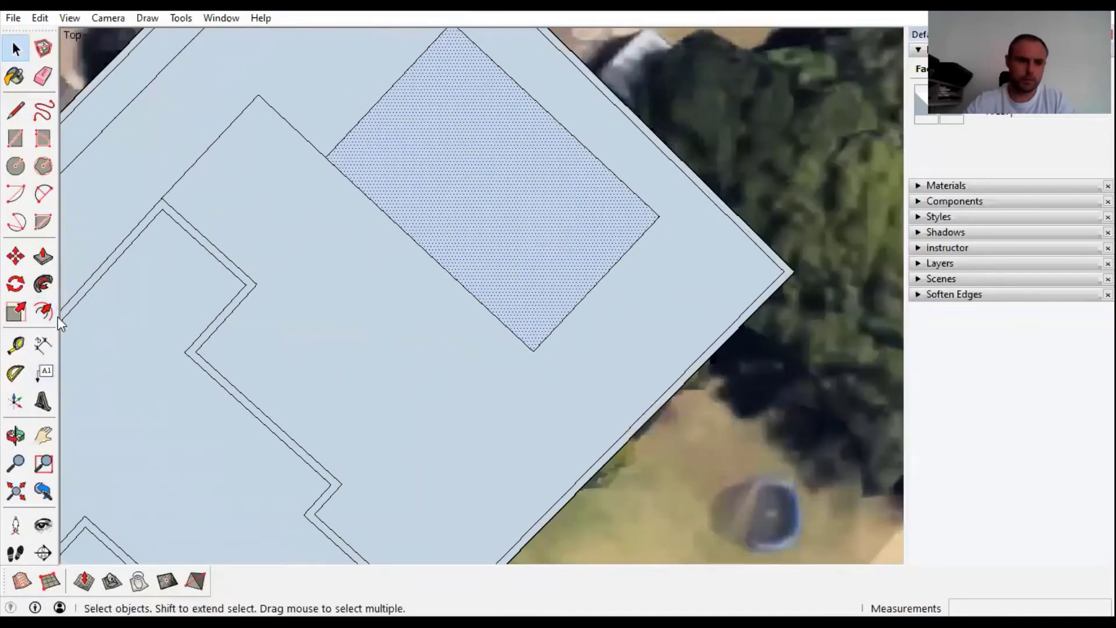
{"action": "left_click", "coordinate": [44, 311]}
{"action": "left_click", "coordinate": [567, 307]}
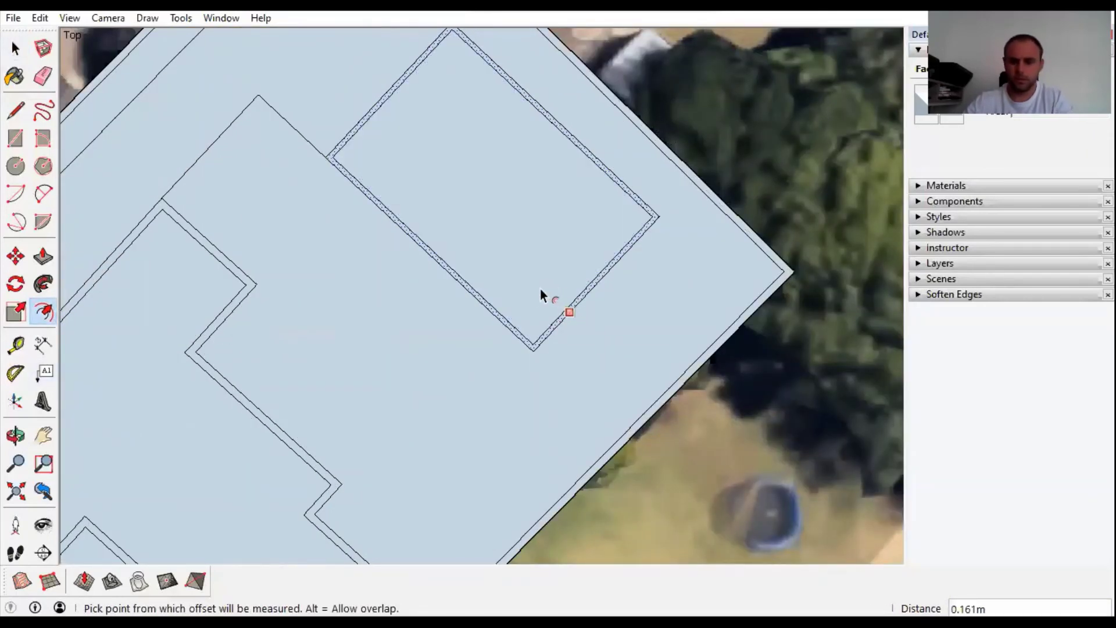
{"action": "type", "text": ".23"}
{"action": "key", "text": "Return"}
- Delete the garden face surrounding the buildings to expose the aerial image beneath it
{"action": "scroll", "coordinate": [540, 296], "scroll_direction": "down", "scroll_amount": 4}
{"action": "key", "text": "space"}
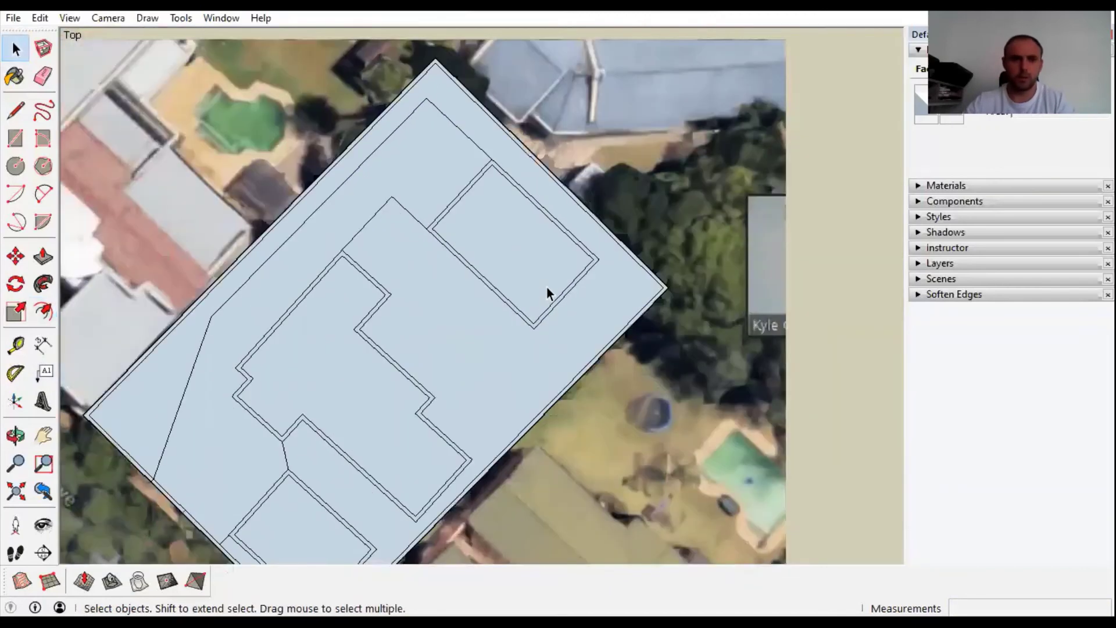
{"action": "scroll", "coordinate": [463, 337], "scroll_direction": "down", "scroll_amount": 2}
{"action": "scroll", "coordinate": [453, 319], "scroll_direction": "up", "scroll_amount": 3}
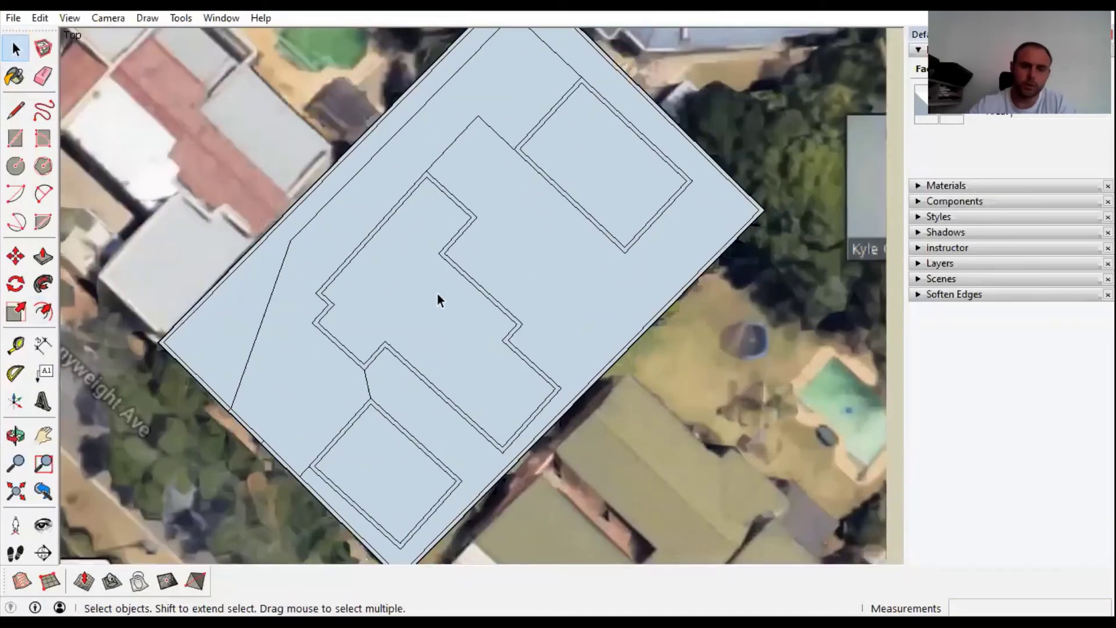
{"action": "left_click", "coordinate": [504, 218]}
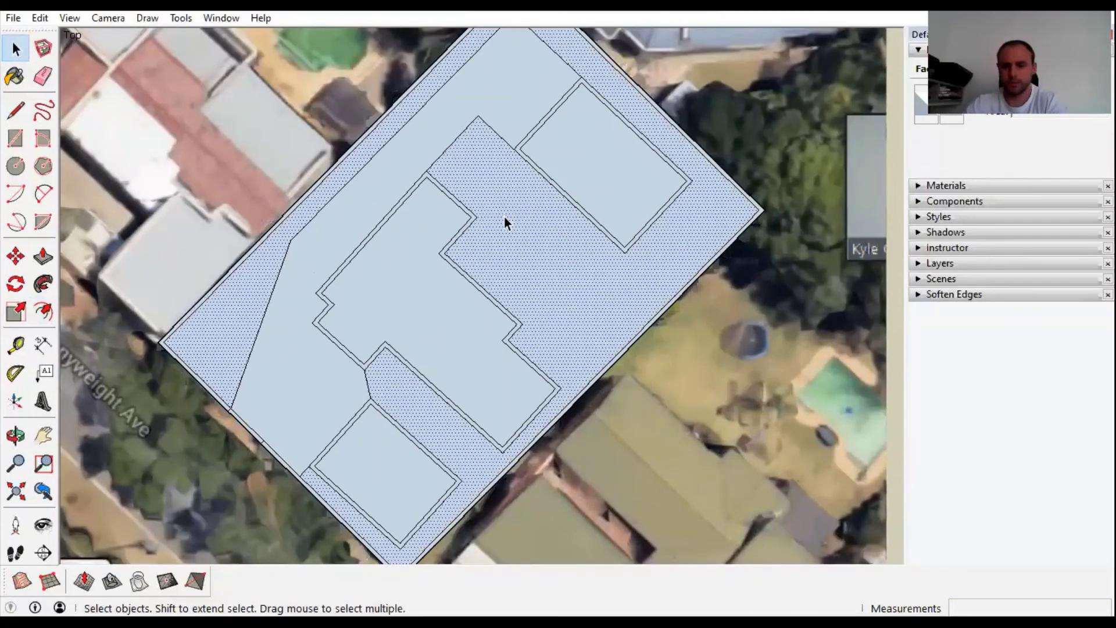
{"action": "key", "text": "Delete"}
- Trace the paved strip along the main house's garden side with connected lines, starting about 1.37 m outward and ending about 0.82 m back to its outer corner
{"action": "scroll", "coordinate": [474, 251], "scroll_direction": "up", "scroll_amount": 3}
{"action": "scroll", "coordinate": [464, 256], "scroll_direction": "up", "scroll_amount": 2}
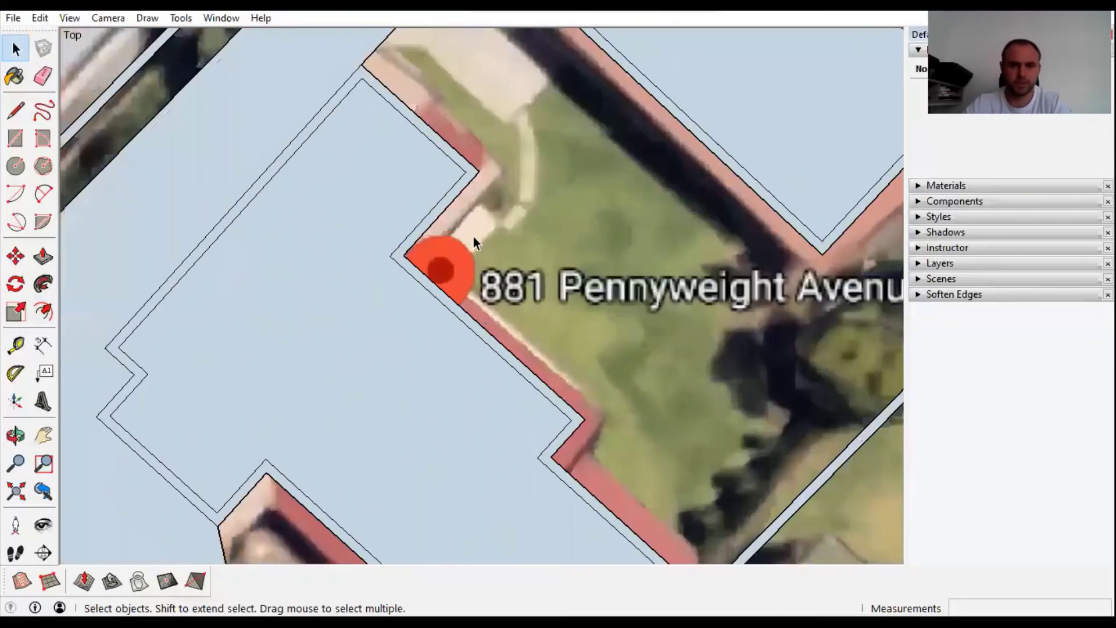
{"action": "key", "text": "l"}
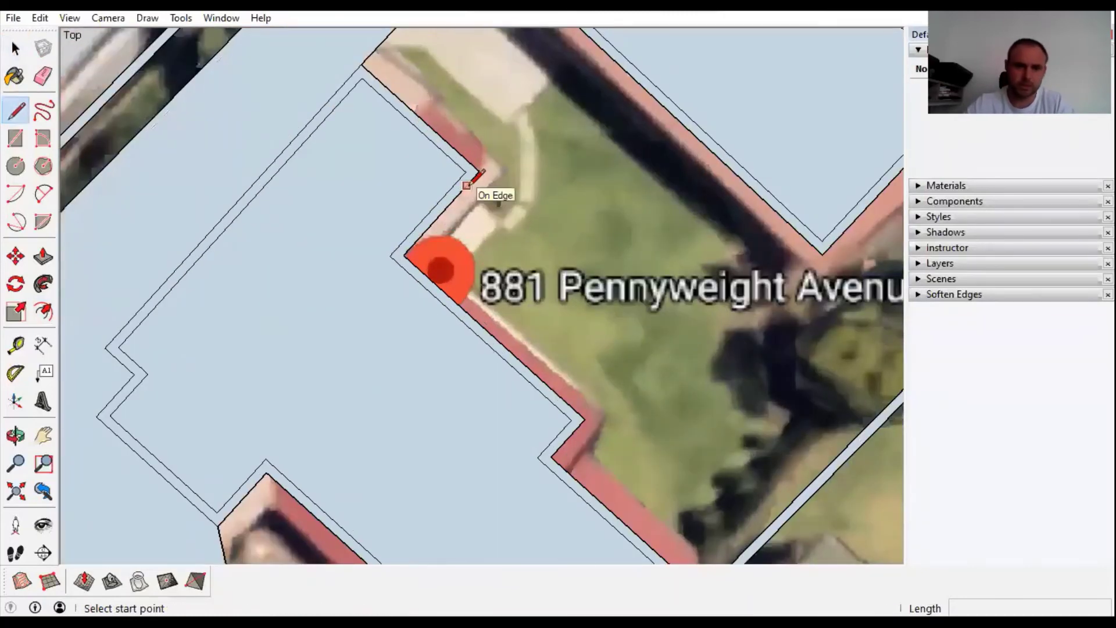
{"action": "left_click", "coordinate": [465, 186]}
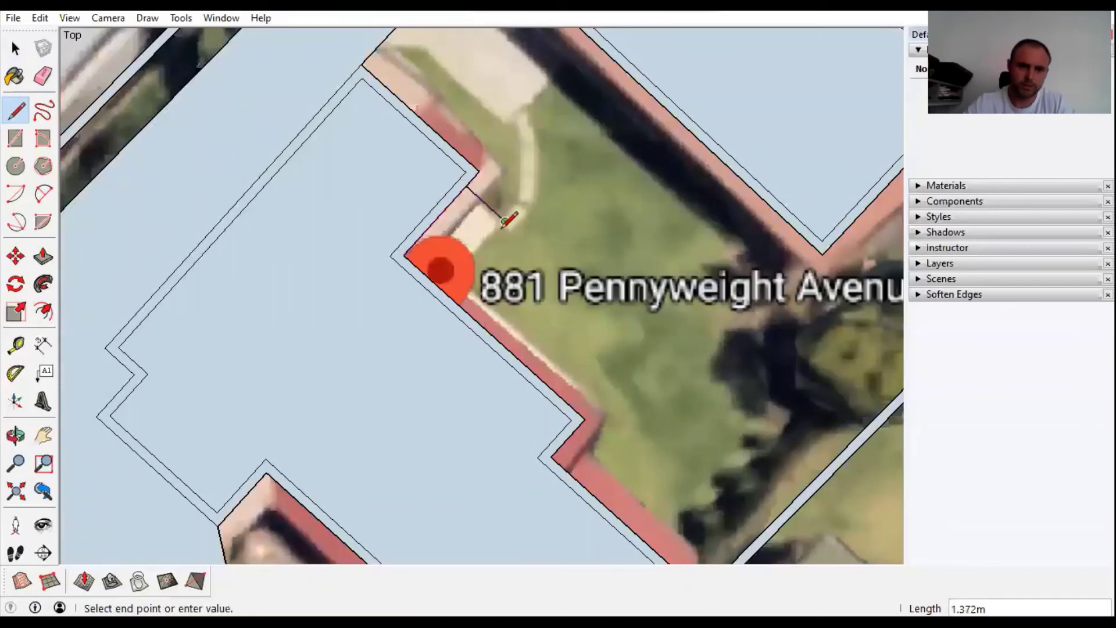
{"action": "left_click", "coordinate": [451, 280]}
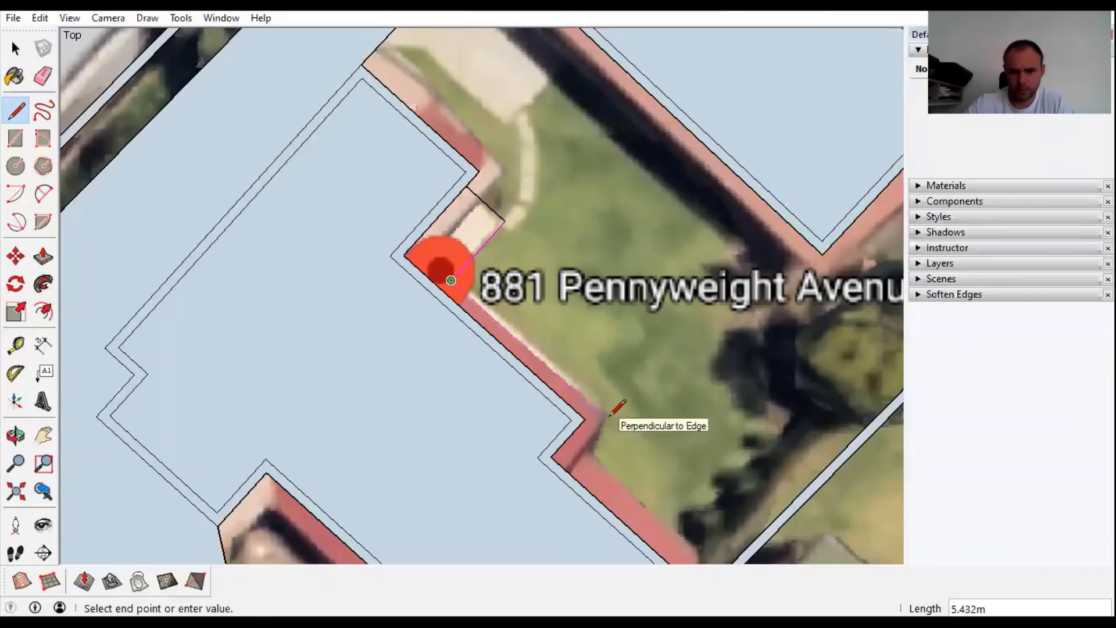
{"action": "left_click", "coordinate": [605, 419]}
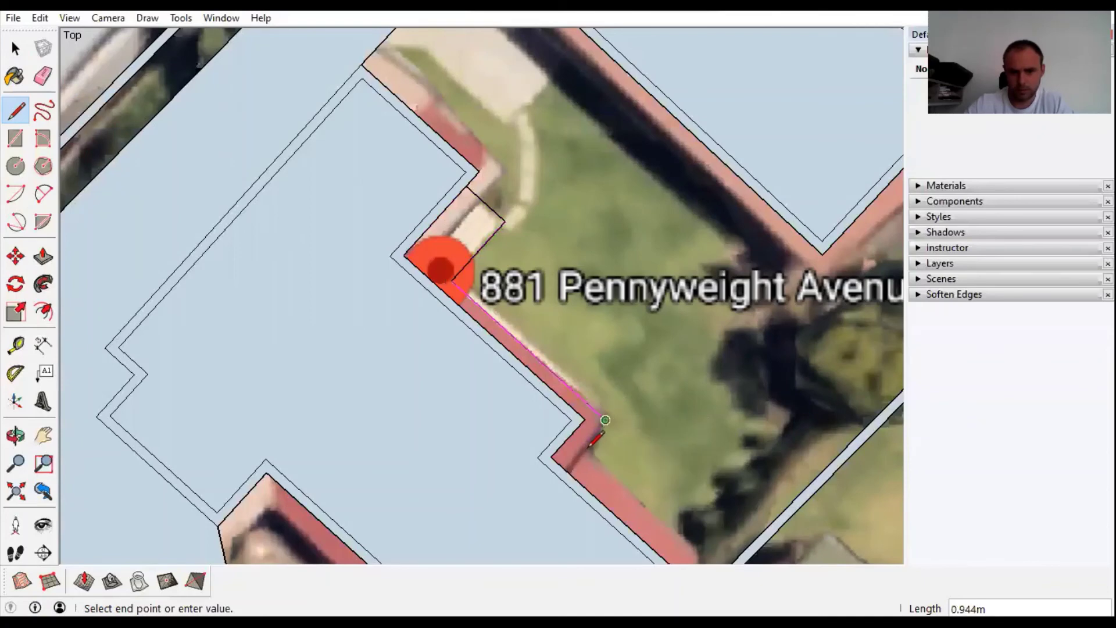
{"action": "middle_click_drag", "start_coordinate": [515, 385], "coordinate": [417, 310], "text": "shift"}
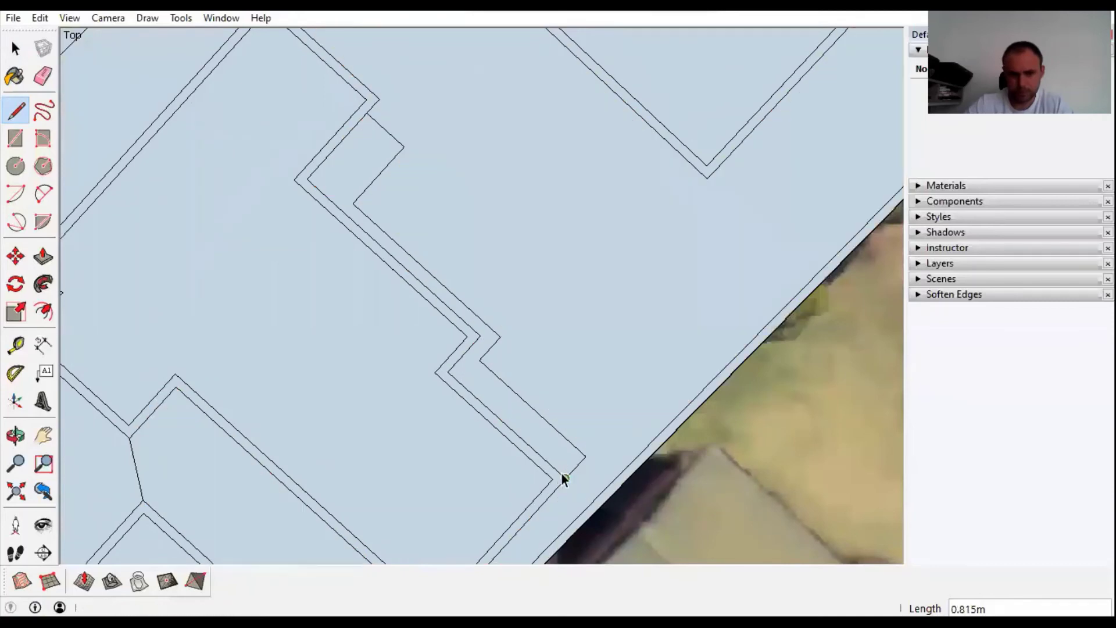
{"action": "key", "text": "space"}
{"action": "scroll", "coordinate": [567, 460], "scroll_direction": "down", "scroll_amount": 4}
{"action": "scroll", "coordinate": [550, 364], "scroll_direction": "up", "scroll_amount": 4}
{"action": "scroll", "coordinate": [487, 249], "scroll_direction": "down", "scroll_amount": 4}
{"action": "scroll", "coordinate": [459, 187], "scroll_direction": "up", "scroll_amount": 4}
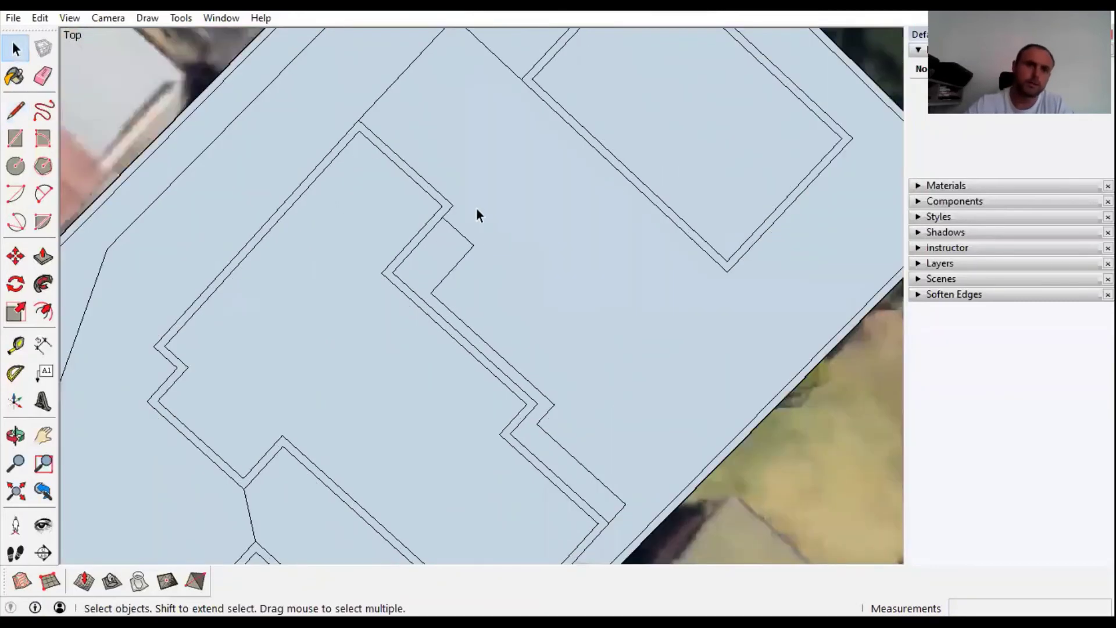
{"action": "scroll", "coordinate": [488, 236], "scroll_direction": "down", "scroll_amount": 2}
{"action": "scroll", "coordinate": [362, 340], "scroll_direction": "down", "scroll_amount": 3}
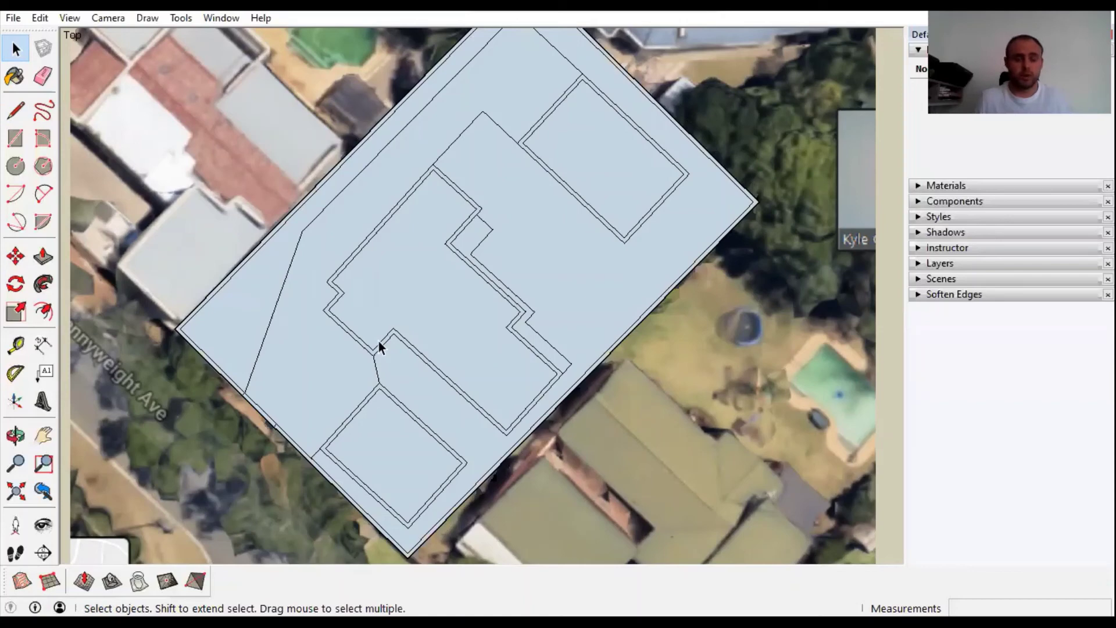
{"action": "key", "text": "e"}
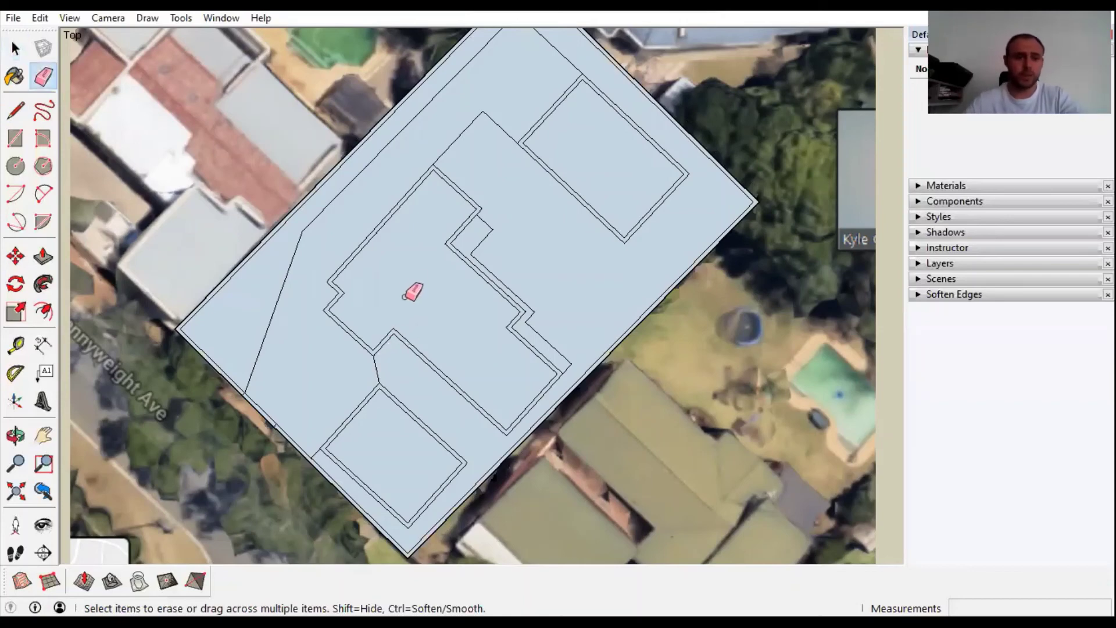
{"action": "key", "text": "space"}
{"action": "scroll", "coordinate": [405, 297], "scroll_direction": "down", "scroll_amount": 3}
{"action": "scroll", "coordinate": [515, 169], "scroll_direction": "up", "scroll_amount": 3}
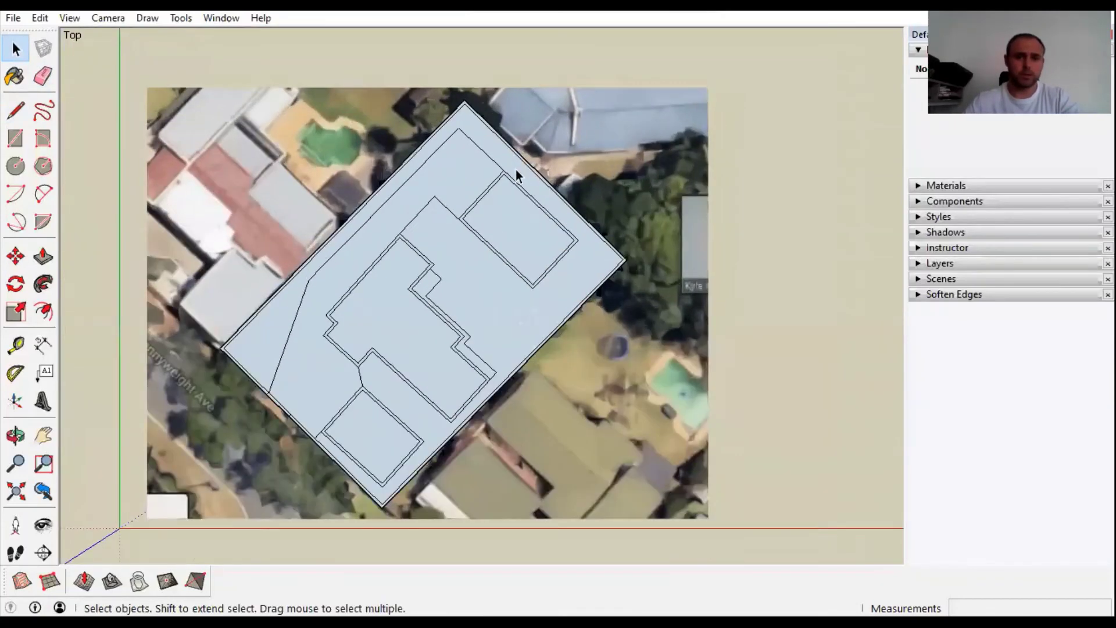